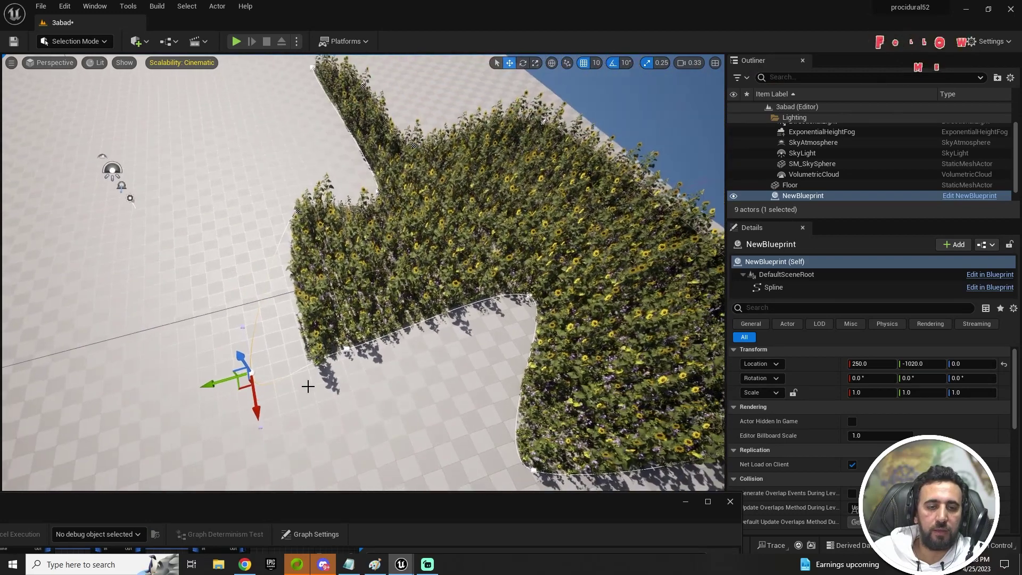
Move the near end point of the sunflower field's spline outward to extend the planted area.
{"action": "left_click_drag", "start_coordinate": [119, 395], "coordinate": [37, 417]}
{"action": "right_click_drag", "start_coordinate": [197, 462], "coordinate": [112, 469]}
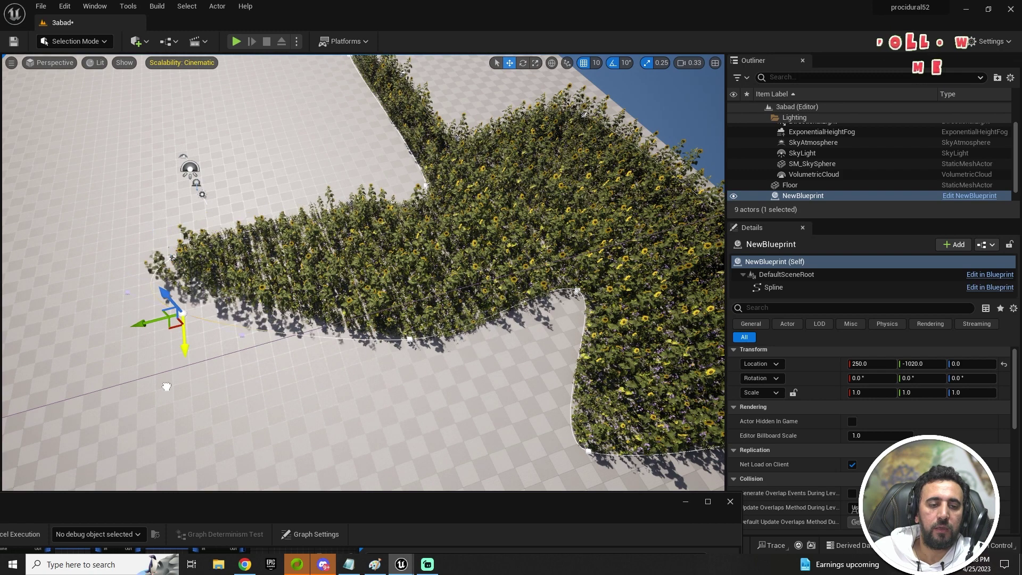
{"action": "right_click_drag", "start_coordinate": [201, 436], "coordinate": [235, 410]}
{"action": "right_click_drag", "start_coordinate": [339, 451], "coordinate": [340, 413]}
{"action": "right_click_drag", "start_coordinate": [201, 436], "coordinate": [201, 436]}
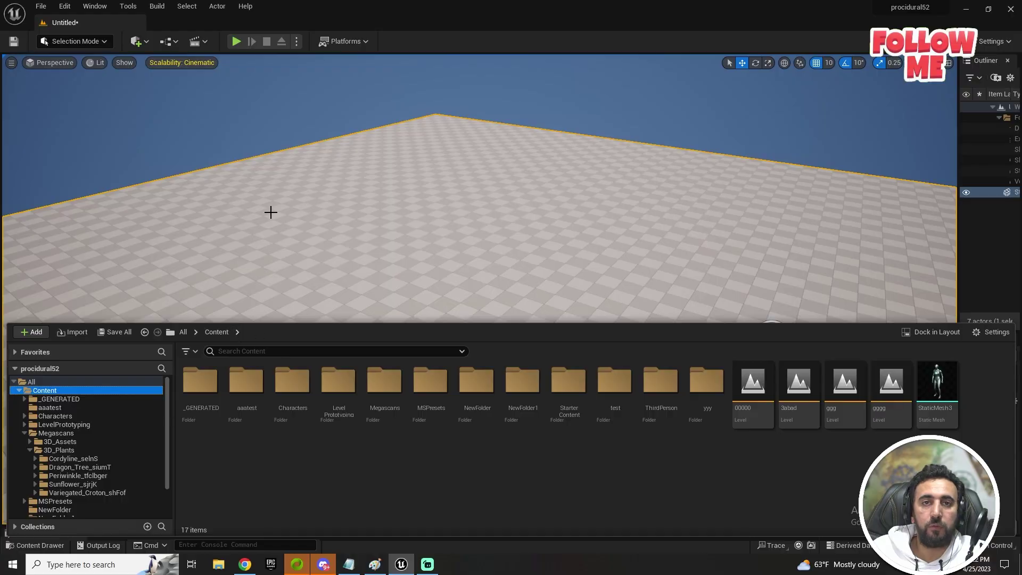
Filter the plugin list by "proced" and check whether the Procedural Content Generation Framework is enabled.
{"action": "left_click", "coordinate": [68, 7]}
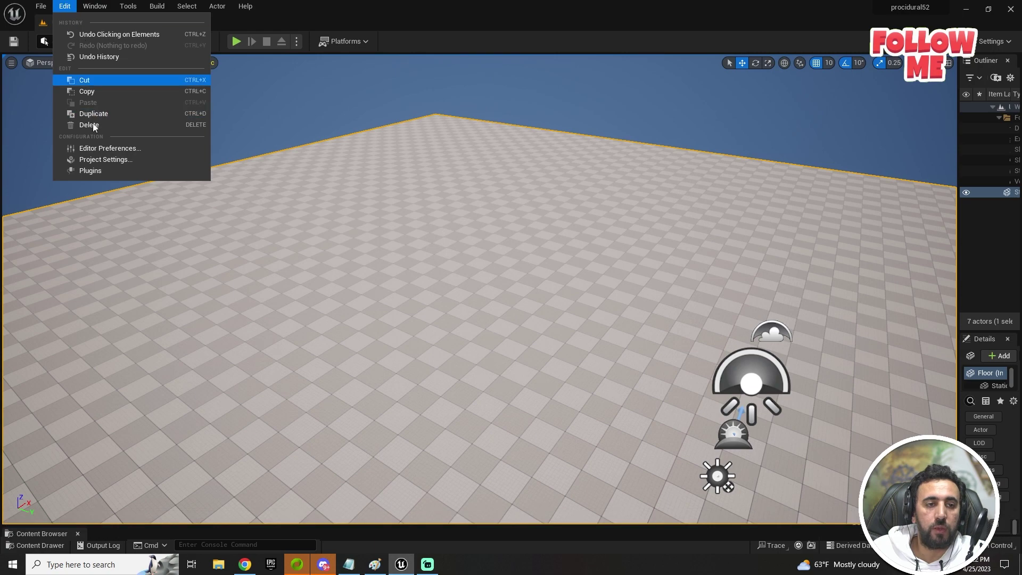
{"action": "left_click", "coordinate": [101, 170]}
{"action": "type", "text": "proced"}
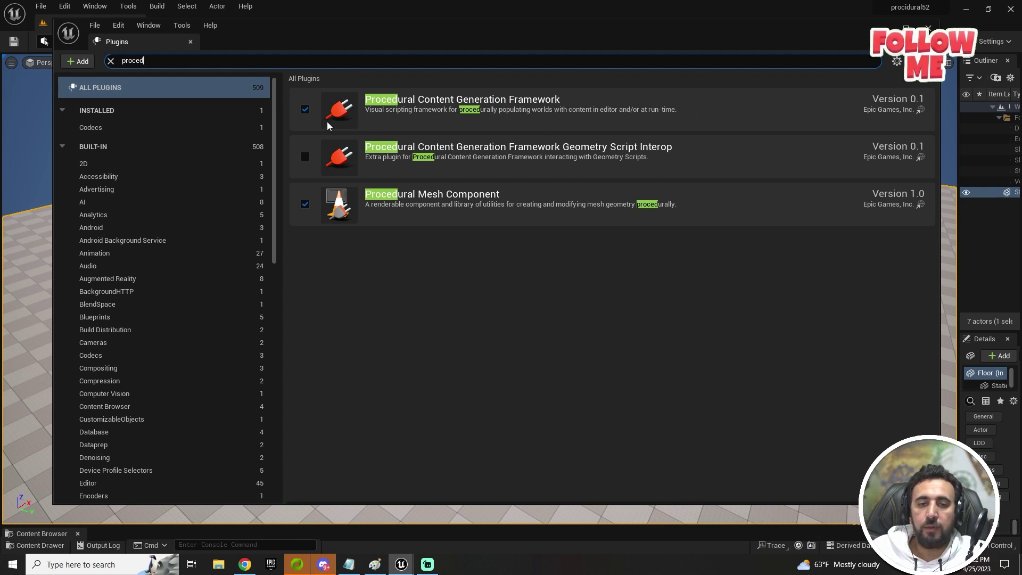
{"action": "left_click_drag", "start_coordinate": [755, 29], "coordinate": [609, 49]}
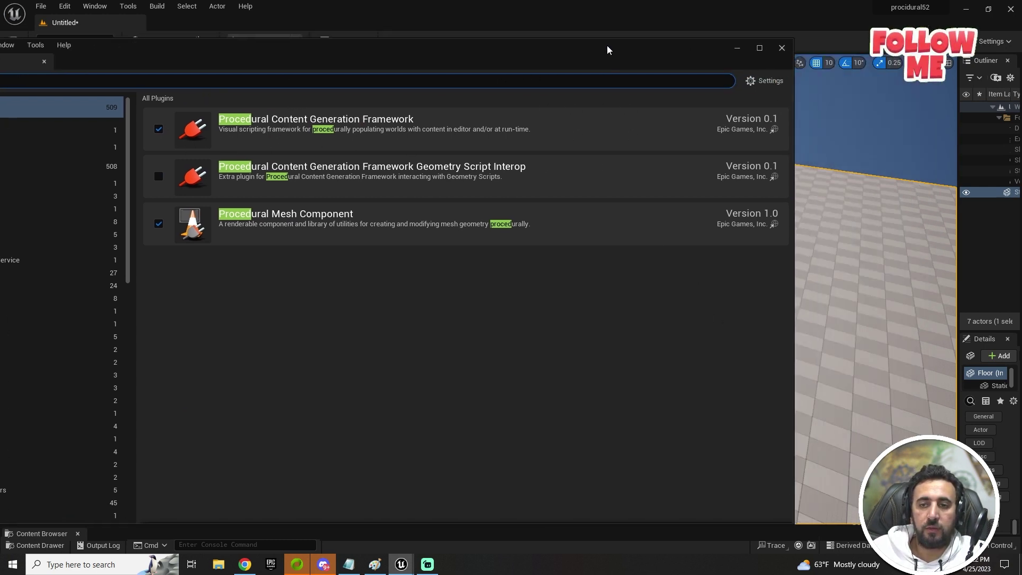
{"action": "left_click", "coordinate": [781, 49]}
Create a folder named test03 in the project's Content folder and open it.
{"action": "key", "text": "ctrl+space"}
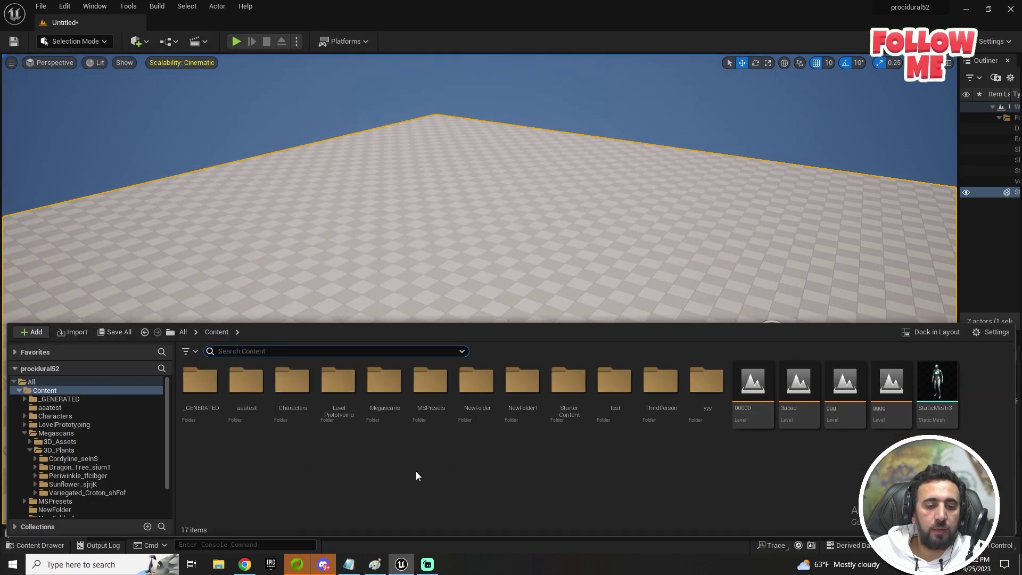
{"action": "left_click", "coordinate": [36, 332]}
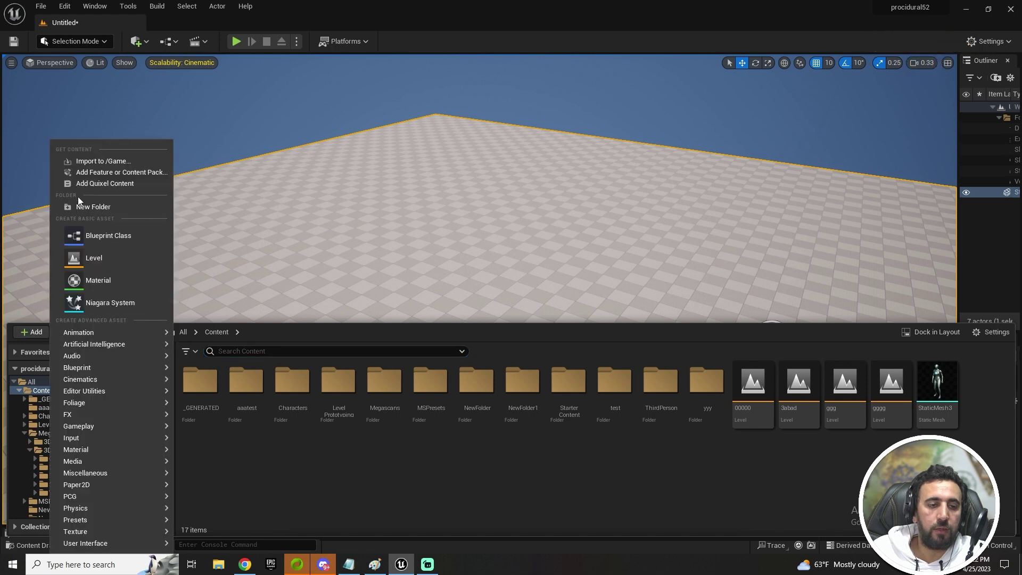
{"action": "left_click", "coordinate": [96, 206]}
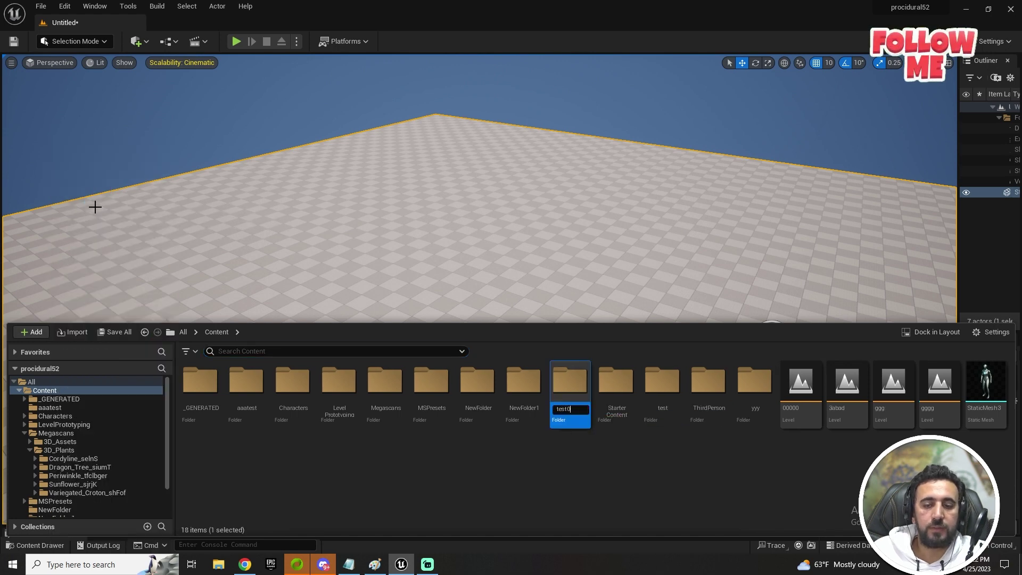
{"action": "key", "text": "Return"}
{"action": "key", "text": "Return"}
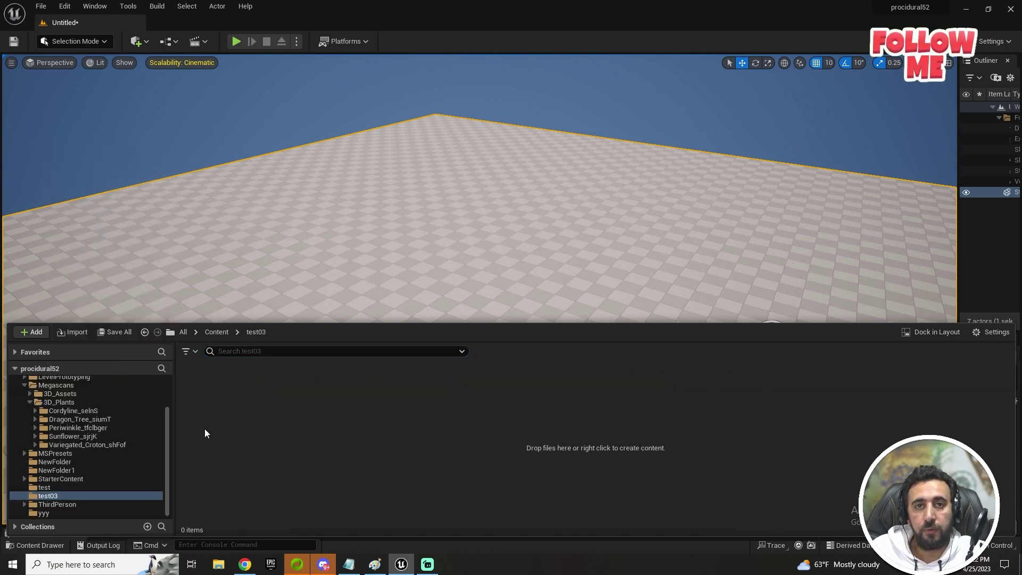
Create a PCG Graph asset named test03_pro in the test03 folder.
{"action": "right_click", "coordinate": [335, 388]}
{"action": "mouse_move", "coordinate": [397, 497]}
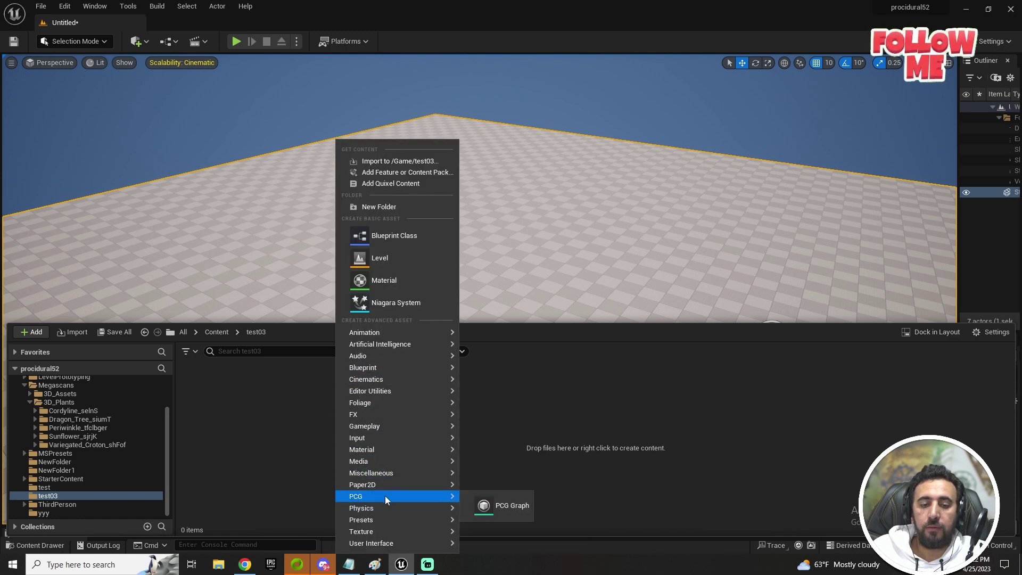
{"action": "left_click", "coordinate": [528, 510]}
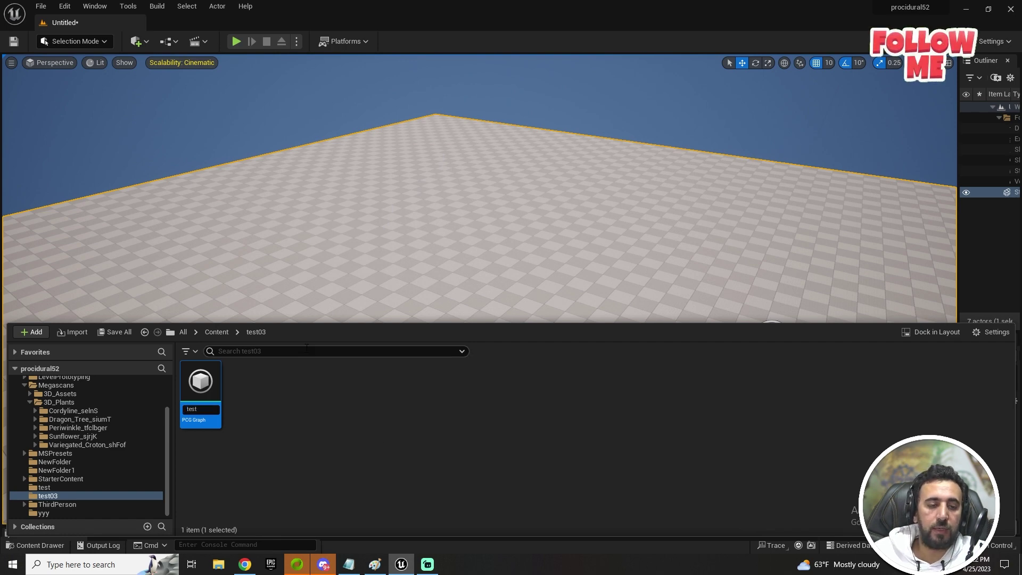
{"action": "type", "text": "test"}
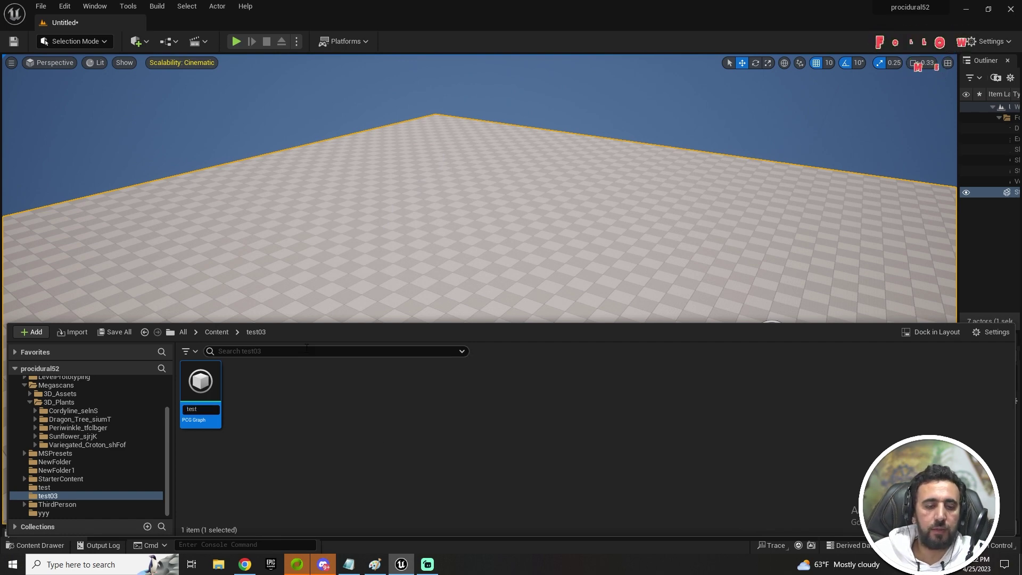
{"action": "type", "text": "03_pro"}
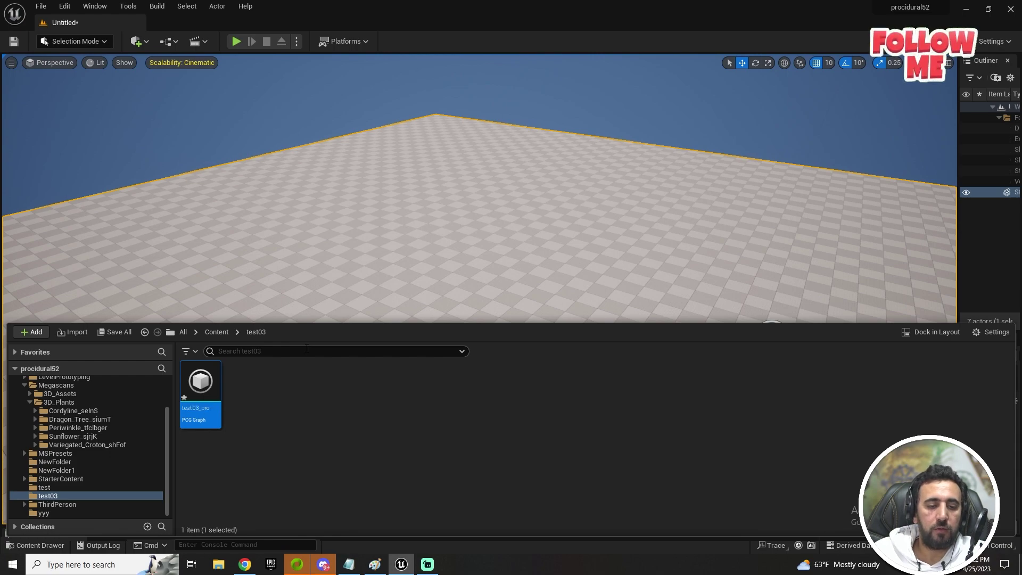
{"action": "key", "text": "Return"}
Open the test03_pro graph and add a Get Spline Data node to it.
{"action": "left_click_drag", "start_coordinate": [474, 129], "coordinate": [534, 112]}
{"action": "left_click_drag", "start_coordinate": [370, 260], "coordinate": [284, 233]}
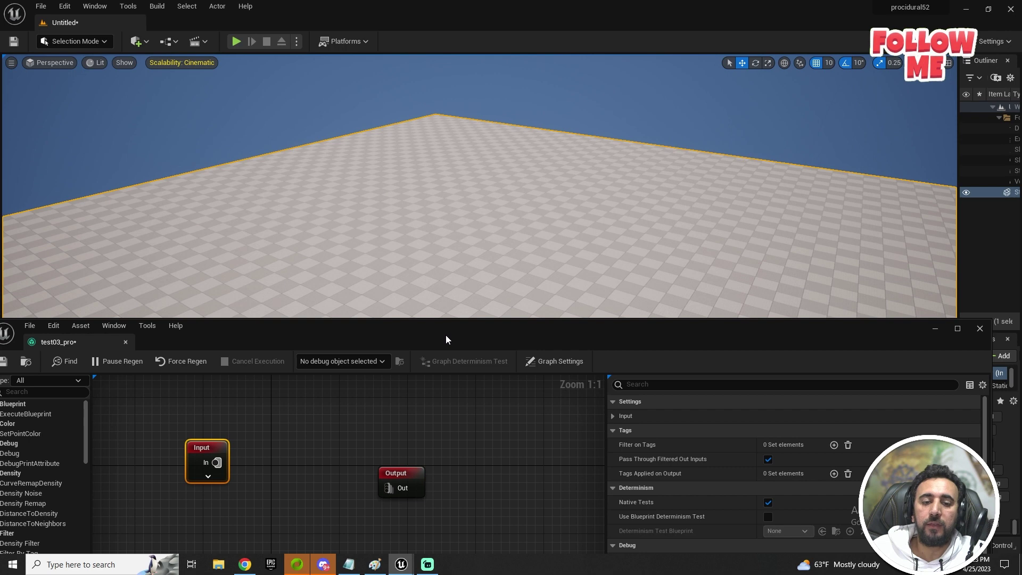
{"action": "left_click_drag", "start_coordinate": [446, 336], "coordinate": [479, 184]}
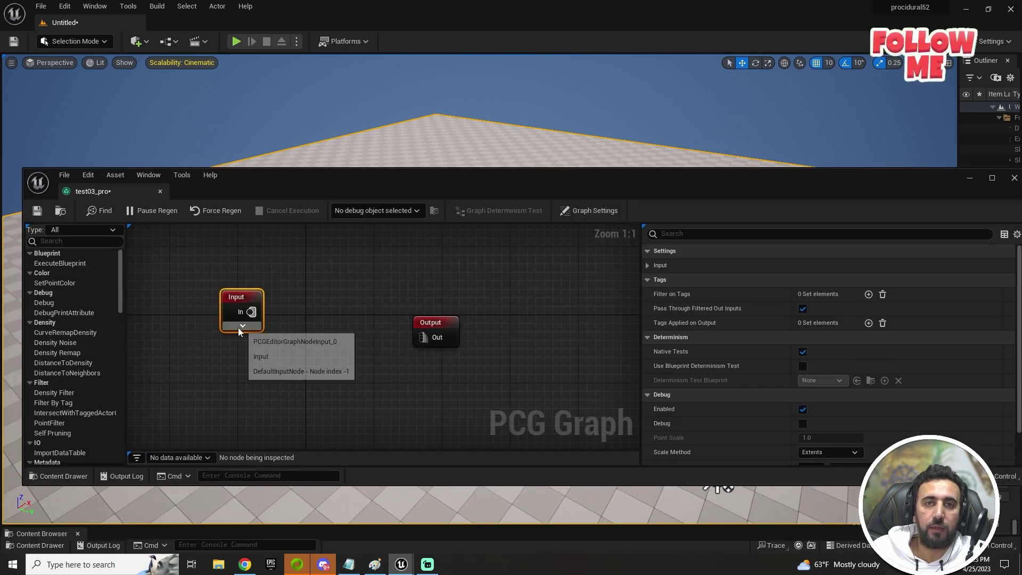
{"action": "right_click", "coordinate": [279, 338]}
{"action": "type", "text": "gets"}
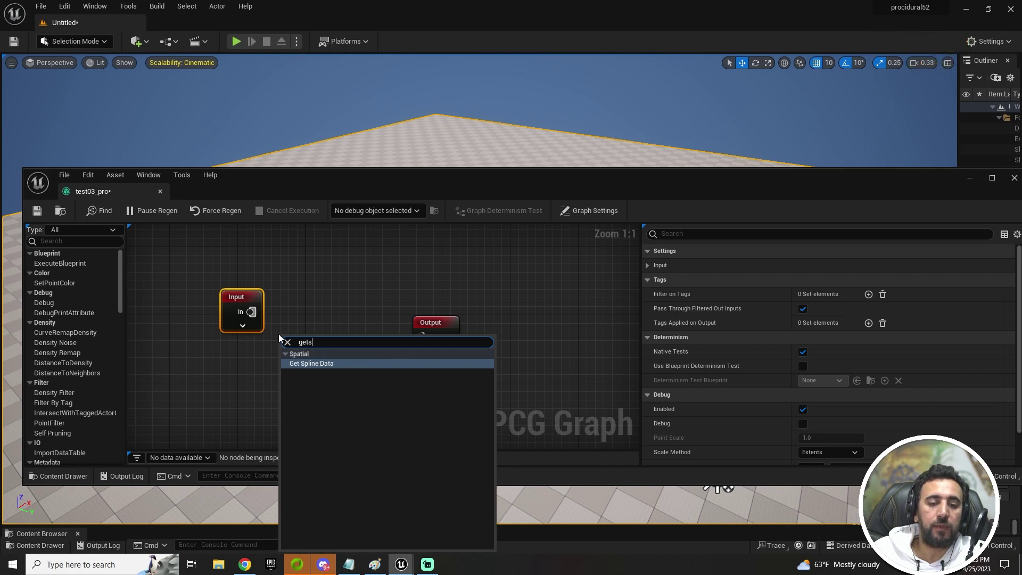
{"action": "left_click", "coordinate": [319, 363]}
Move the Output and Input nodes together, well away from the Get Spline Data node.
{"action": "left_click_drag", "start_coordinate": [425, 322], "coordinate": [240, 298]}
{"action": "left_click_drag", "start_coordinate": [223, 348], "coordinate": [224, 349]}
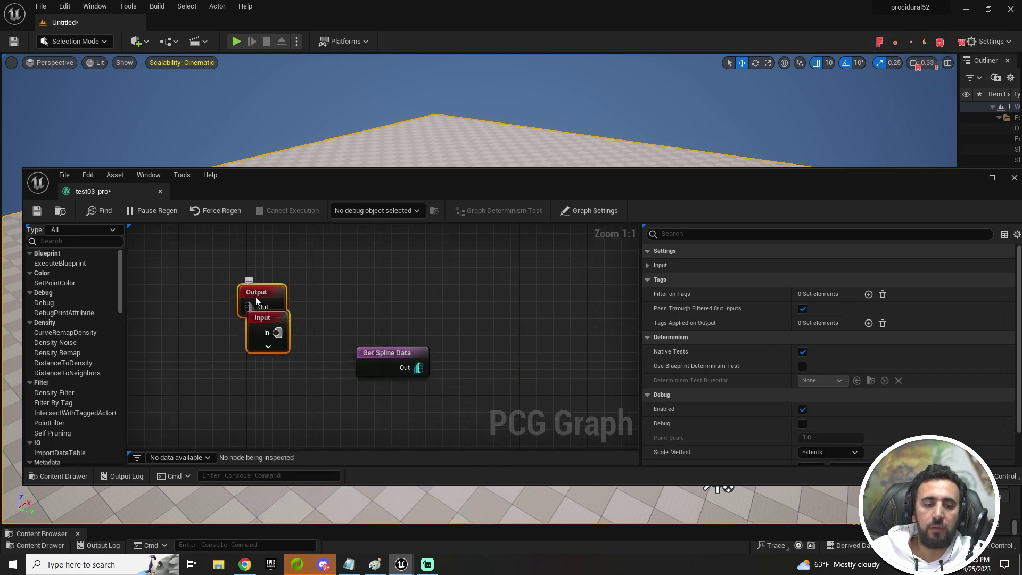
{"action": "left_click_drag", "start_coordinate": [256, 300], "coordinate": [139, 299]}
{"action": "right_click_drag", "start_coordinate": [547, 315], "coordinate": [385, 261]}
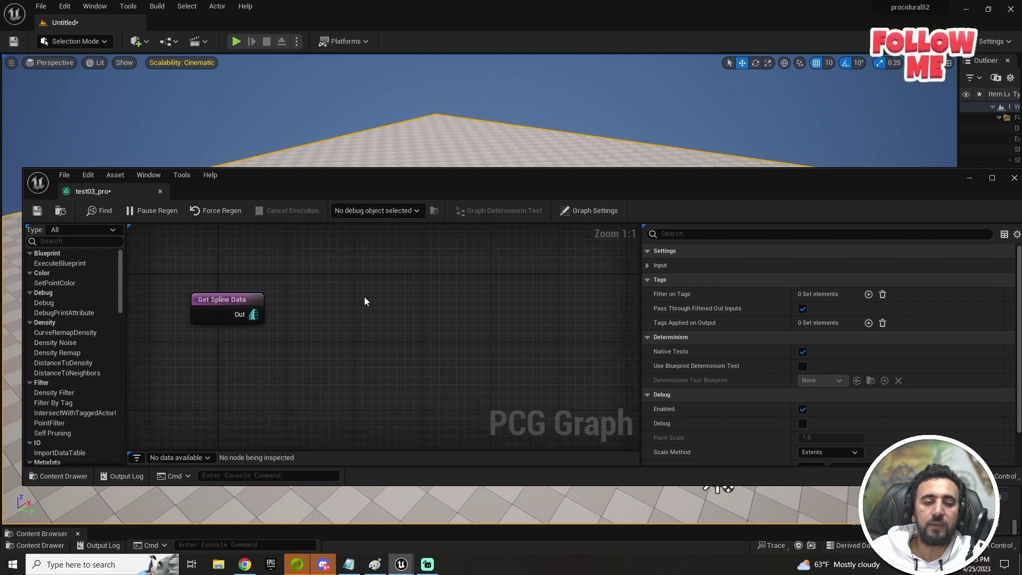
{"action": "left_click", "coordinate": [254, 274]}
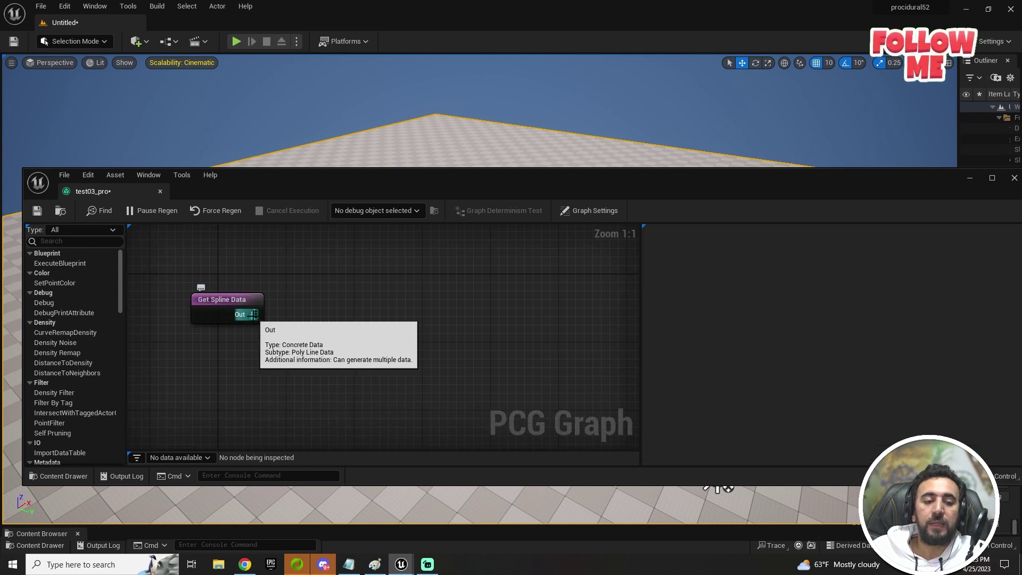
Reposition the graph window and reduce the content drawer's height so the test03 assets can be reached.
{"action": "left_click_drag", "start_coordinate": [346, 183], "coordinate": [338, 110]}
{"action": "key", "text": "ctrl+space"}
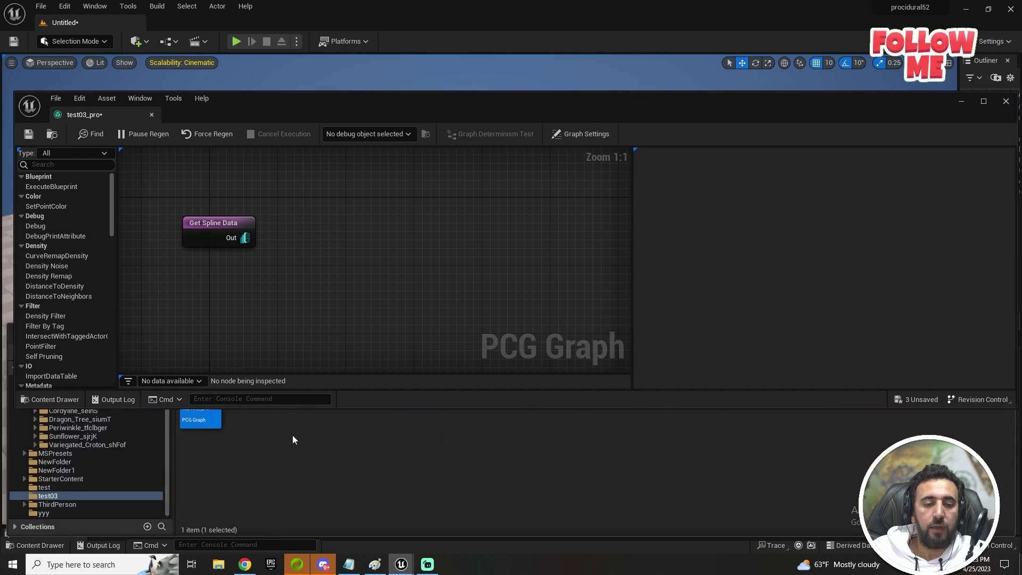
{"action": "left_click", "coordinate": [339, 452]}
{"action": "left_click_drag", "start_coordinate": [378, 105], "coordinate": [504, 42]}
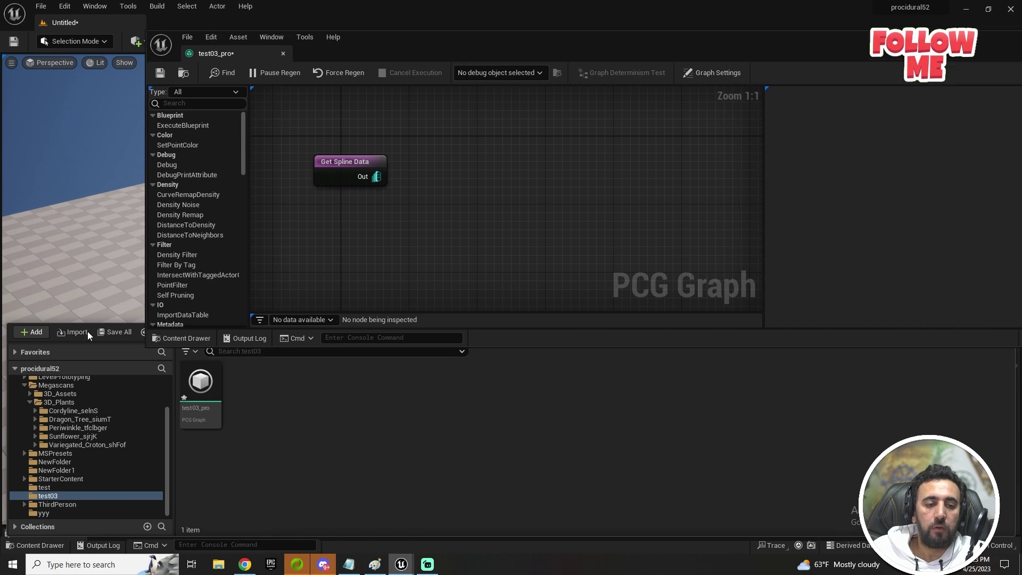
{"action": "left_click_drag", "start_coordinate": [84, 323], "coordinate": [149, 388]}
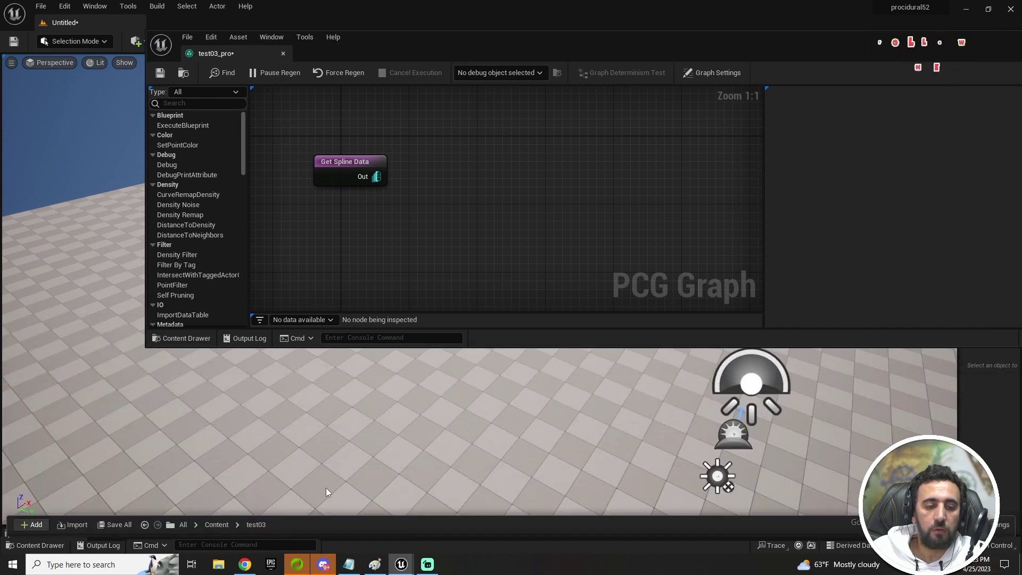
Create a Blueprint Class with Actor as parent in the test03 folder, keep its default name, and open it.
{"action": "key", "text": "ctrl+space"}
{"action": "right_click", "coordinate": [288, 467]}
{"action": "left_click", "coordinate": [245, 481]}
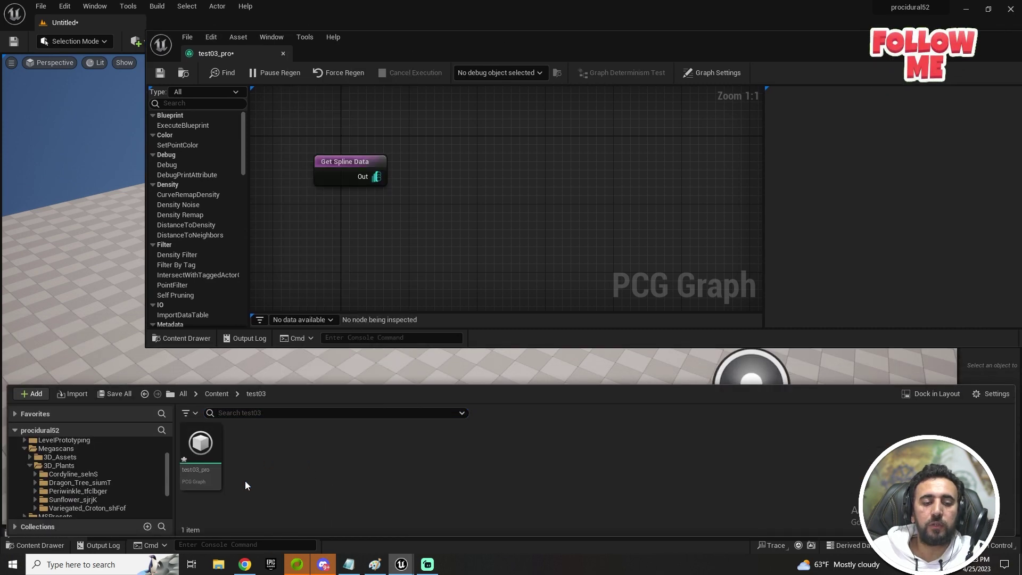
{"action": "right_click", "coordinate": [245, 481]}
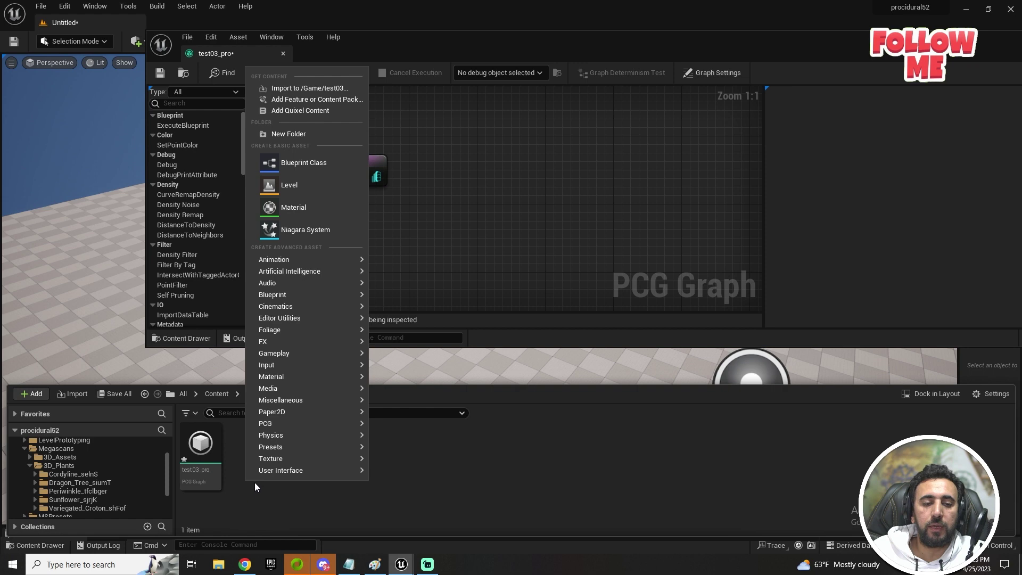
{"action": "left_click", "coordinate": [301, 163]}
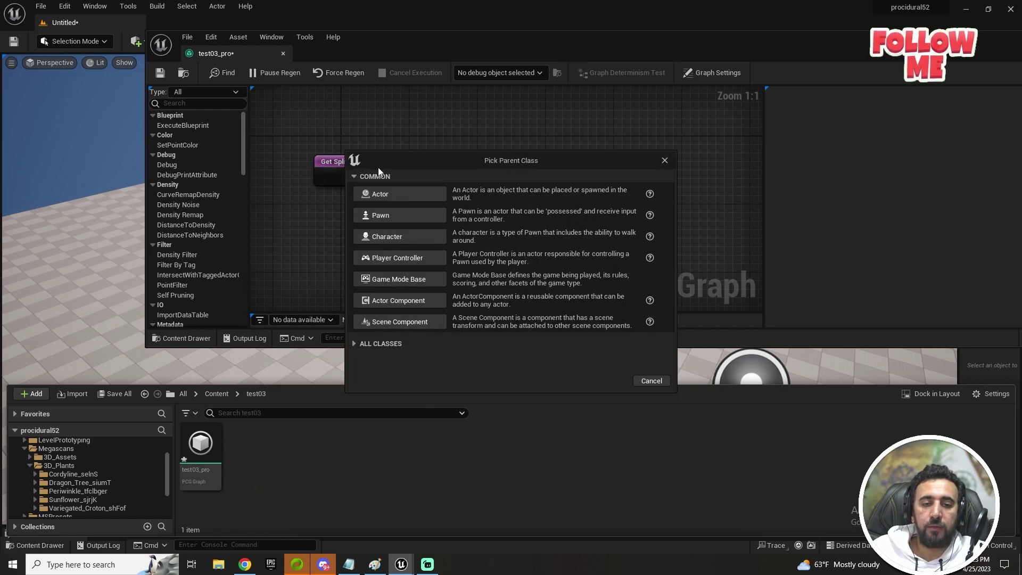
{"action": "left_click", "coordinate": [388, 194]}
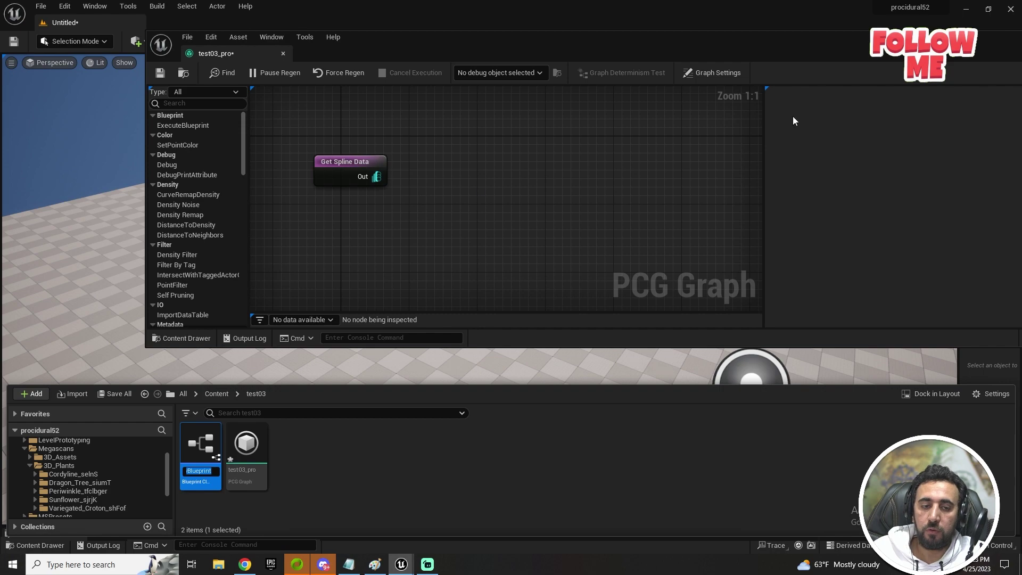
{"action": "key", "text": "Return"}
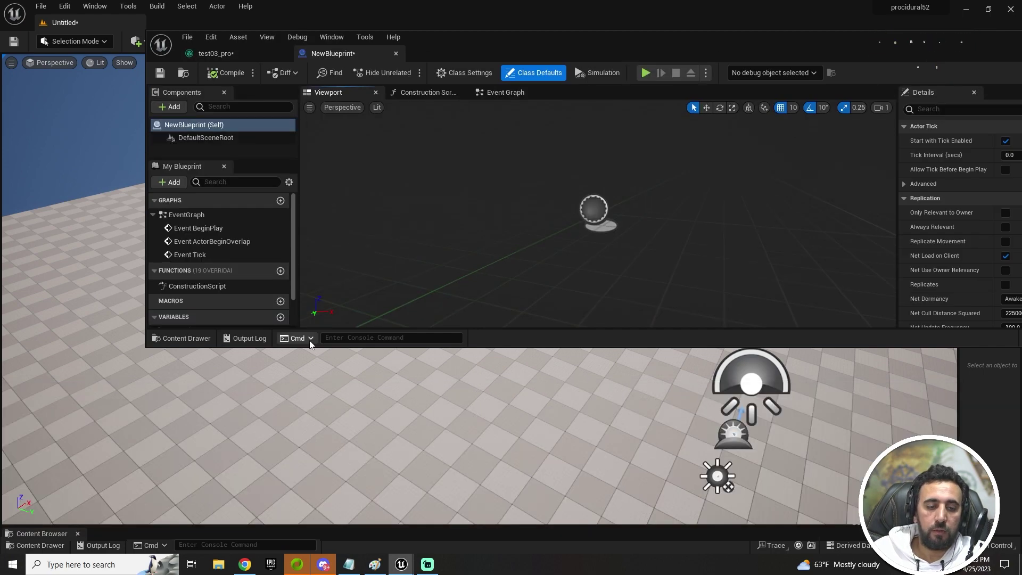
Maximize the blueprint editor and add a Spline component under the blueprint's DefaultSceneRoot.
{"action": "double_click", "coordinate": [778, 50]}
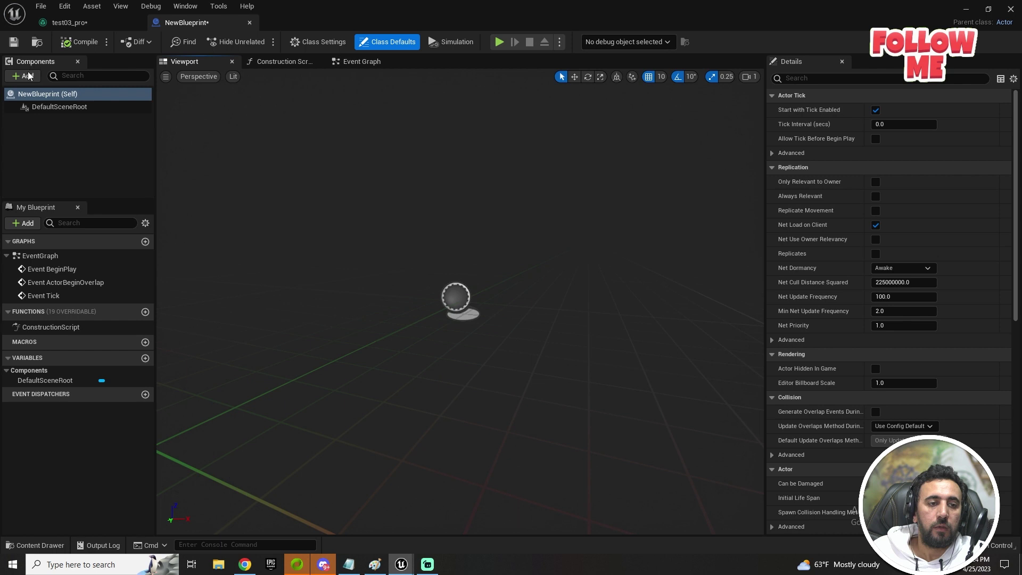
{"action": "left_click", "coordinate": [26, 77]}
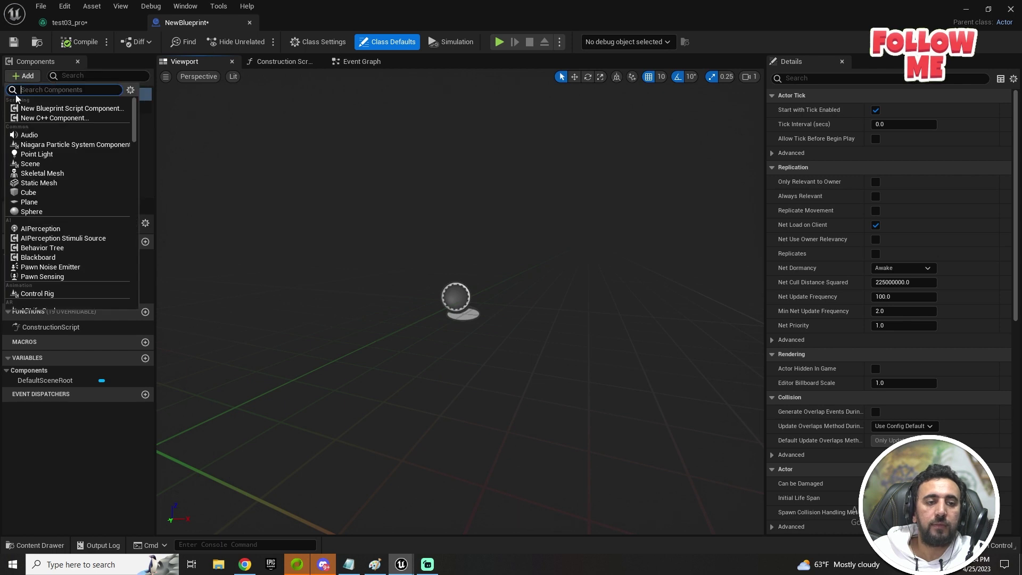
{"action": "type", "text": "spline"}
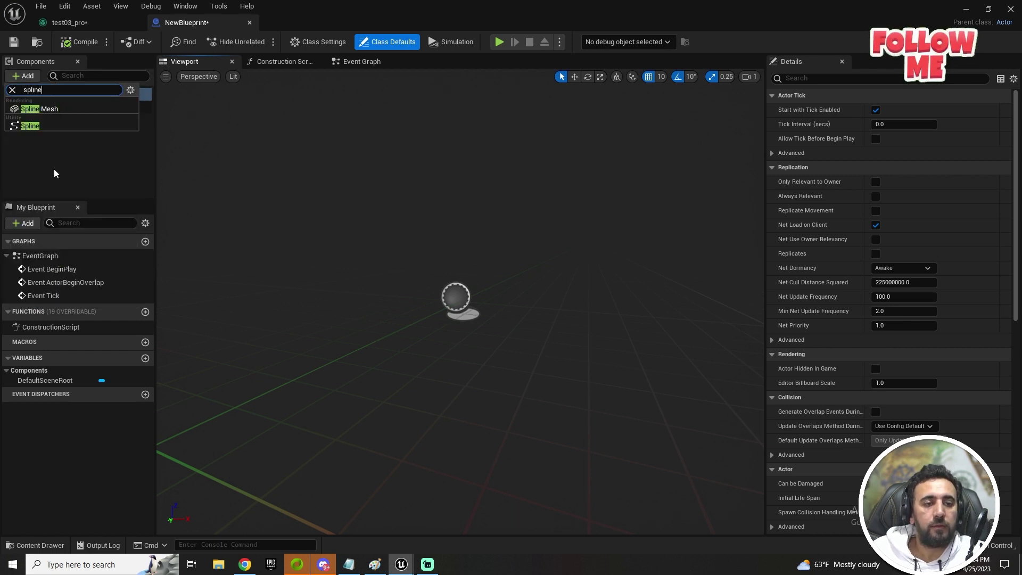
{"action": "left_click", "coordinate": [29, 126]}
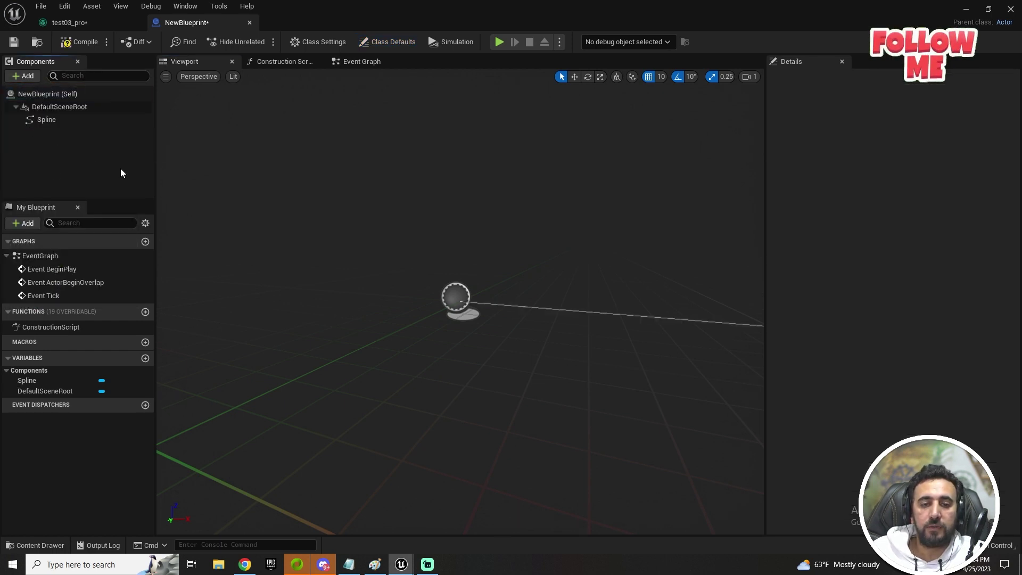
Enable Closed Loop on the blueprint's Spline component.
{"action": "right_click_drag", "start_coordinate": [519, 278], "coordinate": [580, 330]}
{"action": "scroll", "coordinate": [520, 277], "scroll_direction": "down", "scroll_amount": 5}
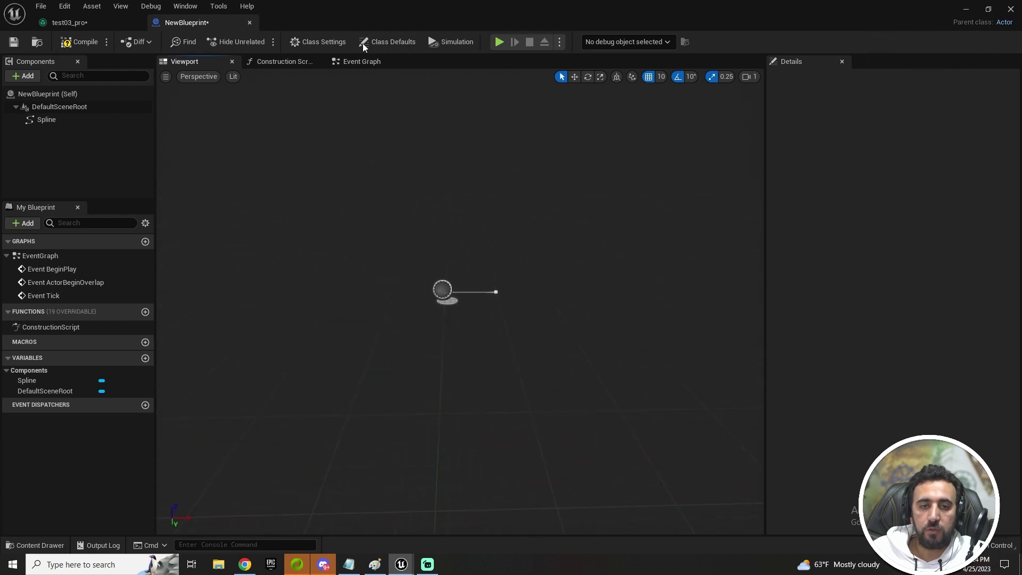
{"action": "left_click", "coordinate": [43, 119]}
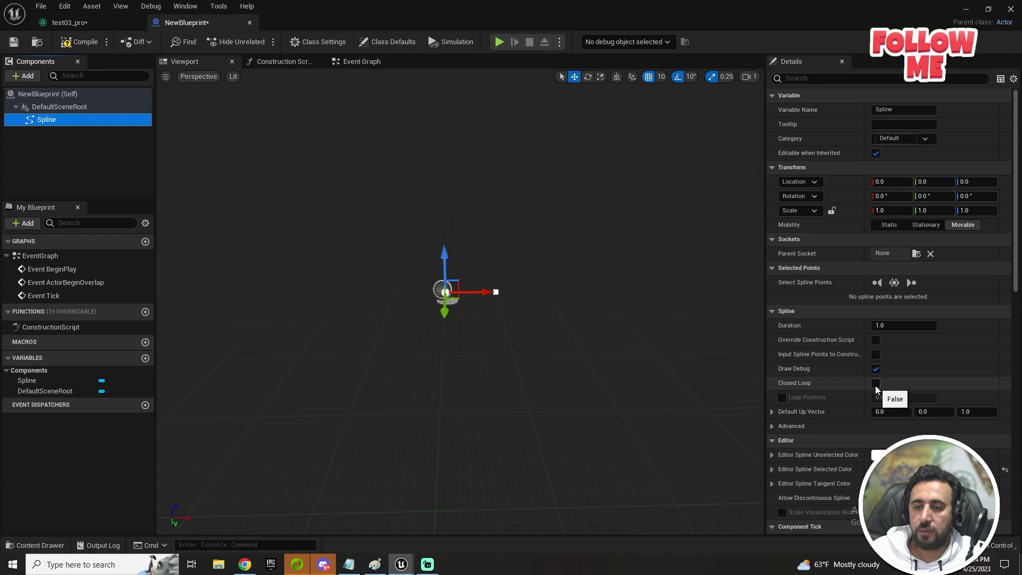
{"action": "left_click", "coordinate": [875, 384]}
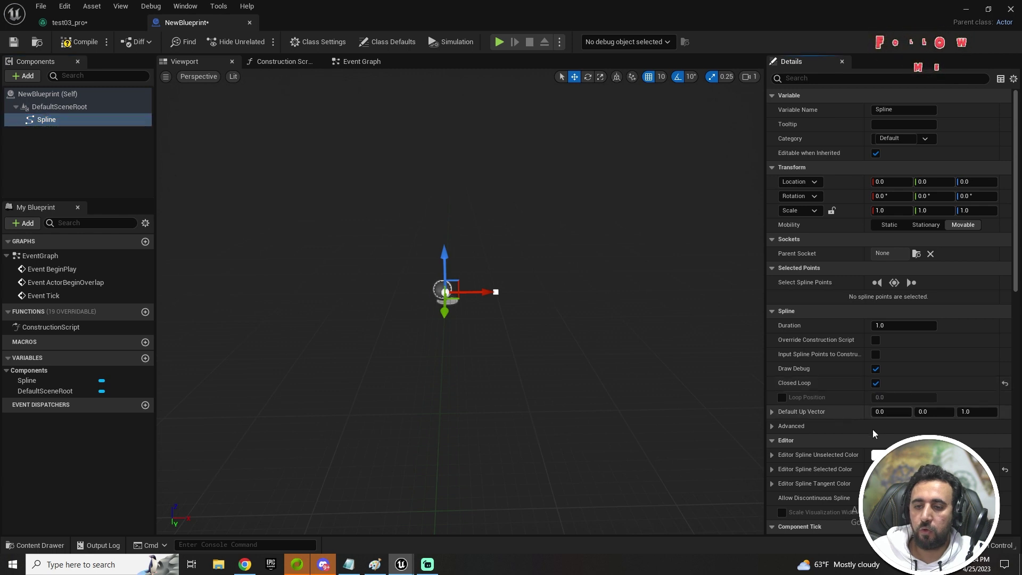
Add one actor tag to the blueprint's class defaults and set it to test03.
{"action": "left_click", "coordinate": [396, 44]}
{"action": "left_click", "coordinate": [949, 78]}
{"action": "type", "text": "game03"}
{"action": "key", "text": "BackSpace"}
{"action": "type", "text": "tag"}
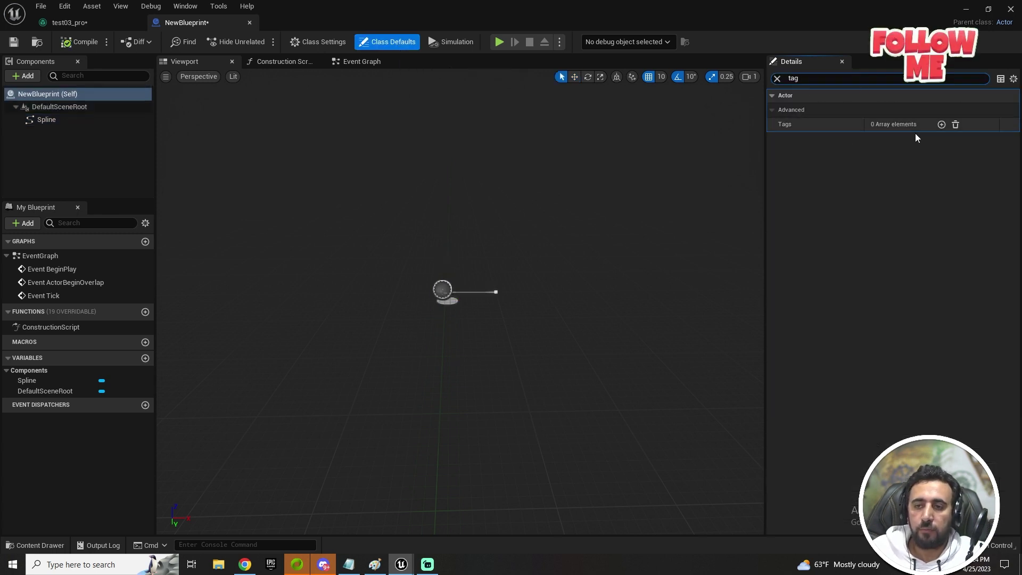
{"action": "left_click", "coordinate": [941, 125]}
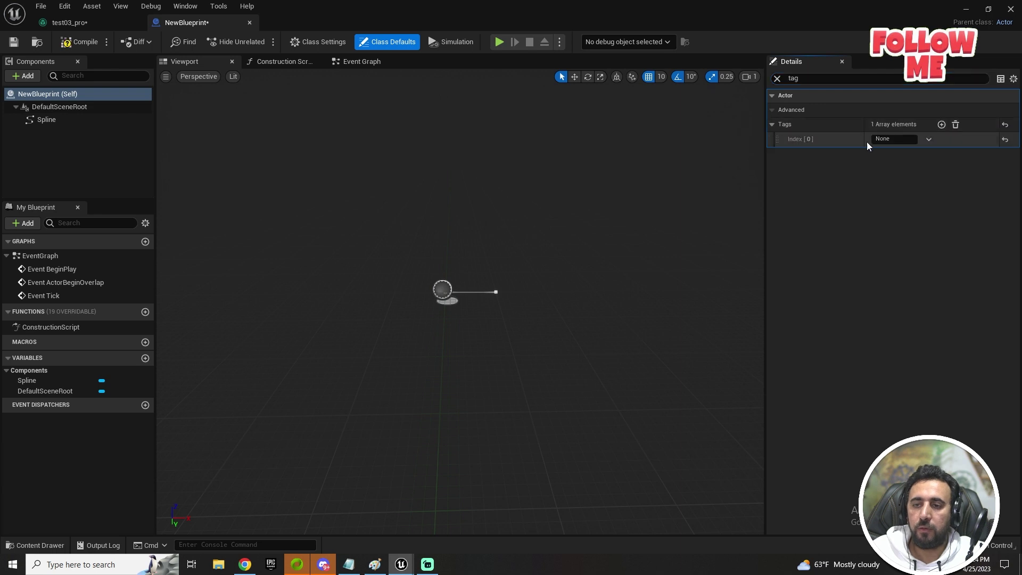
{"action": "left_click", "coordinate": [894, 139]}
{"action": "type", "text": "ga"}
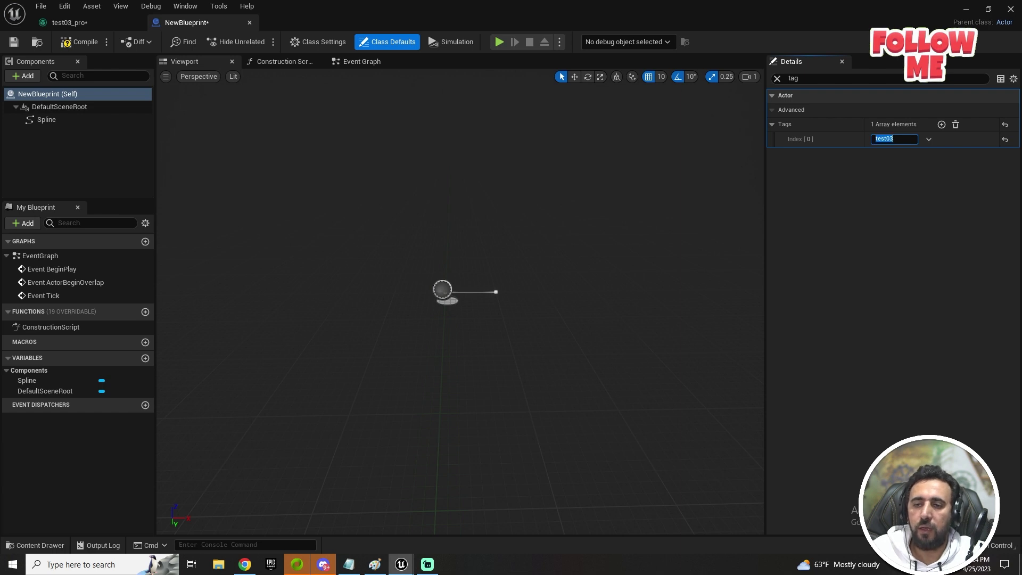
Compile and save the blueprint, and close its editor window.
{"action": "left_click", "coordinate": [77, 41]}
{"action": "left_click", "coordinate": [14, 41]}
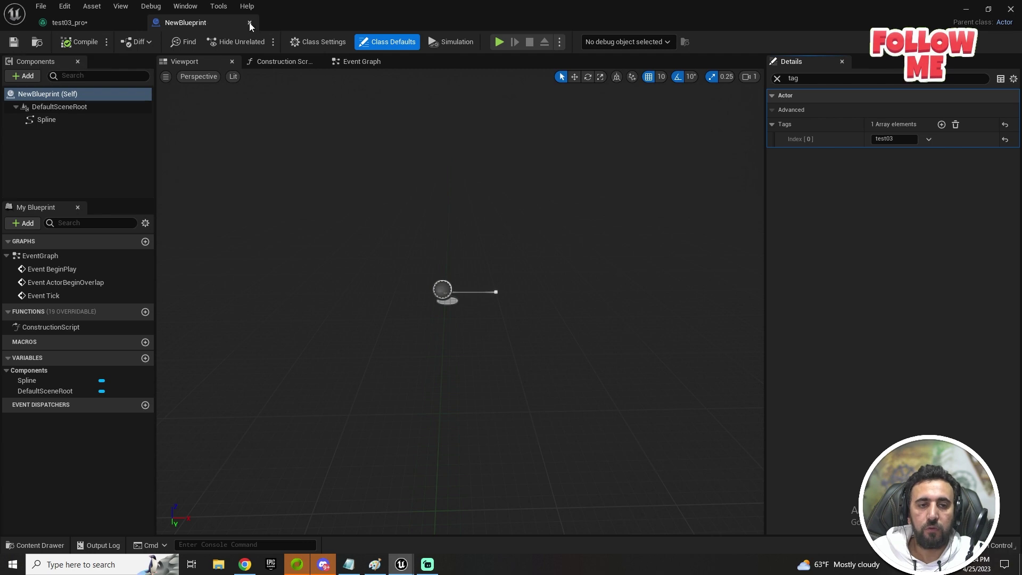
{"action": "left_click", "coordinate": [1010, 9]}
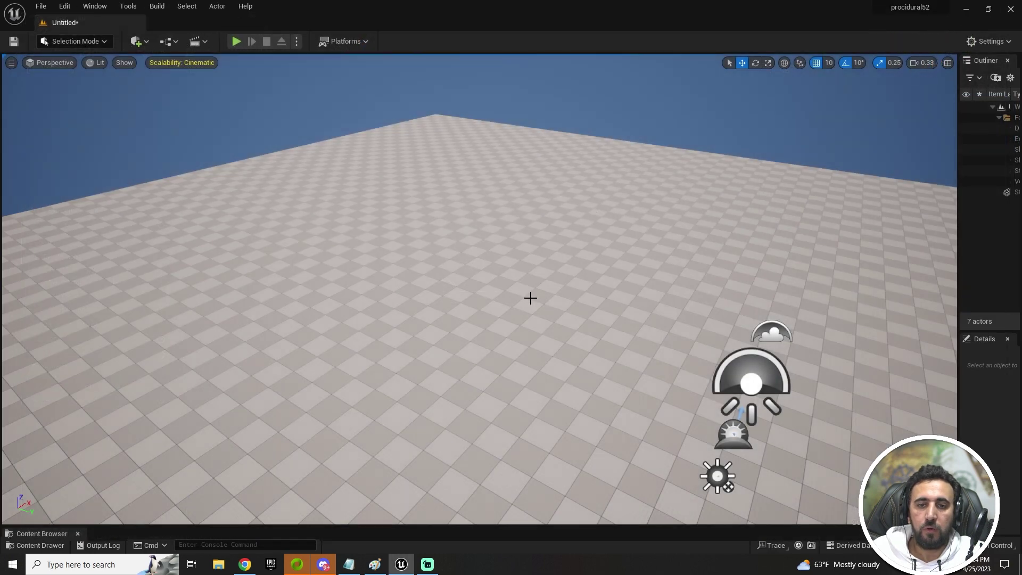
Open the test03_pro PCG graph and move the Get Spline Data node away from the Input and Output nodes.
{"action": "key", "text": "ctrl+space"}
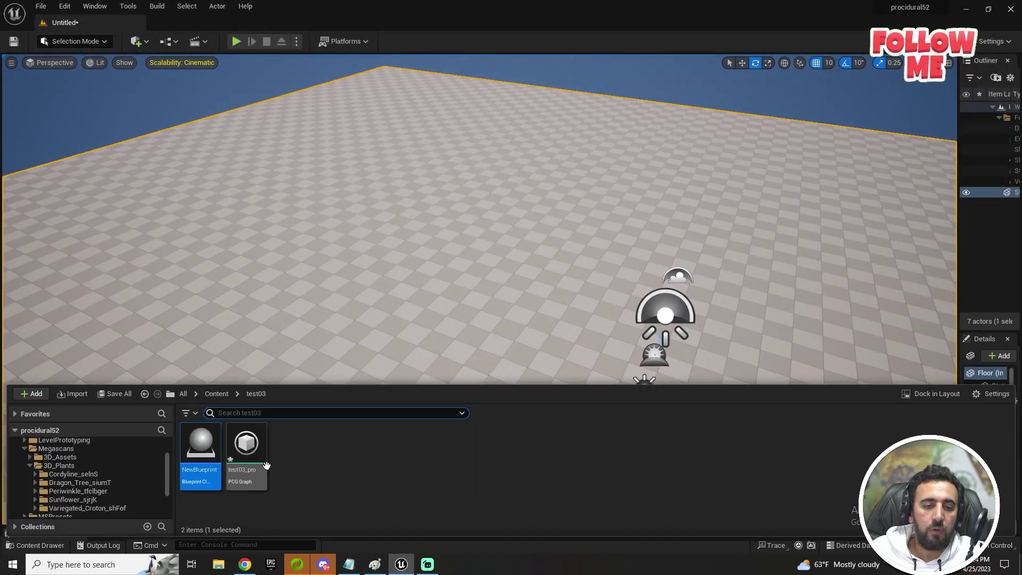
{"action": "double_click", "coordinate": [247, 442]}
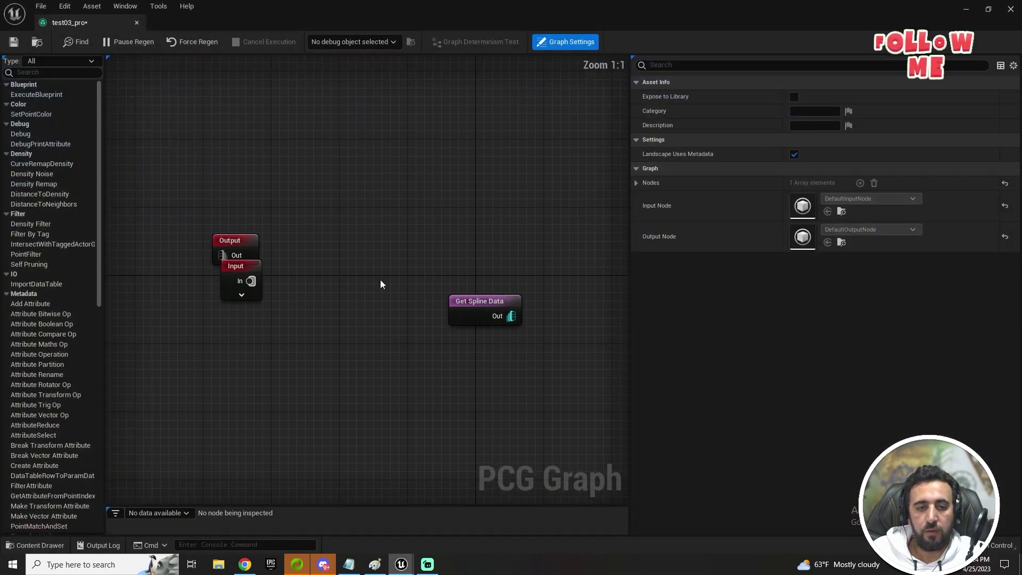
{"action": "left_click", "coordinate": [243, 270]}
{"action": "right_click_drag", "start_coordinate": [499, 263], "coordinate": [313, 227]}
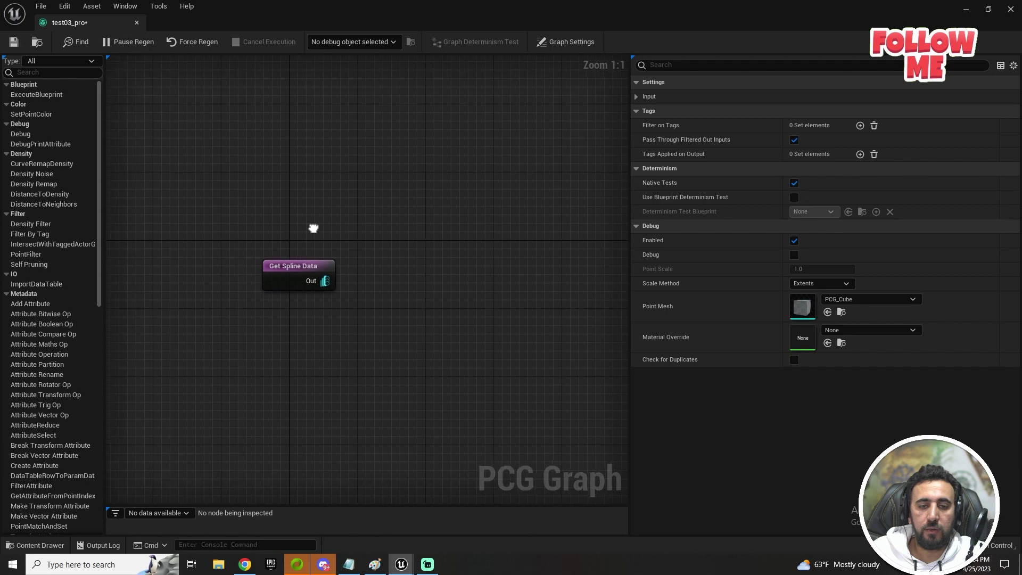
{"action": "left_click_drag", "start_coordinate": [301, 271], "coordinate": [277, 236]}
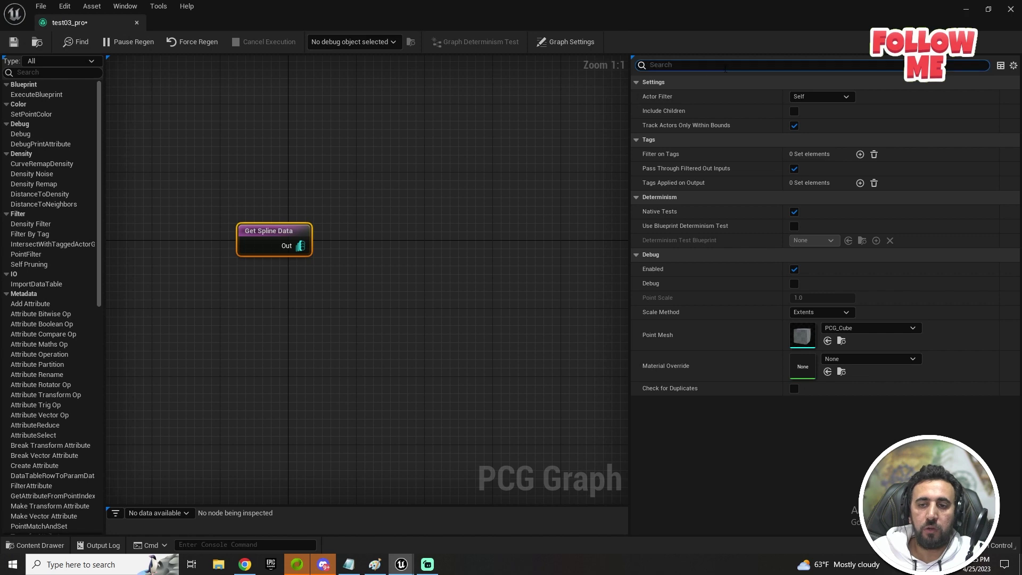
Set Get Spline Data's actor filter to All World Actors with the actor selection tag test03.
{"action": "type", "text": "ta"}
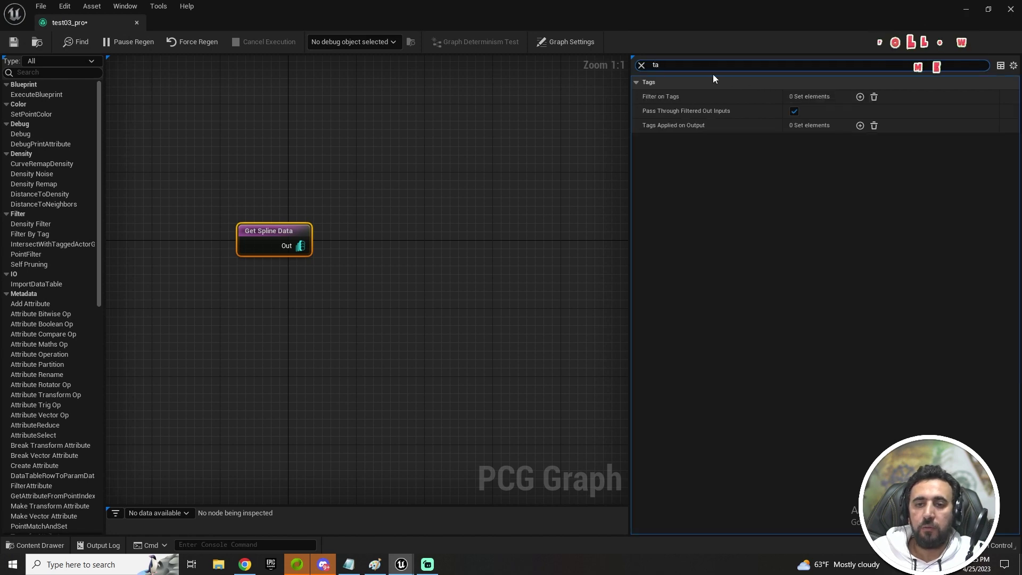
{"action": "left_click", "coordinate": [641, 65]}
{"action": "left_click", "coordinate": [798, 97]}
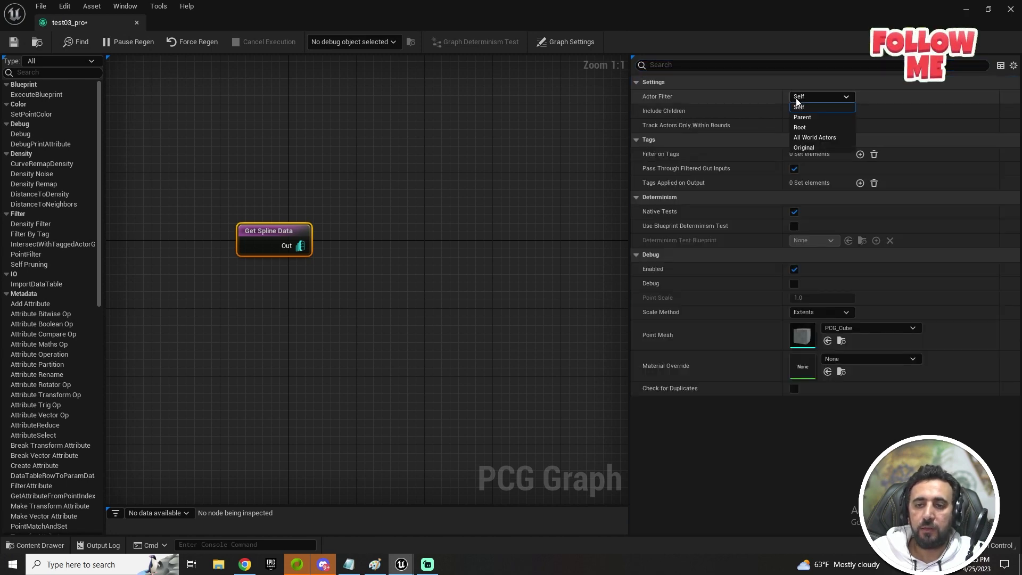
{"action": "left_click", "coordinate": [824, 138]}
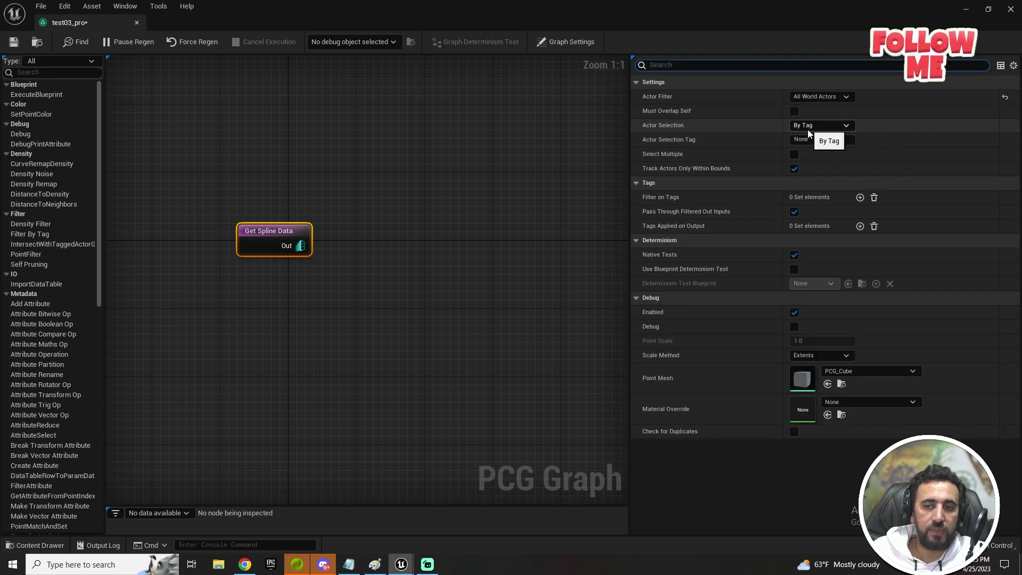
{"action": "left_click", "coordinate": [825, 141]}
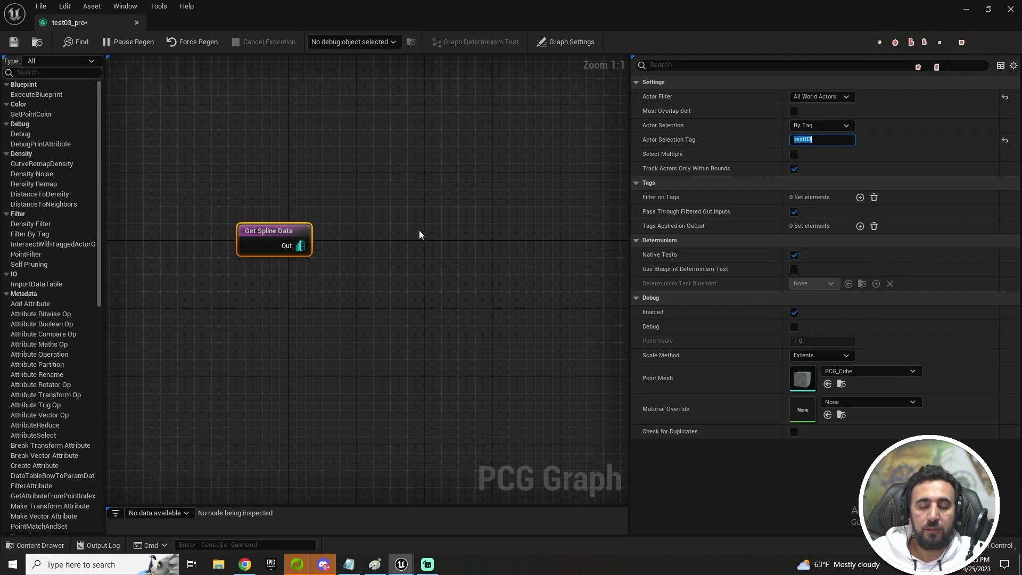
Add a Spline Sampler node connected to the output of Get Spline Data.
{"action": "right_click_drag", "start_coordinate": [461, 265], "coordinate": [396, 275]}
{"action": "left_click", "coordinate": [340, 221]}
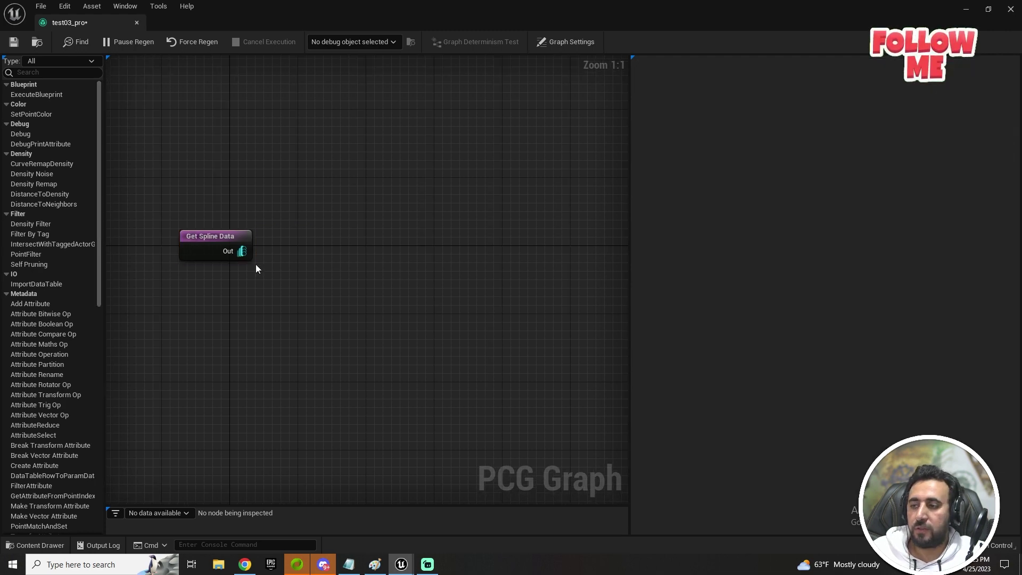
{"action": "left_click_drag", "start_coordinate": [242, 250], "coordinate": [301, 225]}
{"action": "type", "text": "s"}
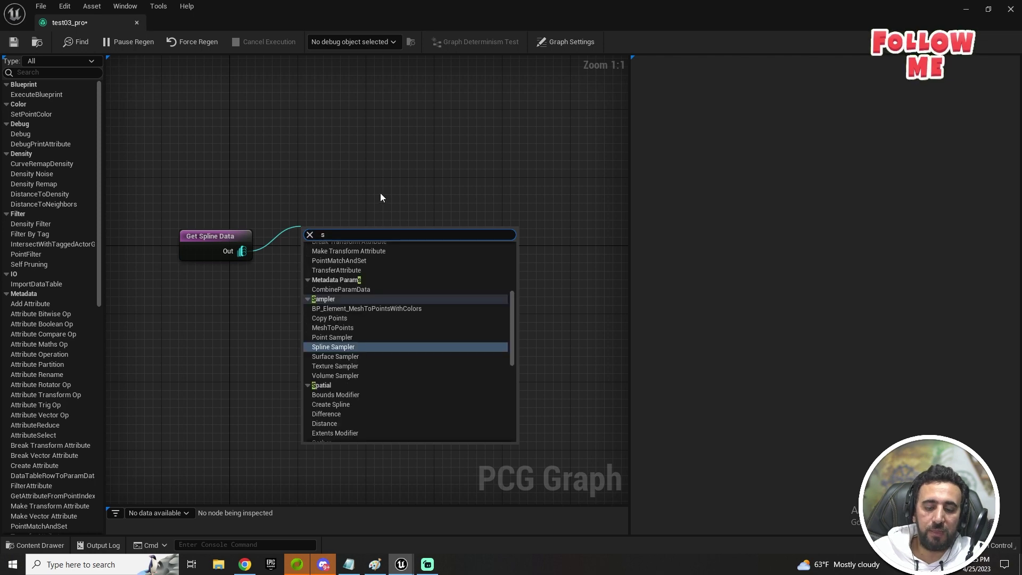
{"action": "type", "text": "pline"}
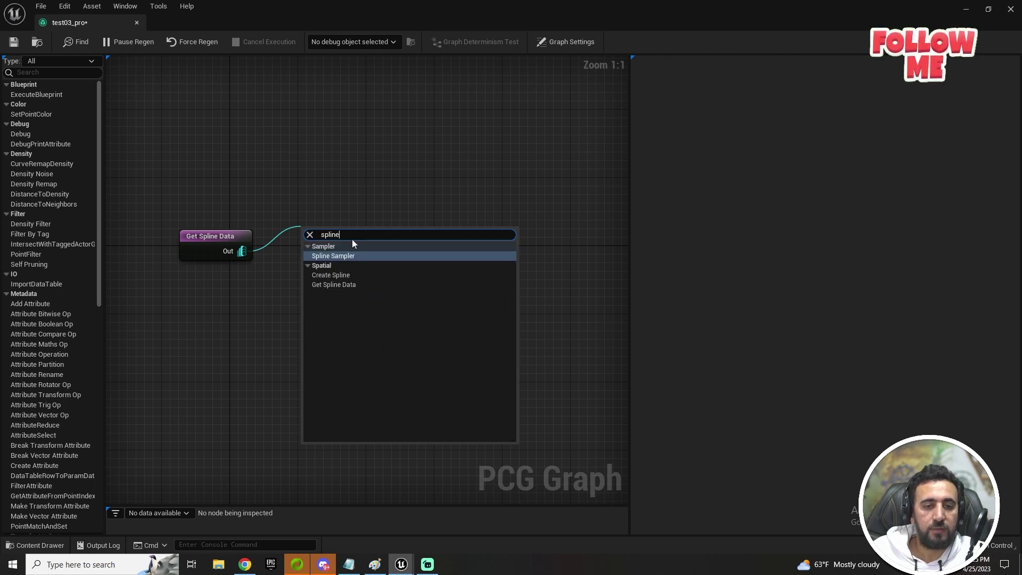
{"action": "left_click", "coordinate": [349, 256]}
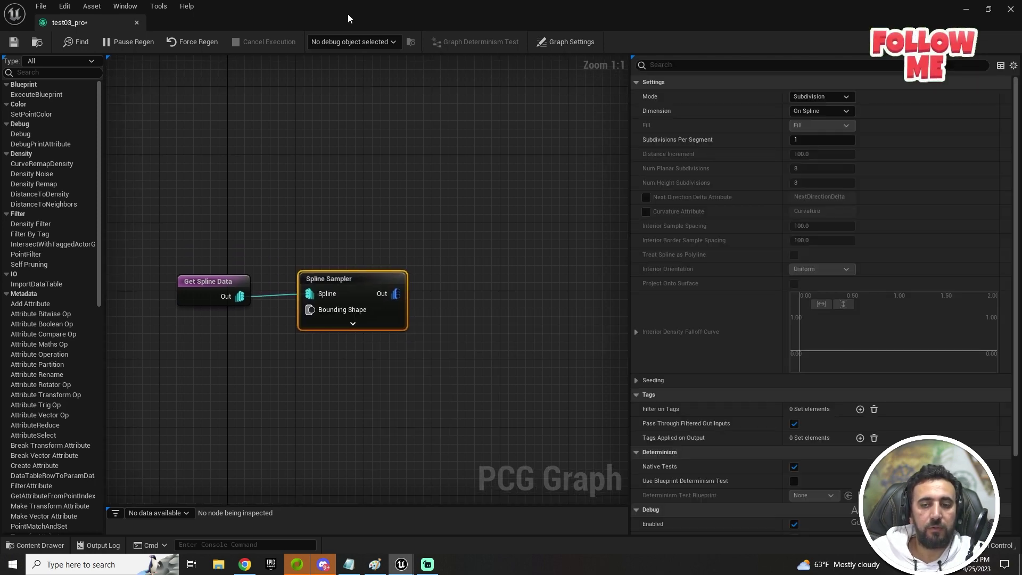
Move the restored graph window aside, place NewBlueprint on the level floor, and select its spline end point.
{"action": "double_click", "coordinate": [289, 7]}
{"action": "left_click_drag", "start_coordinate": [333, 124], "coordinate": [922, 160]}
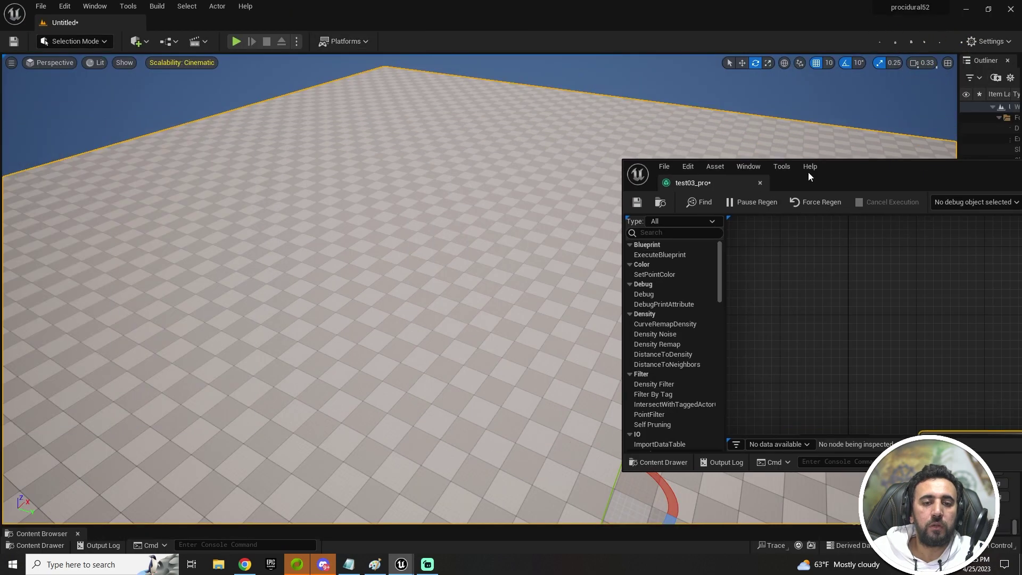
{"action": "key", "text": "ctrl+space"}
{"action": "left_click", "coordinate": [380, 474]}
{"action": "left_click_drag", "start_coordinate": [193, 434], "coordinate": [279, 168]}
{"action": "right_click_drag", "start_coordinate": [452, 225], "coordinate": [372, 224]}
{"action": "left_click", "coordinate": [453, 225]}
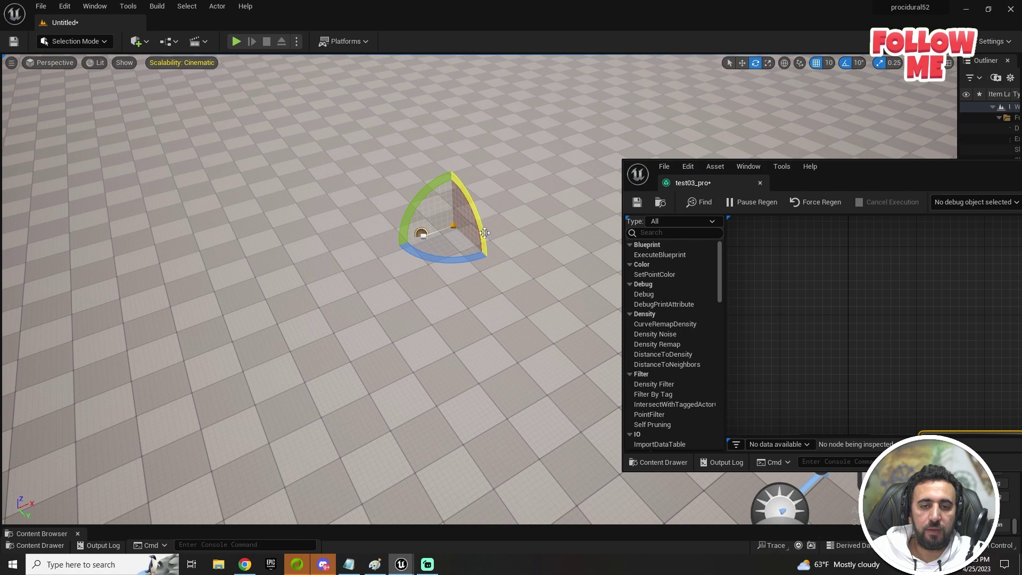
Extend the spline across the floor by duplicating its end point three times to form a large closed outline.
{"action": "key", "text": "w"}
{"action": "left_click_drag", "start_coordinate": [478, 220], "coordinate": [824, 94], "text": "alt"}
{"action": "right_click_drag", "start_coordinate": [544, 287], "coordinate": [612, 272]}
{"action": "right_click_drag", "start_coordinate": [580, 220], "coordinate": [580, 188]}
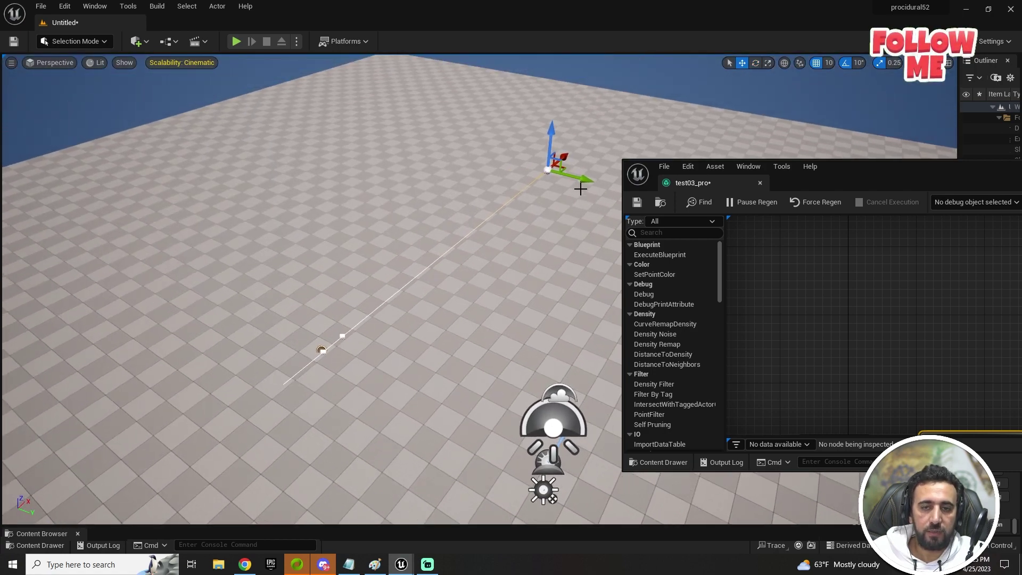
{"action": "left_click_drag", "start_coordinate": [583, 178], "coordinate": [301, 114]}
{"action": "left_click_drag", "start_coordinate": [187, 151], "coordinate": [6, 258]}
{"action": "right_click_drag", "start_coordinate": [536, 361], "coordinate": [443, 347]}
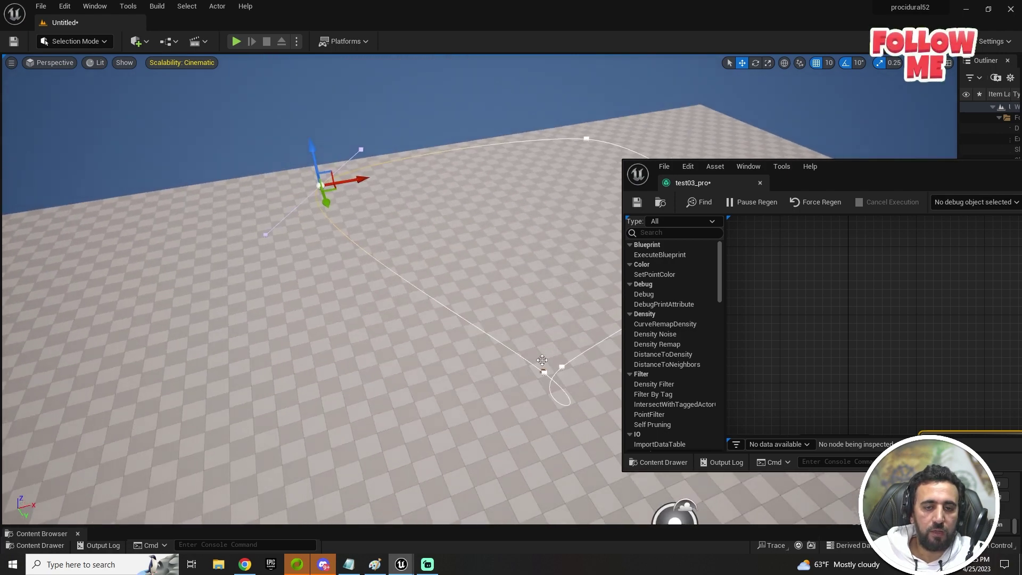
Remove the overlapping extra spline point near the actor's origin and pull the remaining corner point outward.
{"action": "left_click", "coordinate": [560, 369]}
{"action": "left_click_drag", "start_coordinate": [790, 181], "coordinate": [915, 206]}
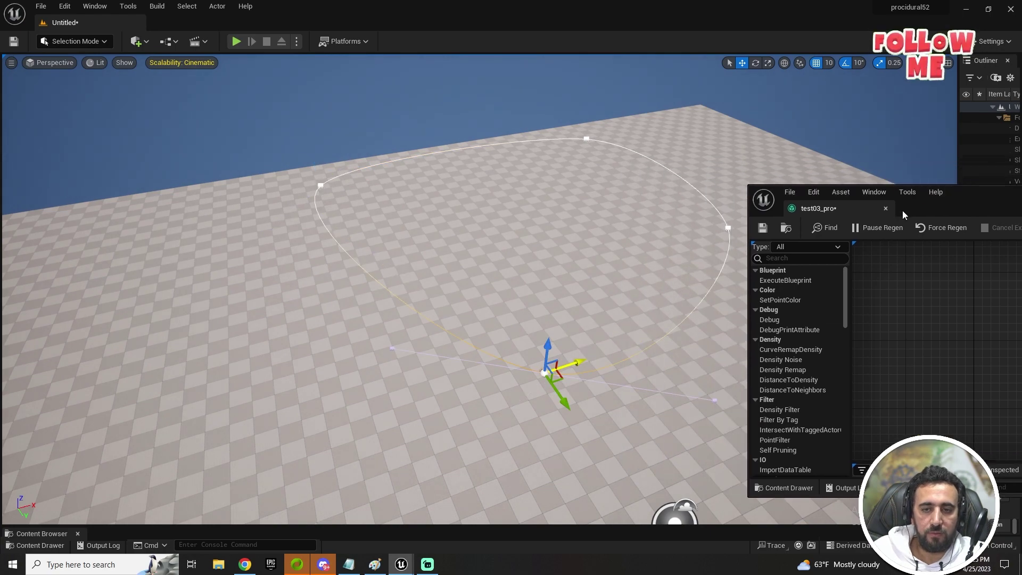
{"action": "key", "text": "f"}
{"action": "left_click_drag", "start_coordinate": [495, 297], "coordinate": [145, 425]}
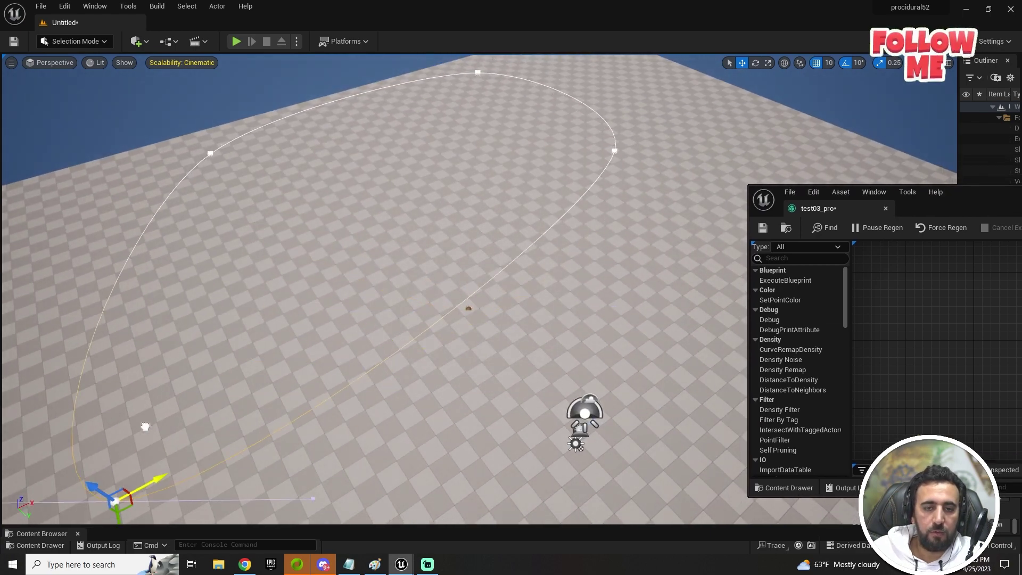
Duplicate a spline point on the far side and move the copy inward to bend the outline.
{"action": "key", "text": "f"}
{"action": "left_click", "coordinate": [392, 86]}
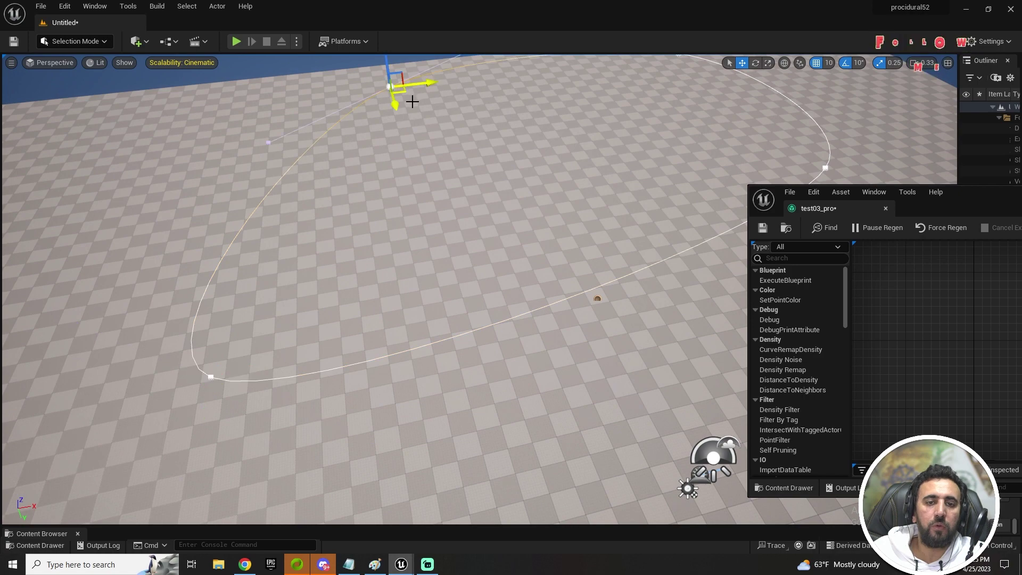
{"action": "left_click_drag", "start_coordinate": [396, 97], "coordinate": [440, 212], "text": "alt"}
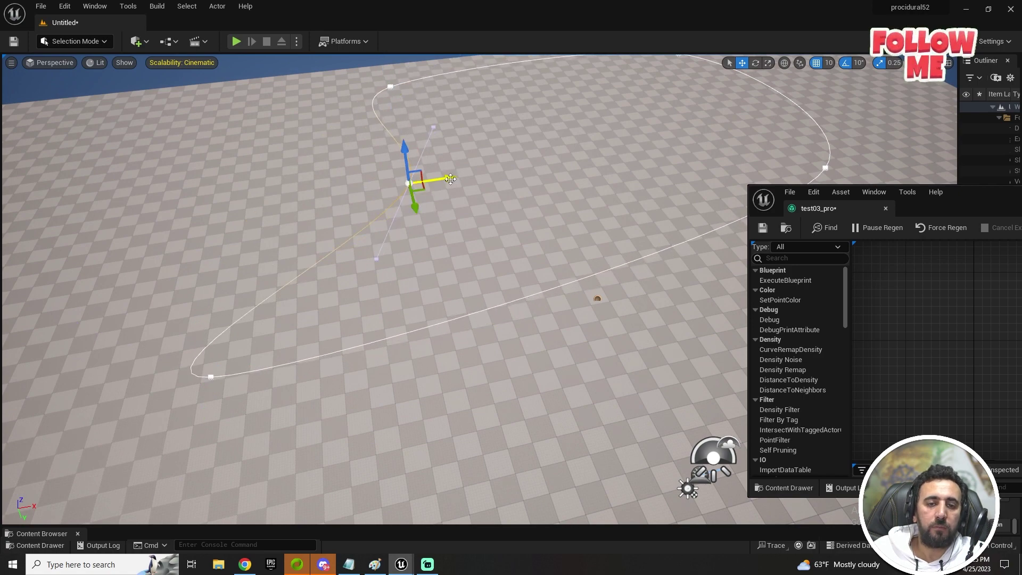
{"action": "left_click_drag", "start_coordinate": [246, 217], "coordinate": [253, 215]}
{"action": "left_click", "coordinate": [399, 372]}
{"action": "right_click_drag", "start_coordinate": [400, 372], "coordinate": [426, 351]}
{"action": "right_click_drag", "start_coordinate": [545, 352], "coordinate": [487, 403]}
Place the test03_pro PCG graph in the level inside the spline outline.
{"action": "key", "text": "ctrl+space"}
{"action": "left_click_drag", "start_coordinate": [262, 441], "coordinate": [389, 273]}
{"action": "right_click_drag", "start_coordinate": [537, 352], "coordinate": [537, 351]}
Reposition the graph window below the spline view and set the Spline Sampler's dimension to On Interior.
{"action": "left_click_drag", "start_coordinate": [969, 200], "coordinate": [563, 123]}
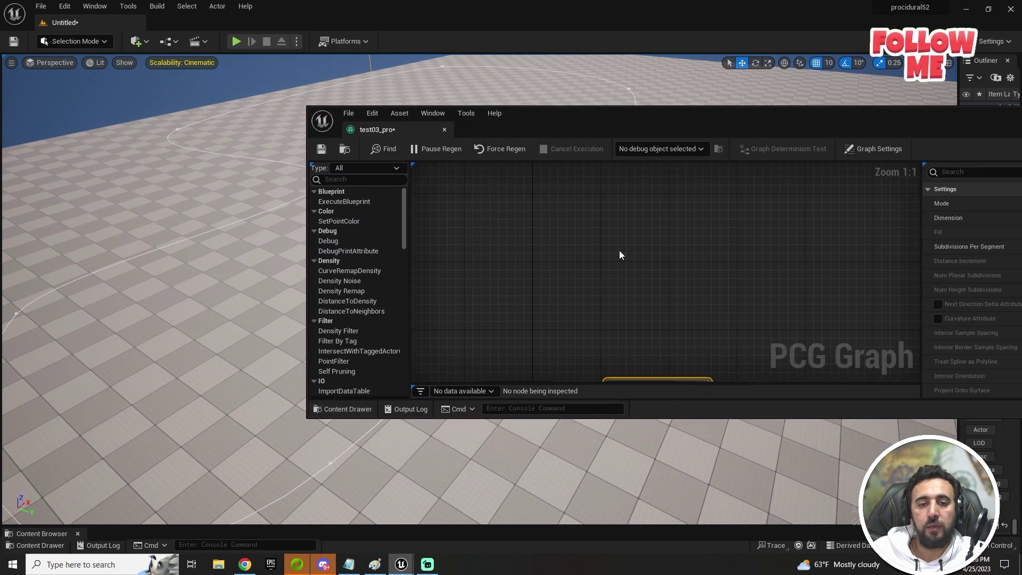
{"action": "scroll", "coordinate": [607, 303], "scroll_direction": "down", "scroll_amount": 5}
{"action": "scroll", "coordinate": [612, 245], "scroll_direction": "up", "scroll_amount": 3}
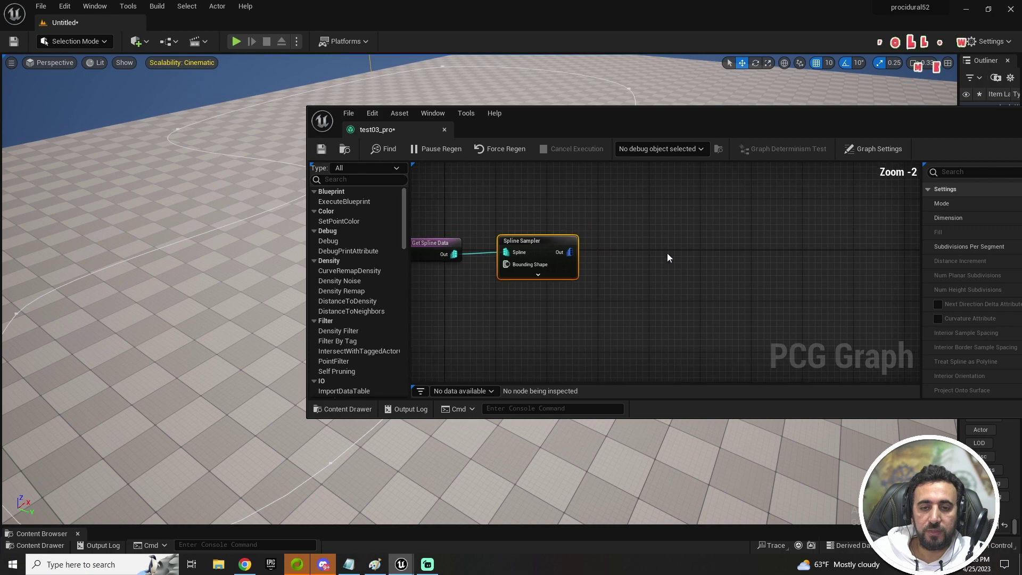
{"action": "left_click_drag", "start_coordinate": [696, 129], "coordinate": [378, 197]}
{"action": "right_click_drag", "start_coordinate": [367, 337], "coordinate": [408, 355]}
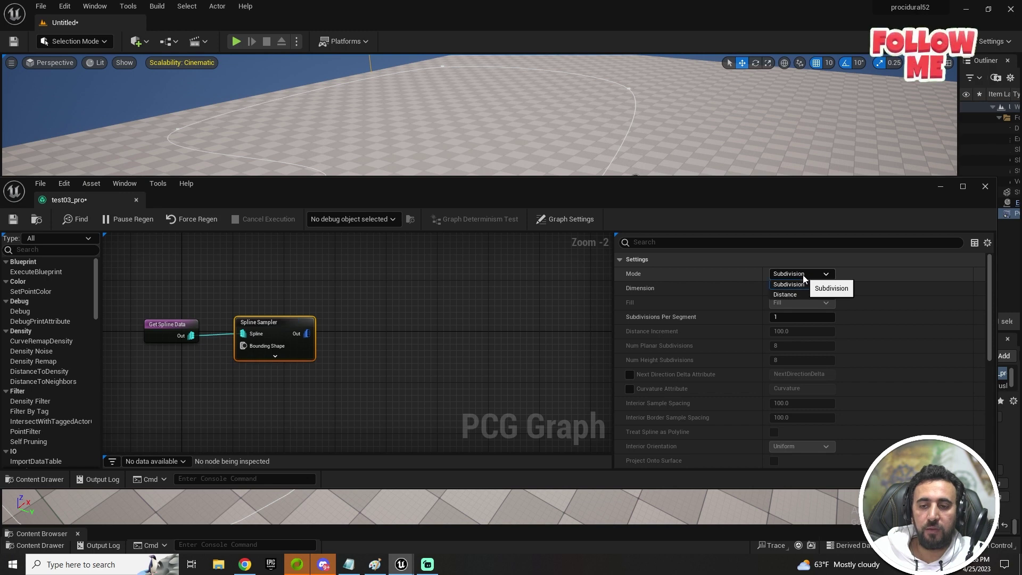
{"action": "left_click", "coordinate": [810, 287]}
{"action": "left_click", "coordinate": [809, 287]}
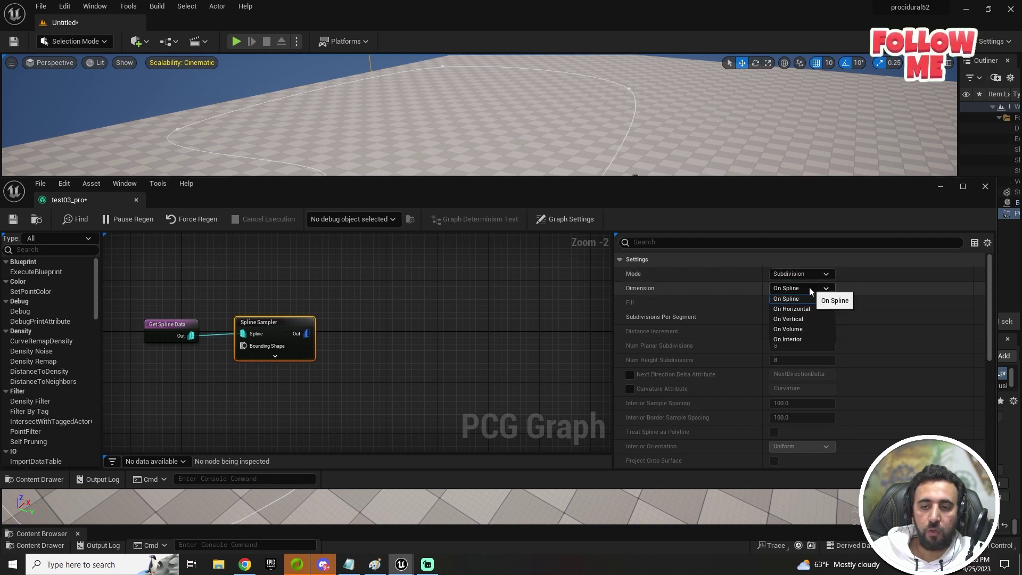
{"action": "left_click", "coordinate": [794, 340]}
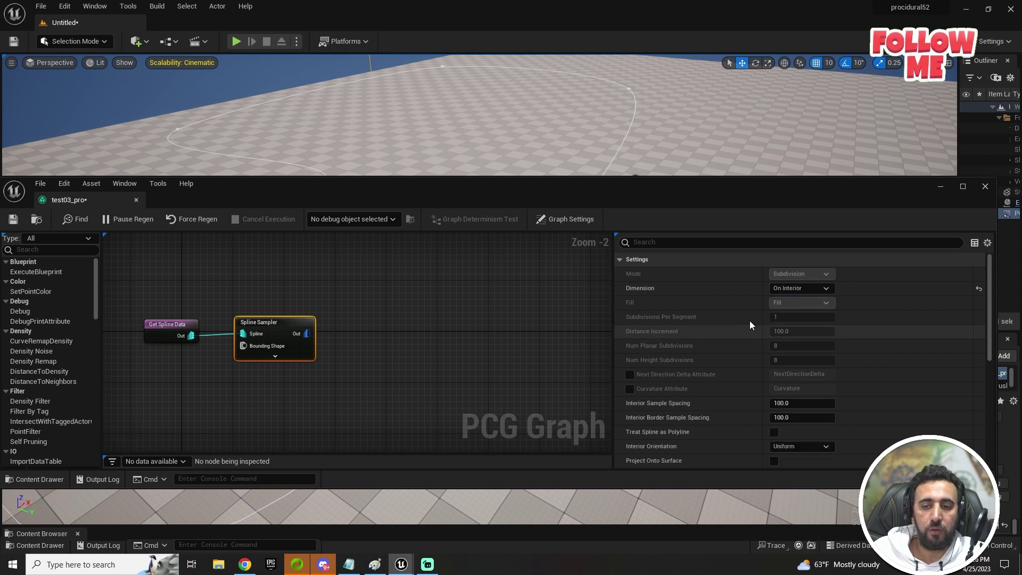
Enable Debug on the Spline Sampler node.
{"action": "right_click", "coordinate": [279, 328]}
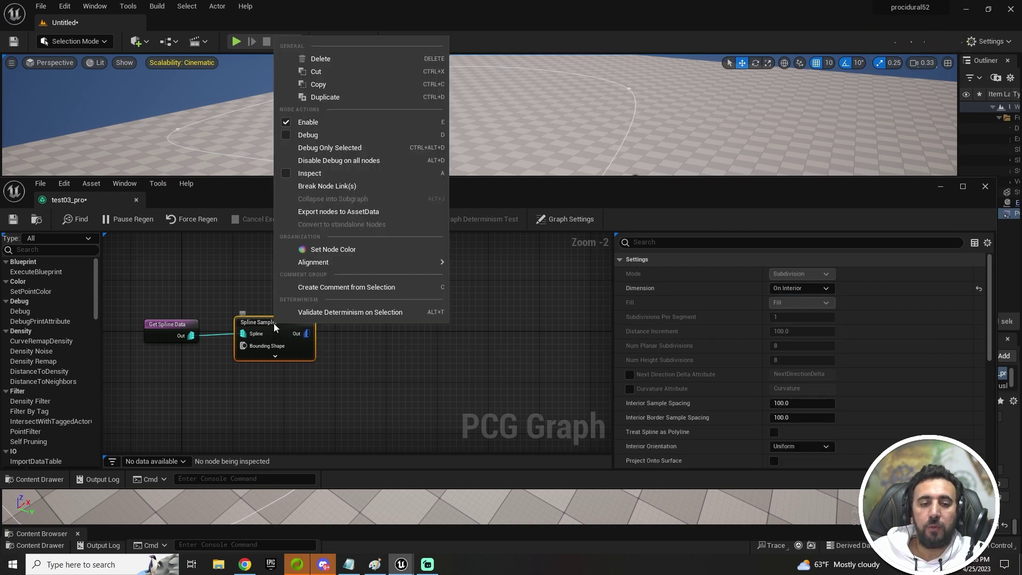
{"action": "left_click", "coordinate": [286, 136]}
{"action": "left_click", "coordinate": [496, 365]}
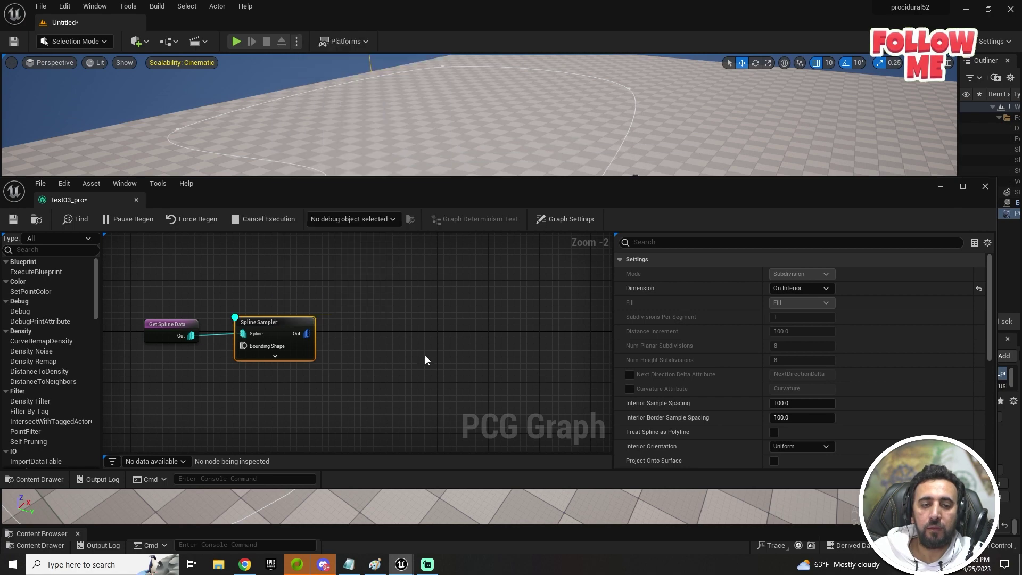
Adjust the PCG volume over the spline area and bring the graph window back below the debug points.
{"action": "left_click_drag", "start_coordinate": [485, 179], "coordinate": [419, 334]}
{"action": "right_click_drag", "start_coordinate": [437, 255], "coordinate": [357, 271]}
{"action": "right_click_drag", "start_coordinate": [447, 213], "coordinate": [458, 207]}
{"action": "left_click_drag", "start_coordinate": [523, 345], "coordinate": [550, 248]}
{"action": "left_click_drag", "start_coordinate": [240, 376], "coordinate": [264, 378]}
{"action": "right_click_drag", "start_coordinate": [643, 132], "coordinate": [642, 192]}
{"action": "right_click_drag", "start_coordinate": [287, 149], "coordinate": [314, 137]}
{"action": "left_click_drag", "start_coordinate": [499, 241], "coordinate": [487, 187]}
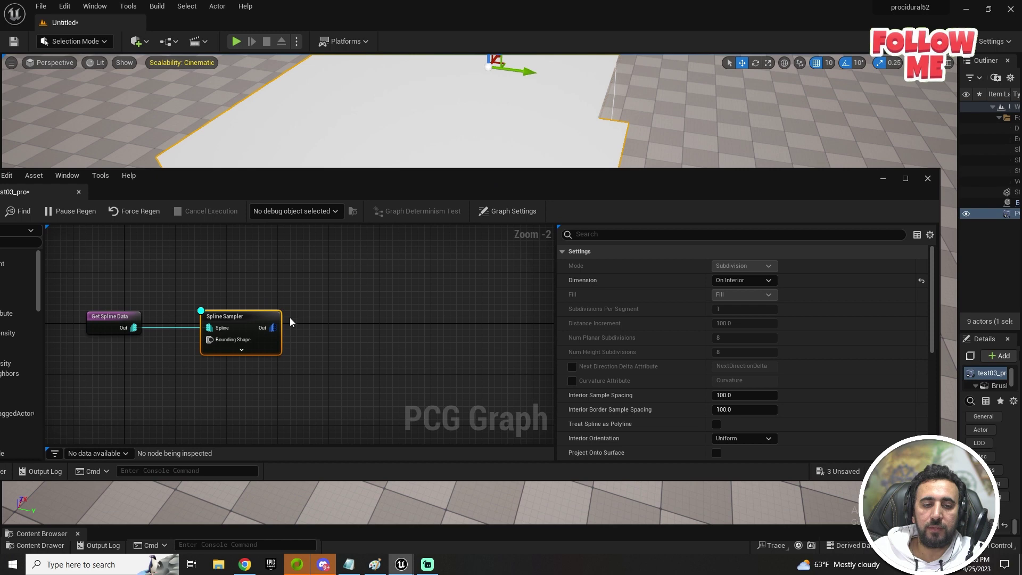
Add a Transform Points node fed by the Spline Sampler's output and set its Scale Min to 0.2.
{"action": "left_click", "coordinate": [333, 312]}
{"action": "right_click", "coordinate": [334, 312]}
{"action": "type", "text": "tr"}
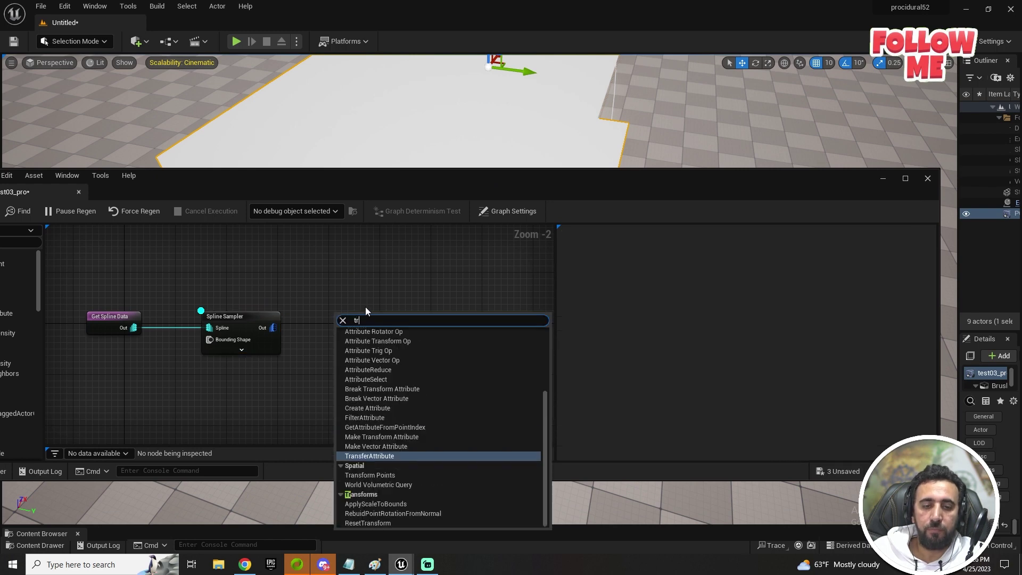
{"action": "type", "text": "ansfor"}
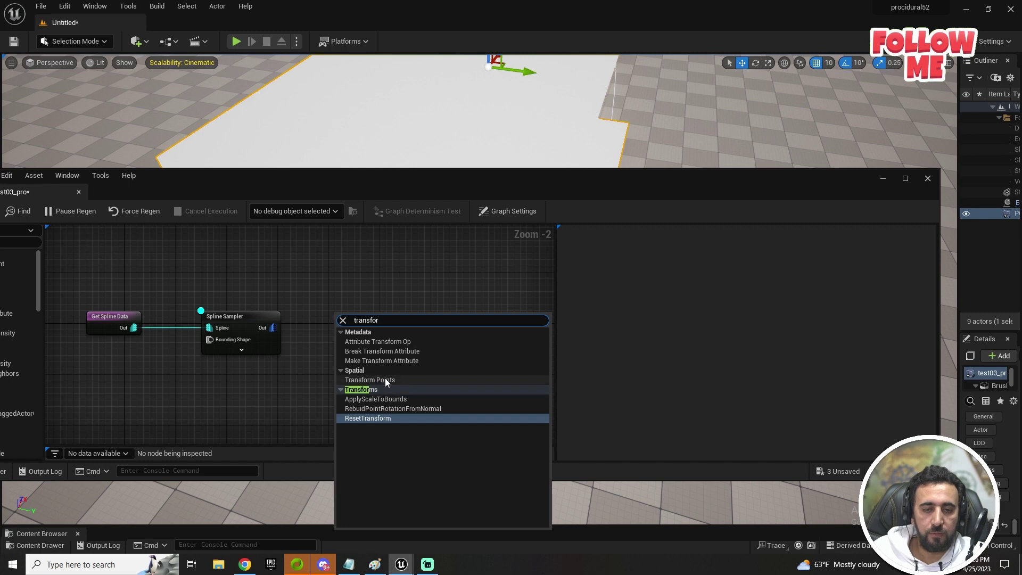
{"action": "left_click", "coordinate": [385, 379]}
{"action": "left_click", "coordinate": [364, 337]}
{"action": "left_click_drag", "start_coordinate": [296, 334], "coordinate": [342, 328]}
{"action": "double_click", "coordinate": [353, 316]}
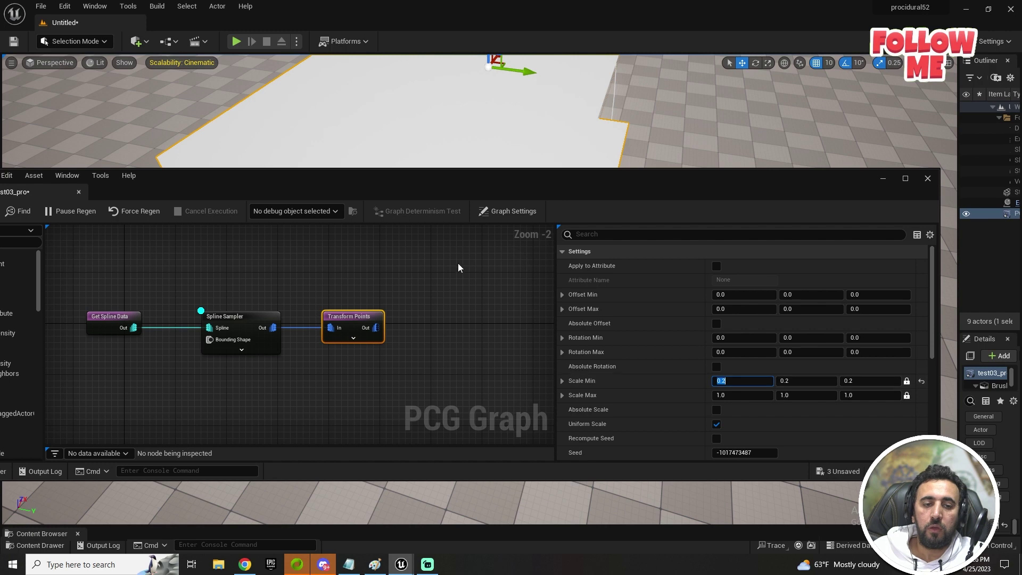
{"action": "left_click_drag", "start_coordinate": [491, 183], "coordinate": [447, 169]}
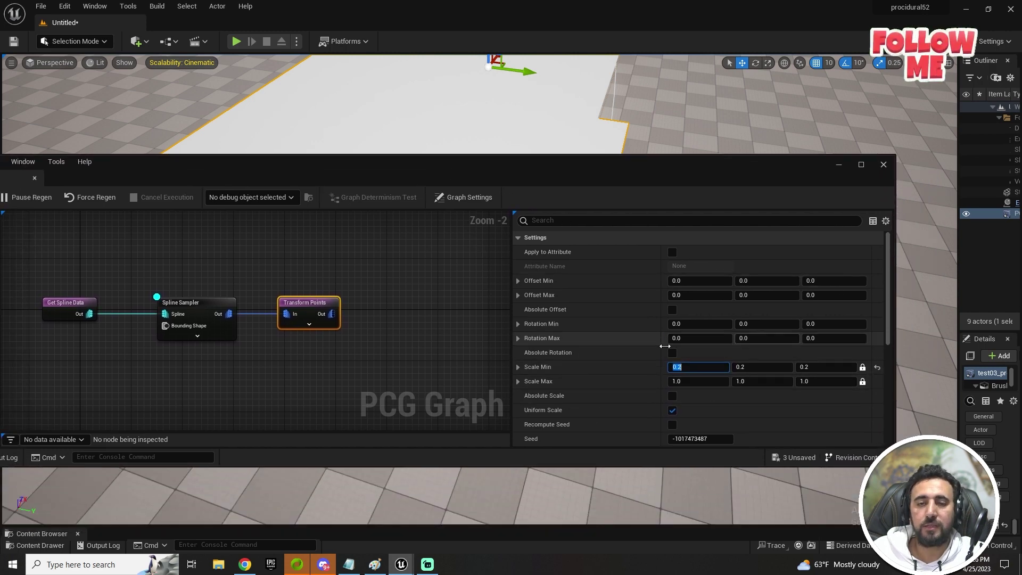
Disable Debug on the Spline Sampler node and enable it on the Transform Points node.
{"action": "right_click", "coordinate": [190, 305]}
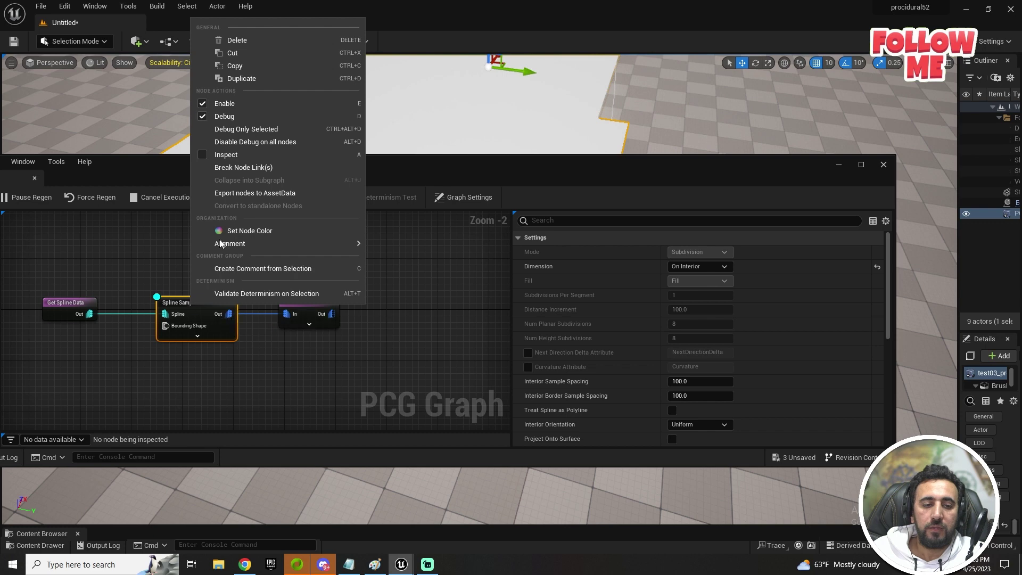
{"action": "left_click", "coordinate": [221, 113]}
{"action": "left_click", "coordinate": [301, 302]}
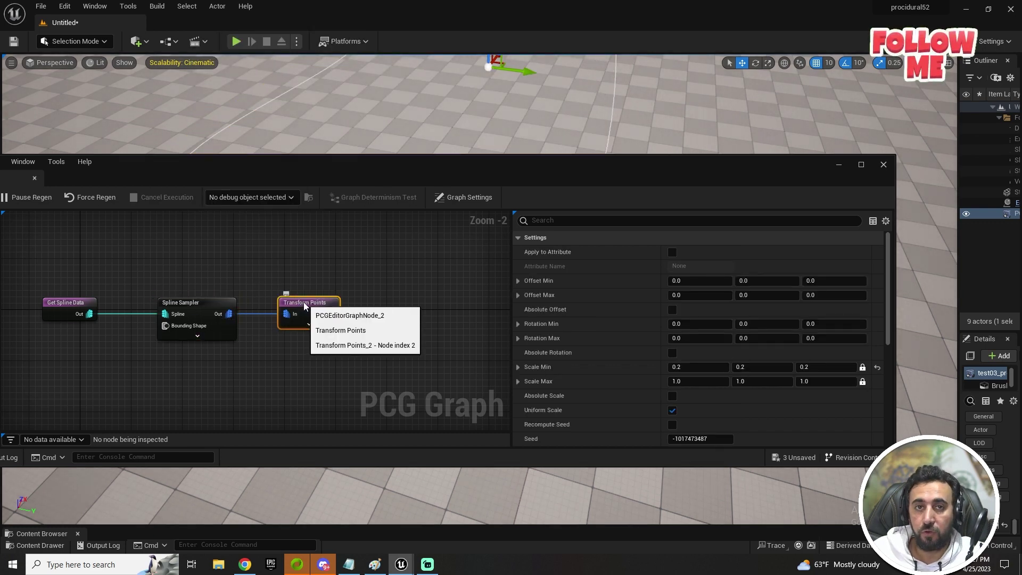
{"action": "key", "text": "d"}
{"action": "left_click_drag", "start_coordinate": [462, 160], "coordinate": [290, 235]}
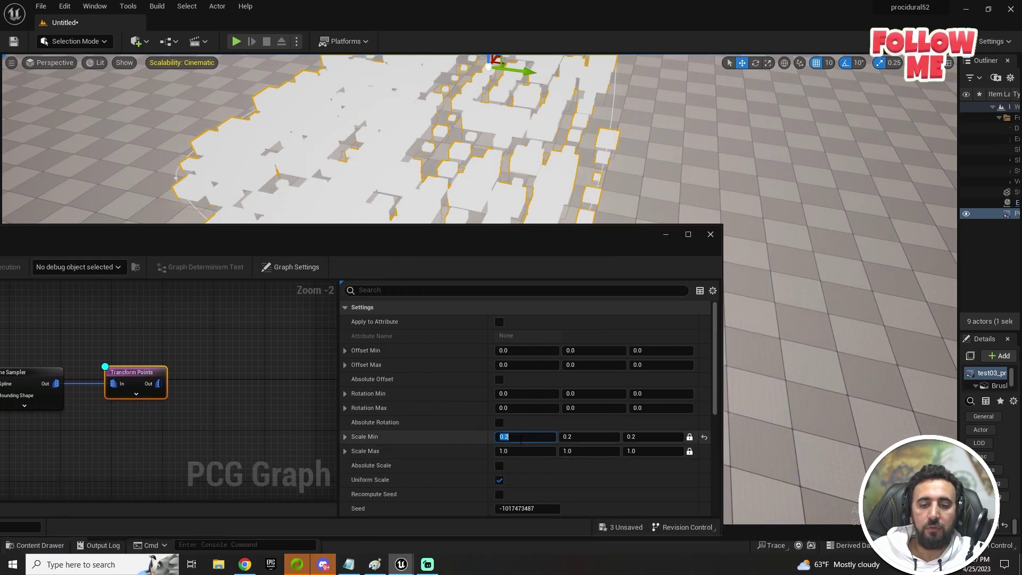
Set the Transform Points node's Scale Min to 0.1 and Scale Max to 0.8.
{"action": "left_click", "coordinate": [526, 451]}
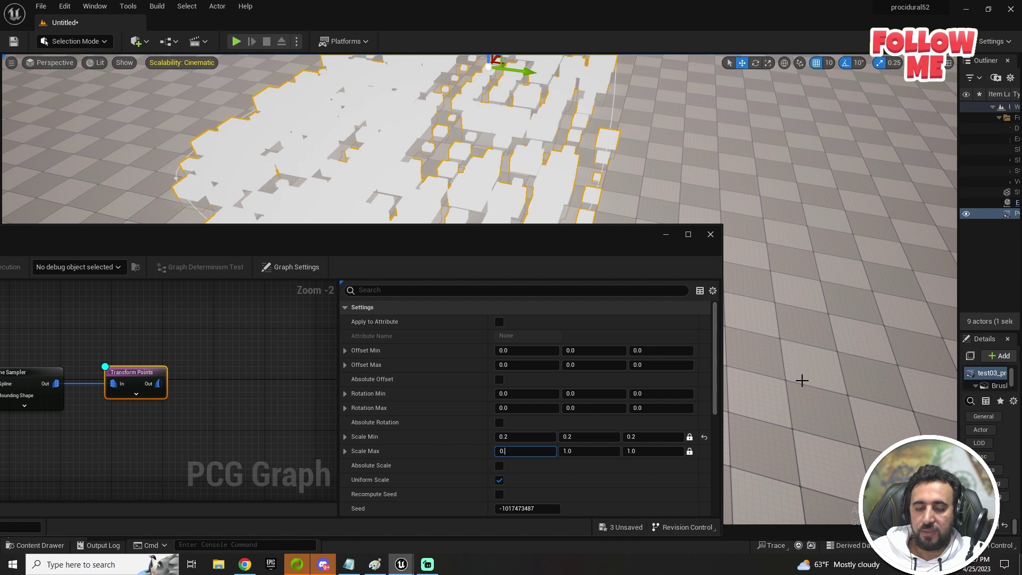
{"action": "key", "text": "Return"}
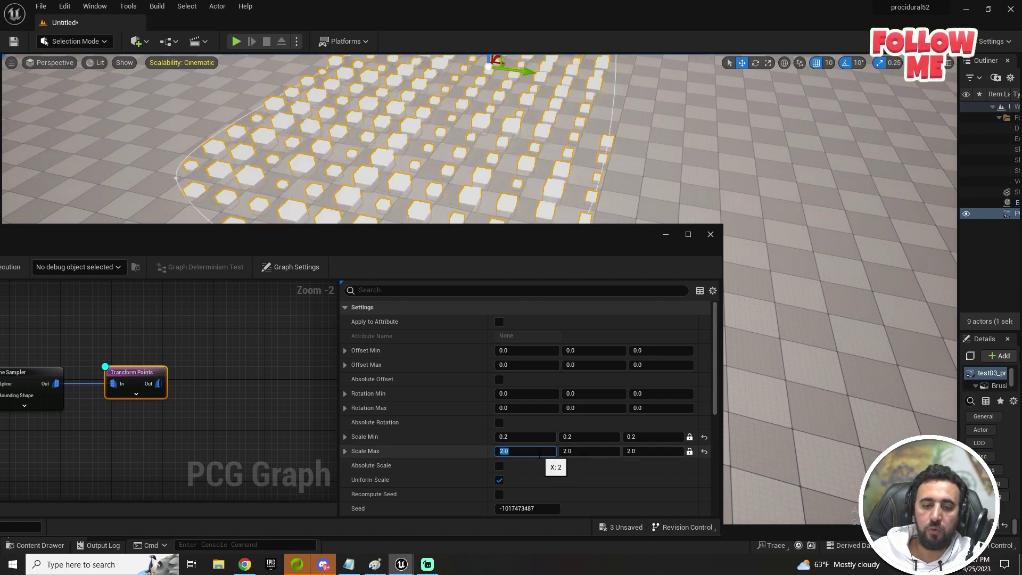
{"action": "type", "text": "0.1"}
{"action": "key", "text": "Tab"}
{"action": "key", "text": "Tab"}
{"action": "key", "text": "Tab"}
{"action": "key", "text": "Tab"}
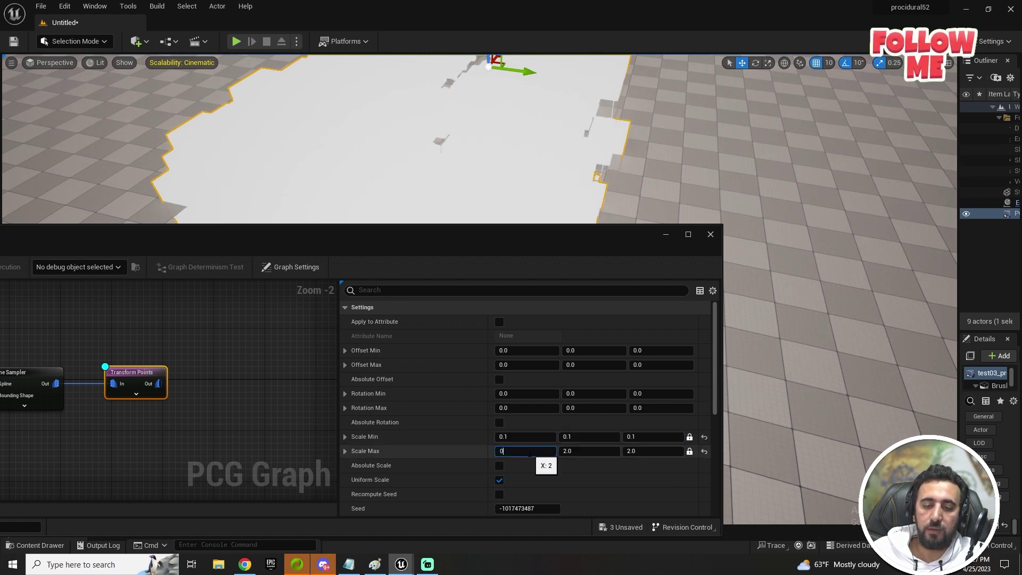
{"action": "left_click", "coordinate": [529, 452]}
{"action": "type", "text": "0.8"}
{"action": "key", "text": "Return"}
{"action": "right_click_drag", "start_coordinate": [529, 164], "coordinate": [544, 183]}
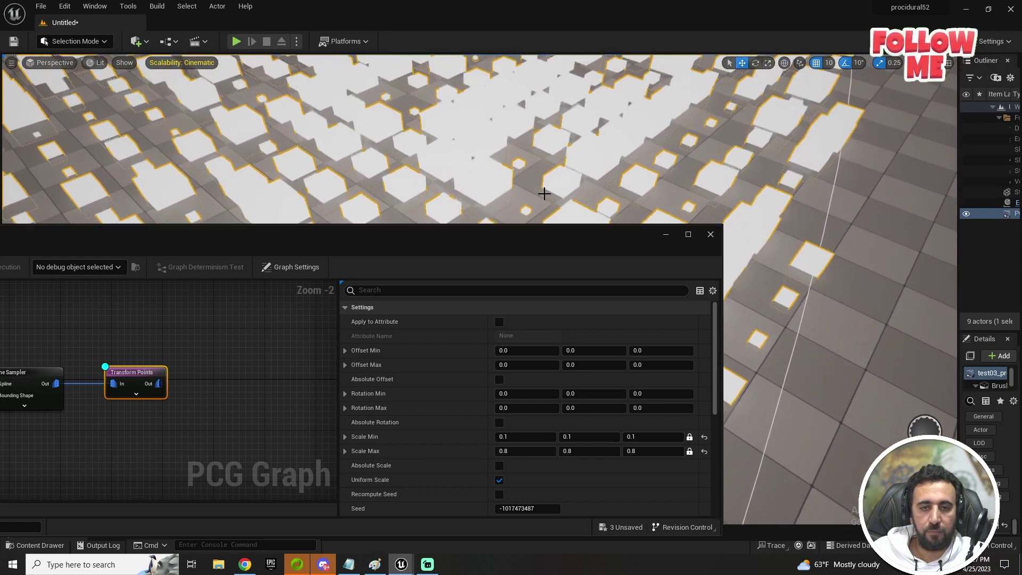
Set the Transform Points node's Rotation Max Z value to 360.
{"action": "left_click_drag", "start_coordinate": [504, 235], "coordinate": [418, 216]}
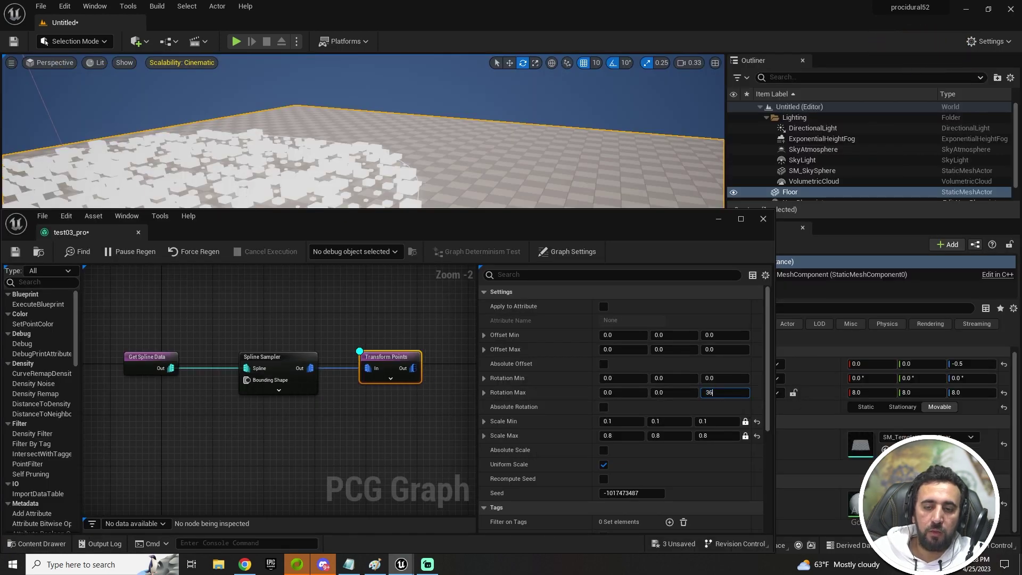
{"action": "left_click_drag", "start_coordinate": [606, 229], "coordinate": [590, 318]}
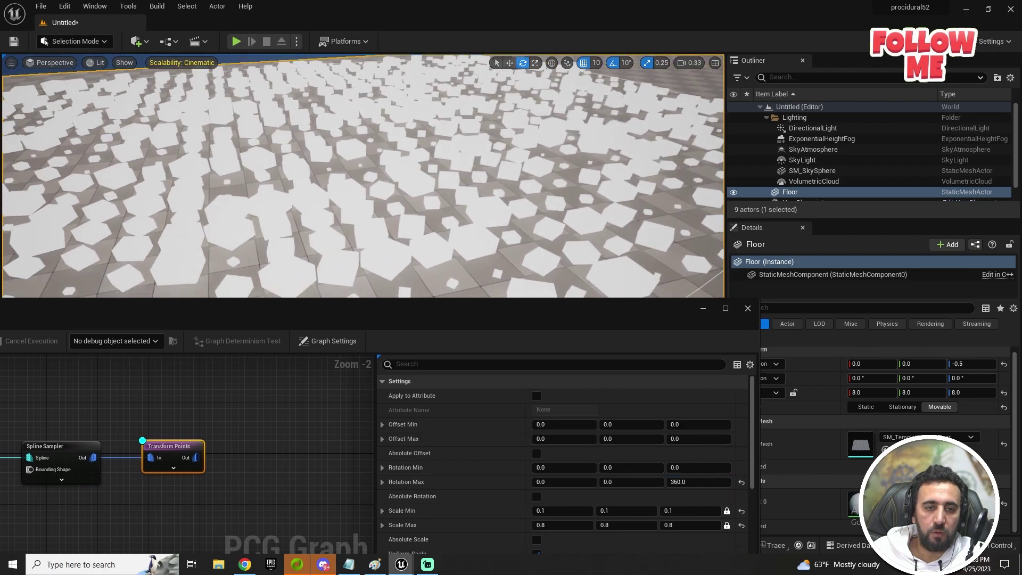
{"action": "mouse_move", "coordinate": [350, 189]}
{"action": "right_mouse_down"}
{"action": "mouse_move", "coordinate": [351, 239]}
{"action": "mouse_move", "coordinate": [350, 179]}
{"action": "right_mouse_up"}
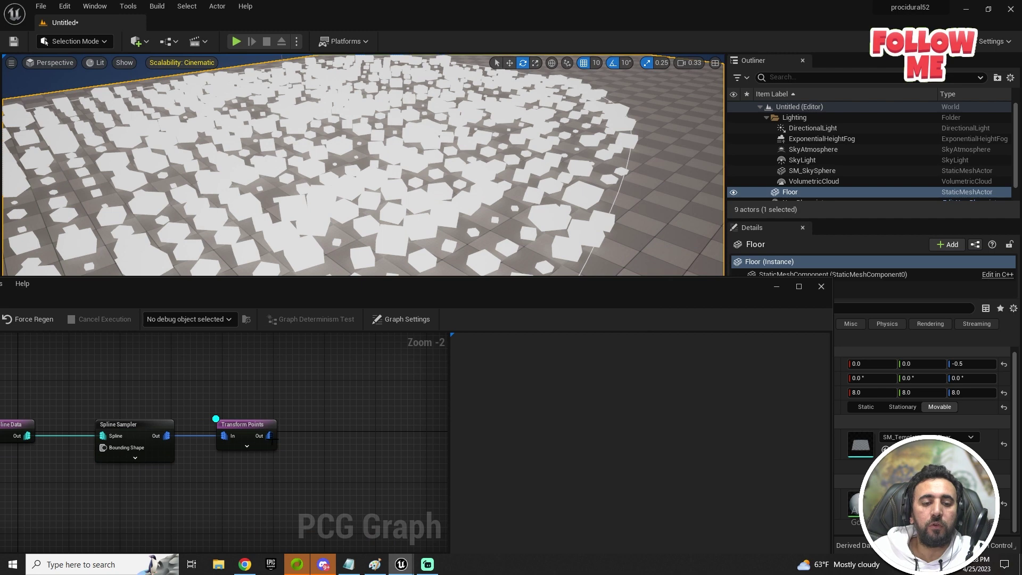
Add a StaticMeshSpawner node connected to the Transform Points output.
{"action": "left_click_drag", "start_coordinate": [269, 435], "coordinate": [331, 424]}
{"action": "type", "text": "mesh"}
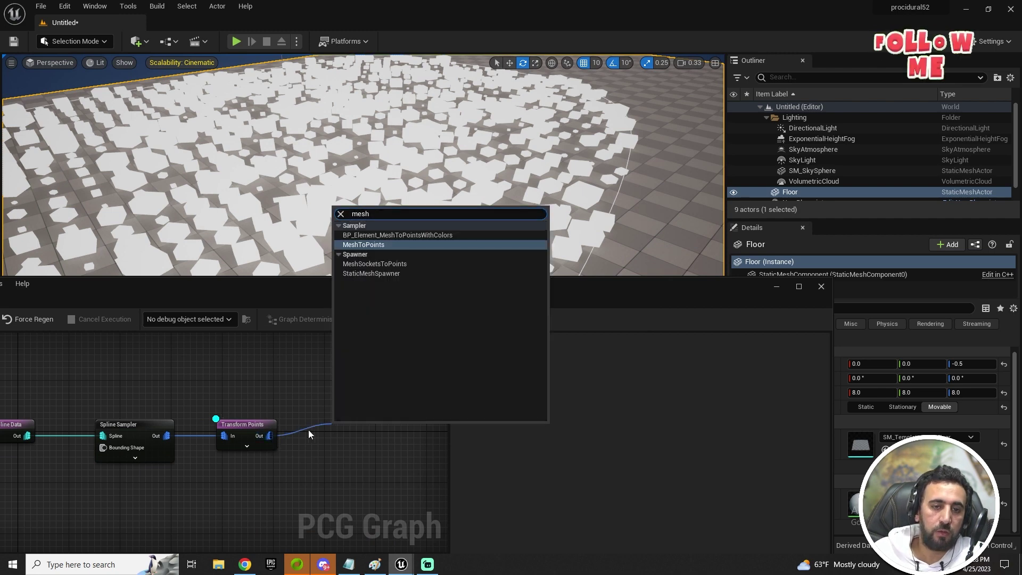
{"action": "scroll", "coordinate": [309, 429], "scroll_direction": "up", "scroll_amount": 1}
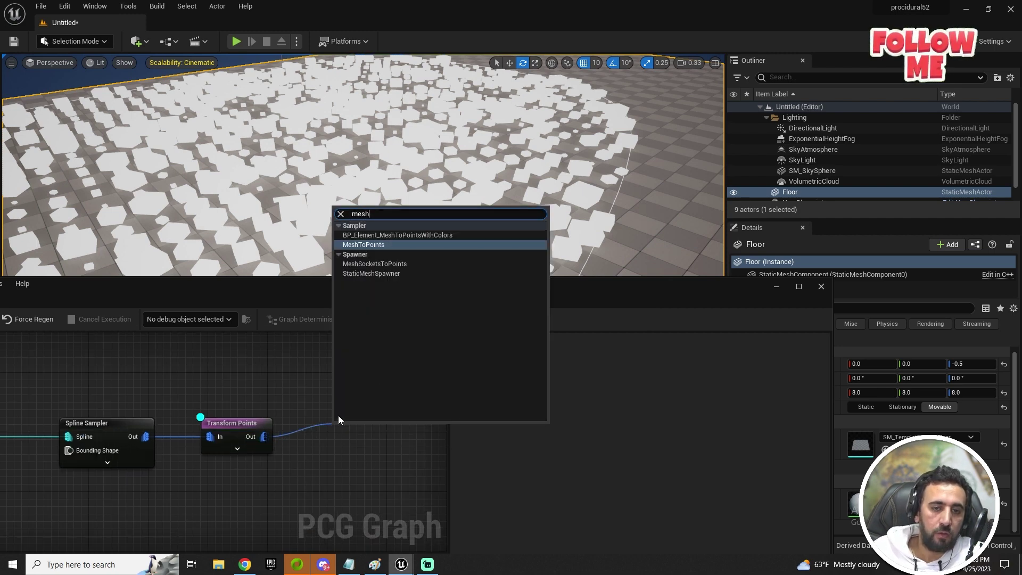
{"action": "left_click", "coordinate": [364, 273]}
{"action": "left_click_drag", "start_coordinate": [357, 288], "coordinate": [525, 164]}
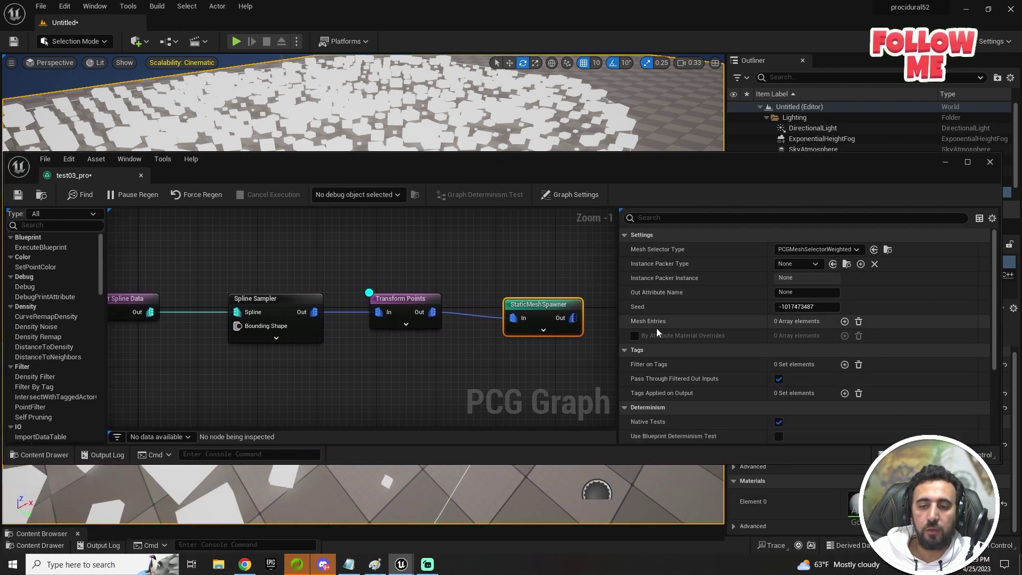
{"action": "left_click", "coordinate": [844, 321]}
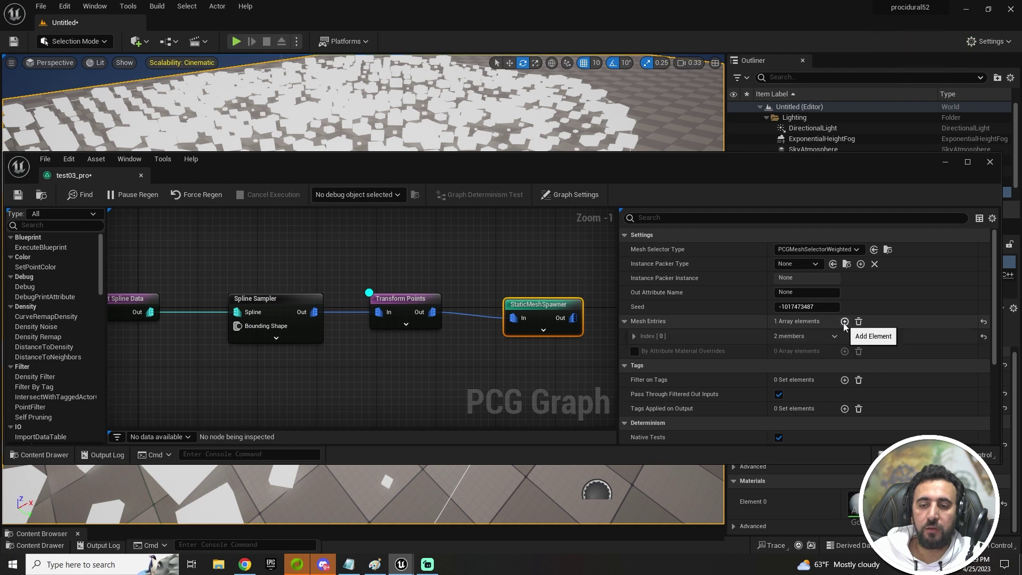
{"action": "left_click", "coordinate": [845, 322]}
{"action": "left_click", "coordinate": [844, 322]}
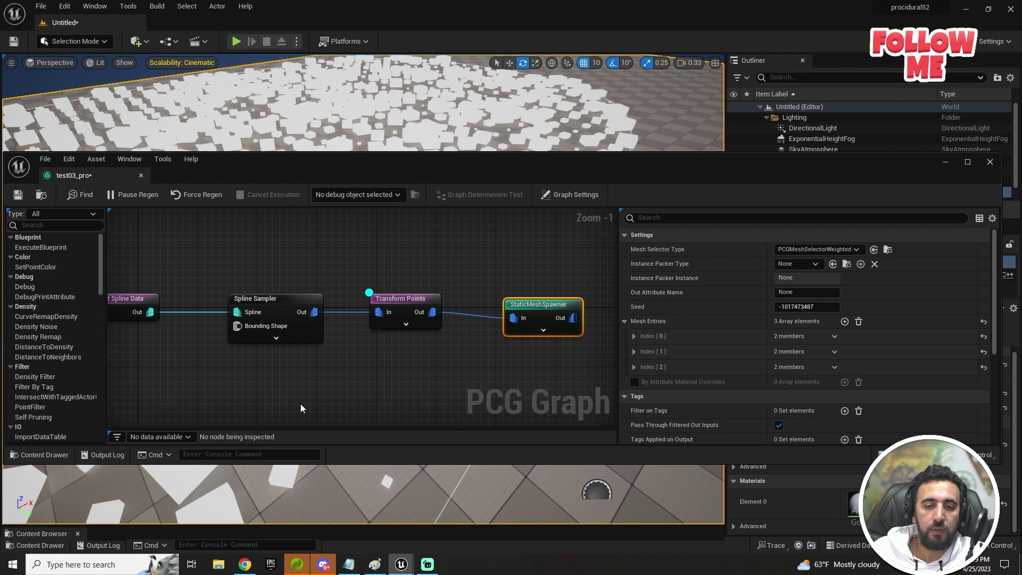
{"action": "left_click", "coordinate": [859, 322]}
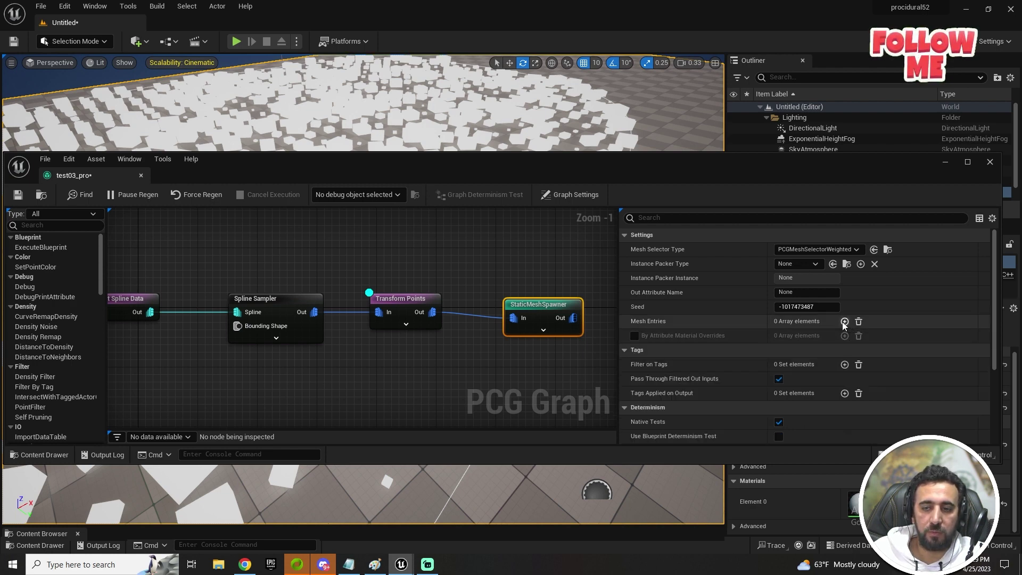
Add one mesh entry to the StaticMeshSpawner and enlarge the graph window to browse the Sunflower_sjrjK assets within it.
{"action": "left_click", "coordinate": [844, 321]}
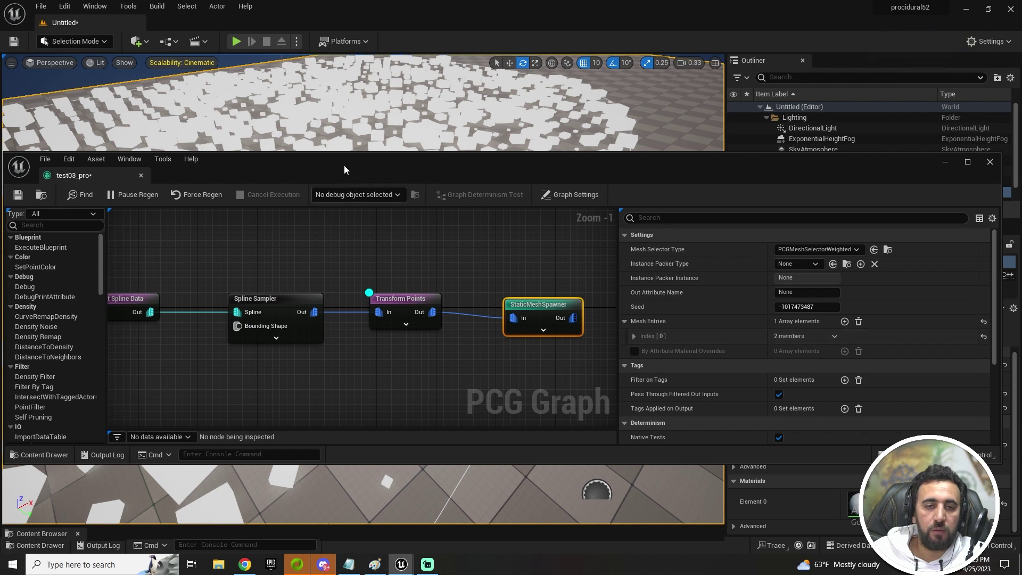
{"action": "left_click_drag", "start_coordinate": [342, 170], "coordinate": [574, 120]}
{"action": "left_click", "coordinate": [41, 274]}
{"action": "key", "text": "ctrl+space"}
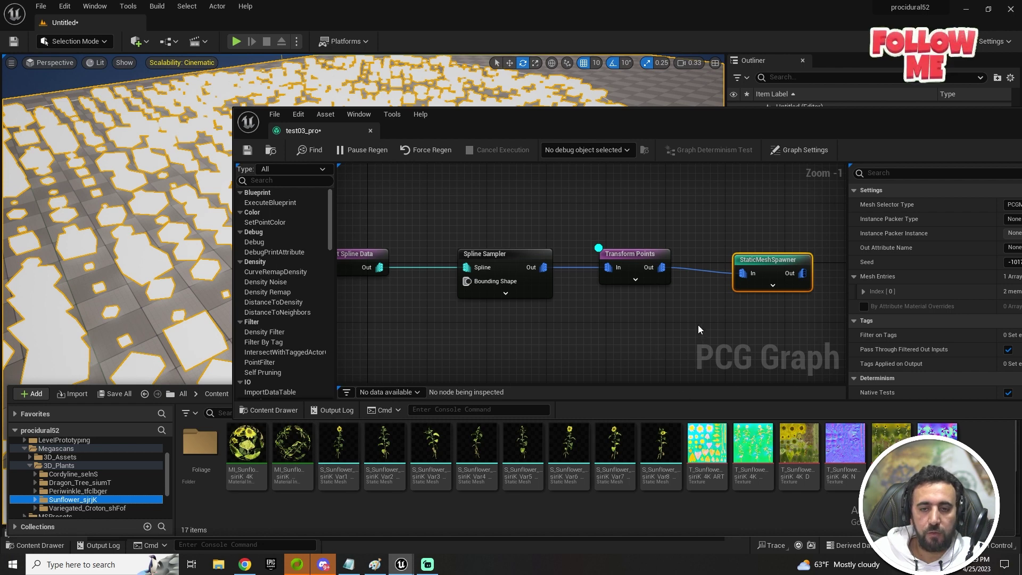
{"action": "left_click_drag", "start_coordinate": [739, 125], "coordinate": [412, 81]}
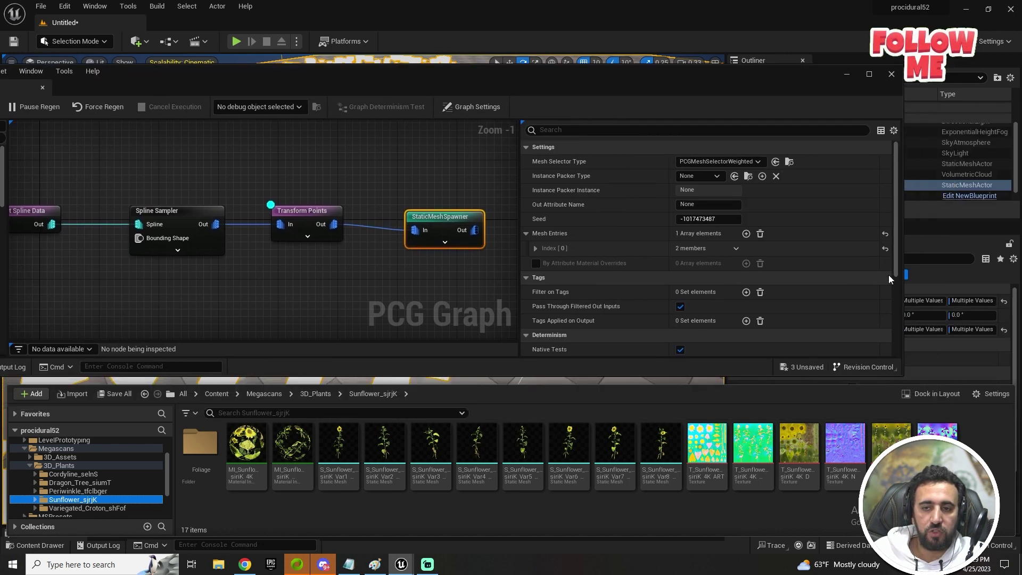
{"action": "left_click_drag", "start_coordinate": [898, 232], "coordinate": [895, 324]}
{"action": "key", "text": "ctrl+space"}
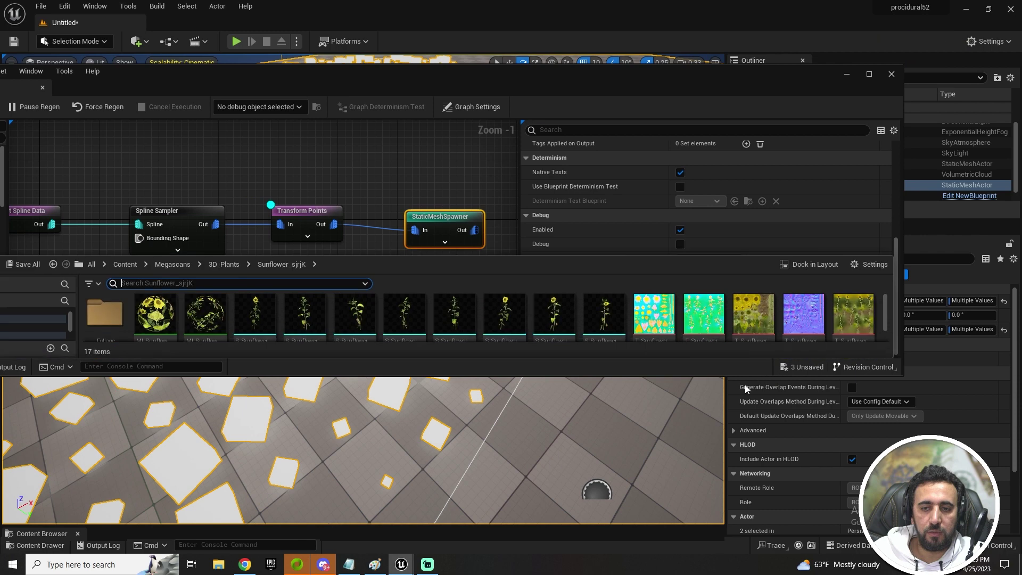
{"action": "left_click_drag", "start_coordinate": [592, 375], "coordinate": [626, 537]}
{"action": "scroll", "coordinate": [832, 338], "scroll_direction": "up", "scroll_amount": 1}
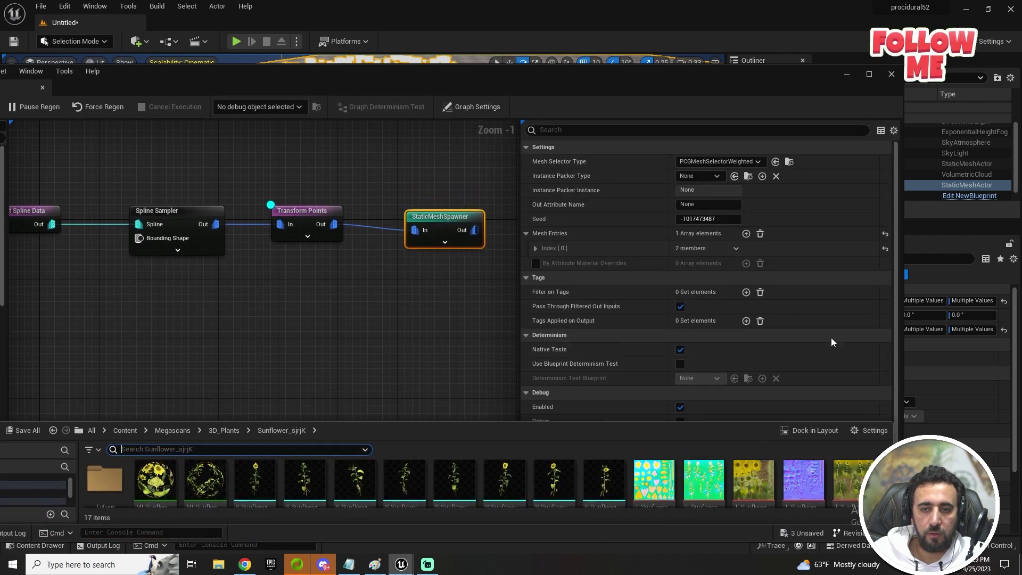
Line up the StaticMeshSpawner node and assign S_Sunflower_sjrjK_Var1_lod0 as the static mesh of its mesh entry.
{"action": "left_click_drag", "start_coordinate": [430, 218], "coordinate": [422, 211]}
{"action": "left_click", "coordinate": [535, 248]}
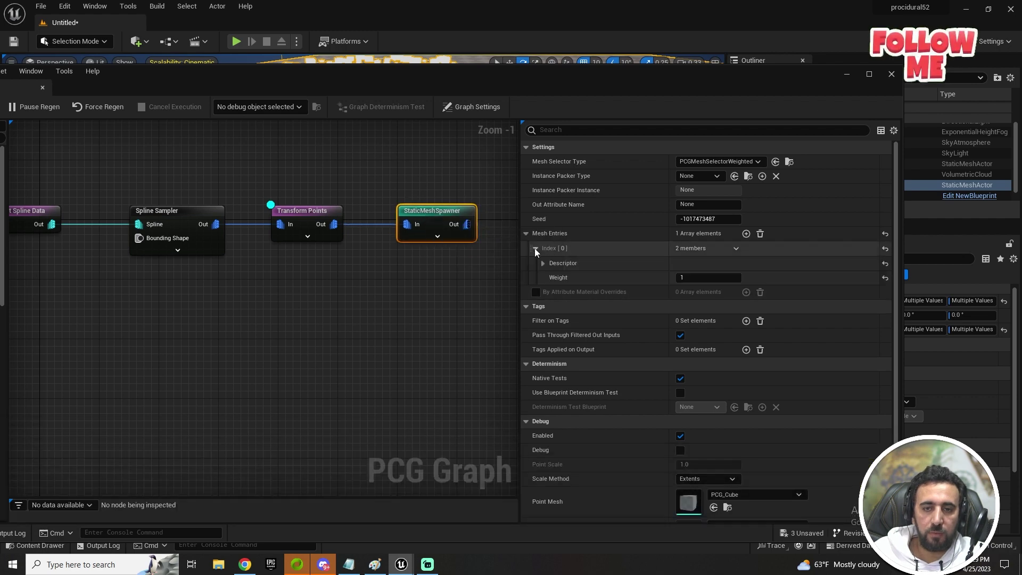
{"action": "left_click", "coordinate": [543, 264]}
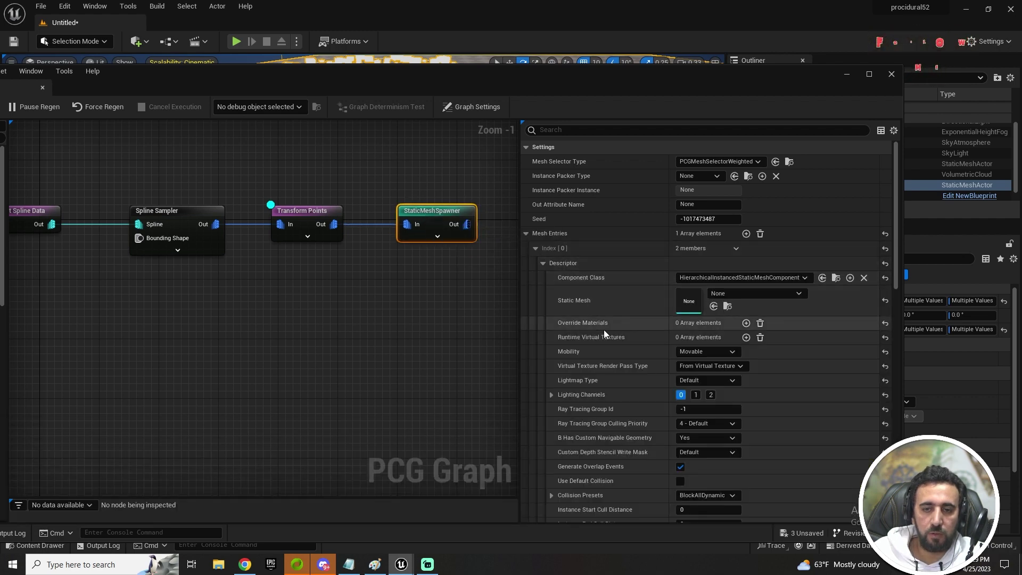
{"action": "key", "text": "ctrl+space"}
{"action": "left_click_drag", "start_coordinate": [256, 426], "coordinate": [665, 303]}
{"action": "left_click_drag", "start_coordinate": [539, 84], "coordinate": [534, 330]}
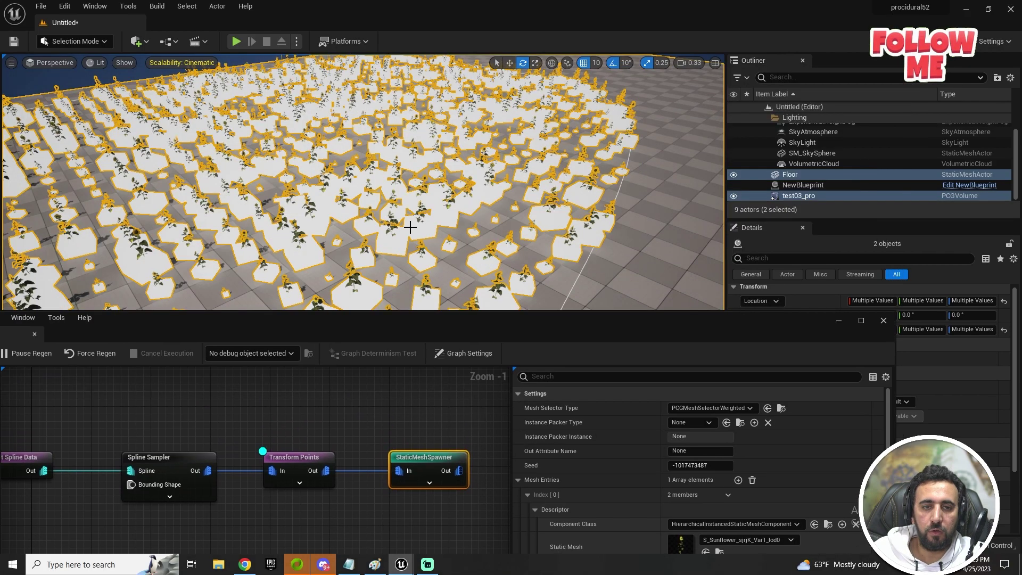
Disable Debug on the Transform Points node so only the spawned sunflowers are shown.
{"action": "key", "text": "w"}
{"action": "mouse_move", "coordinate": [405, 222]}
{"action": "right_mouse_down"}
{"action": "mouse_move", "coordinate": [406, 176]}
{"action": "mouse_move", "coordinate": [412, 229]}
{"action": "right_mouse_up"}
{"action": "left_click", "coordinate": [390, 220]}
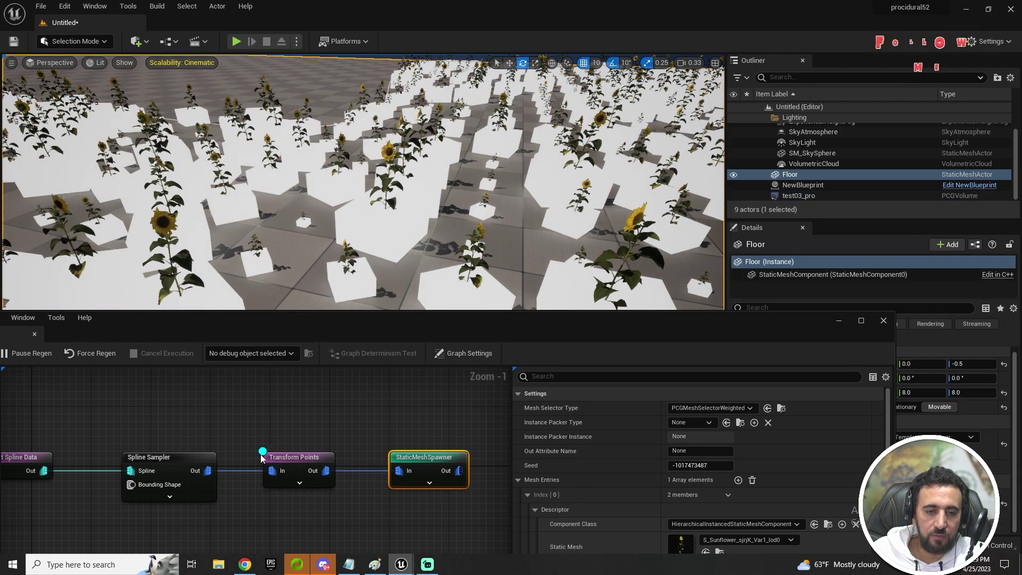
{"action": "right_click", "coordinate": [286, 459]}
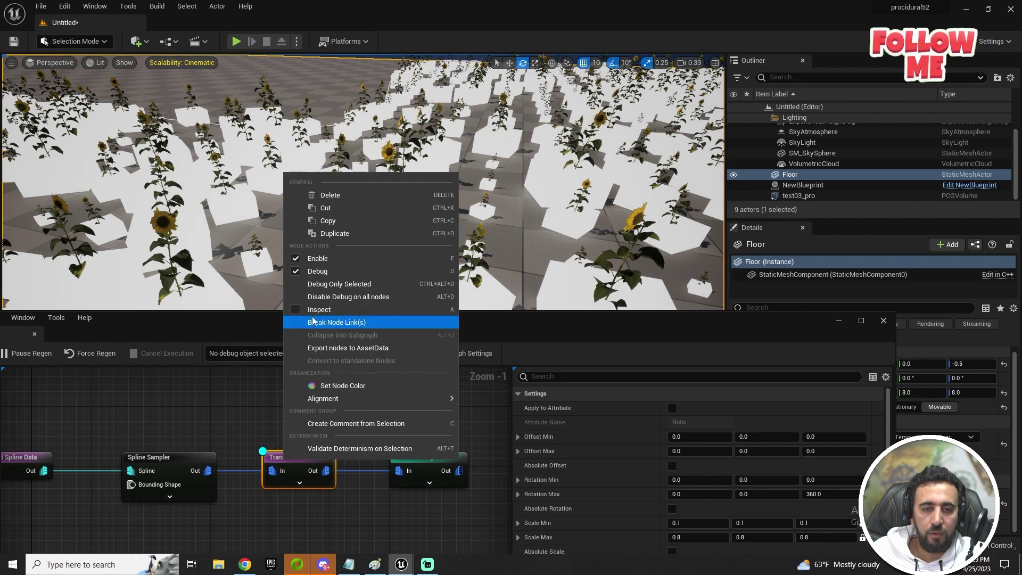
{"action": "left_click", "coordinate": [319, 267]}
{"action": "key", "text": "w"}
{"action": "mouse_move", "coordinate": [320, 273]}
{"action": "right_mouse_down"}
{"action": "mouse_move", "coordinate": [321, 223]}
{"action": "mouse_move", "coordinate": [320, 256]}
{"action": "mouse_move", "coordinate": [346, 243]}
{"action": "mouse_move", "coordinate": [317, 264]}
{"action": "mouse_move", "coordinate": [318, 253]}
{"action": "mouse_move", "coordinate": [320, 274]}
{"action": "right_mouse_up"}
{"action": "key", "text": "s"}
{"action": "key", "text": "w"}
Set the Transform Points node's Scale Min to 0.5 and Scale Max to 2.0, and check the sunflower field up close.
{"action": "left_click_drag", "start_coordinate": [449, 328], "coordinate": [571, 228]}
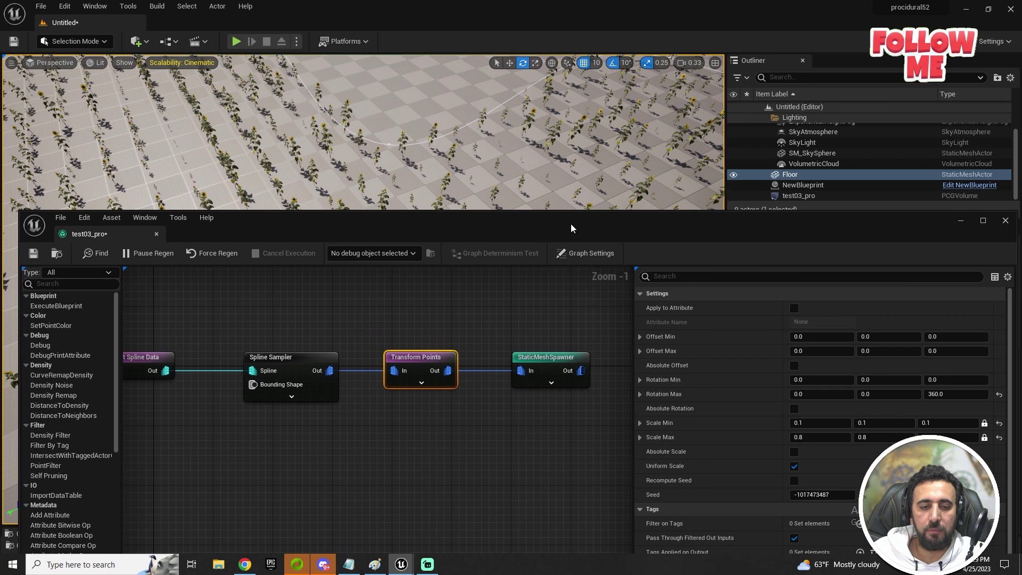
{"action": "left_click", "coordinate": [290, 363]}
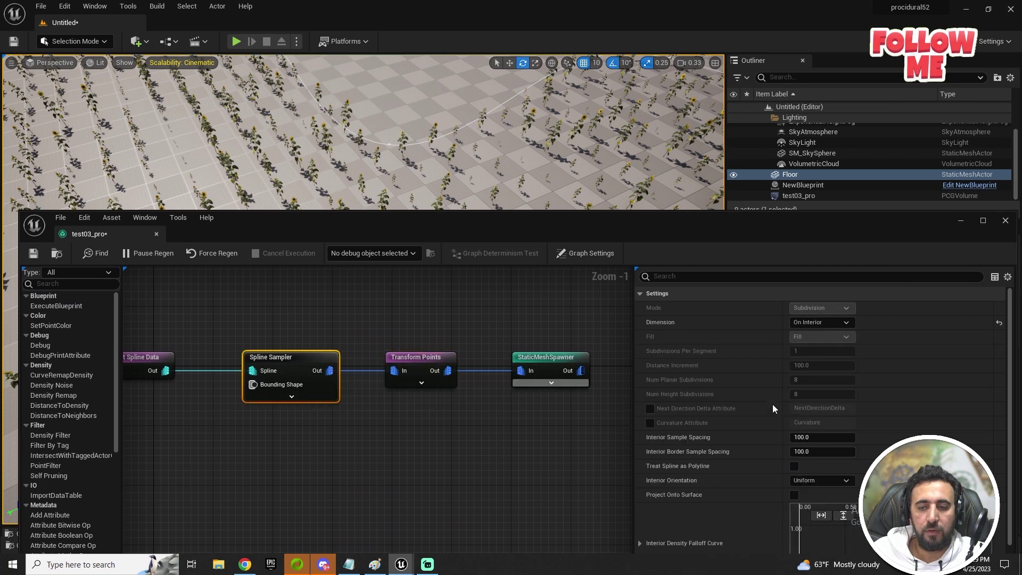
{"action": "left_click", "coordinate": [422, 364]}
{"action": "left_click", "coordinate": [822, 423]}
{"action": "type", "text": "0."}
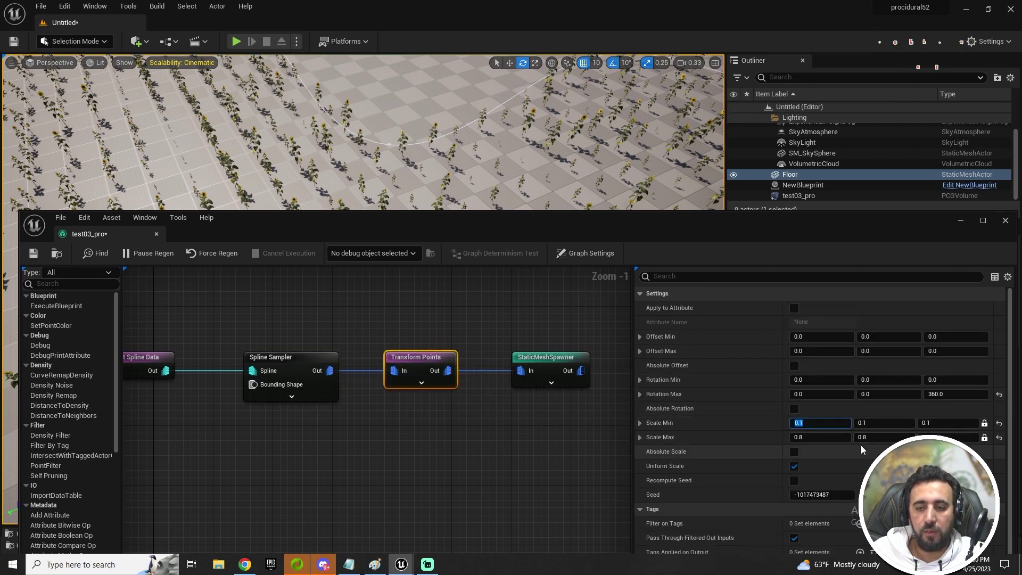
{"action": "type", "text": "5"}
{"action": "key", "text": "Return"}
{"action": "key", "text": "Tab"}
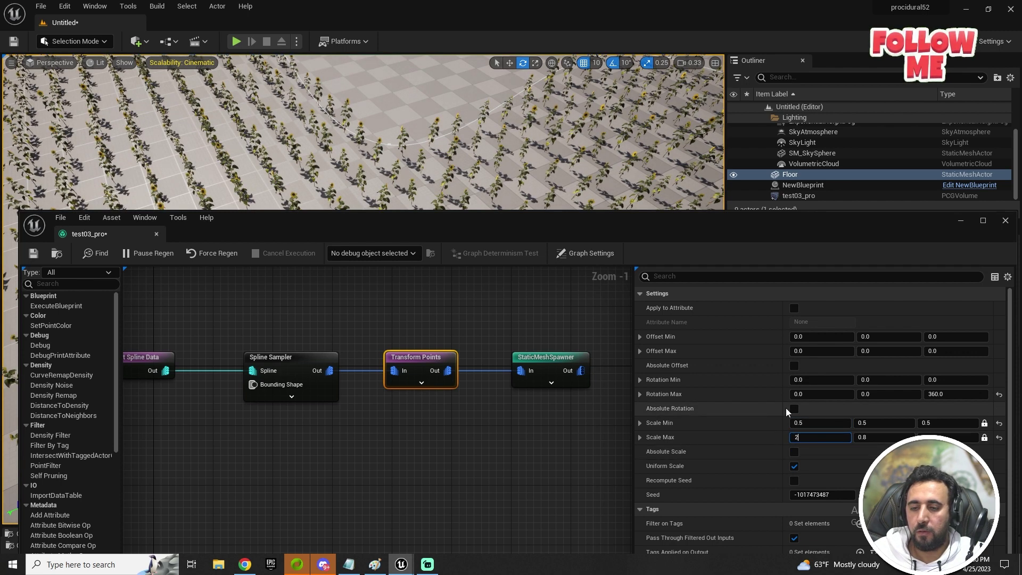
{"action": "type", "text": "2"}
{"action": "key", "text": "Return"}
{"action": "left_click_drag", "start_coordinate": [388, 233], "coordinate": [170, 438]}
{"action": "right_click_drag", "start_coordinate": [303, 269], "coordinate": [304, 208]}
{"action": "key", "text": "w"}
{"action": "right_click_drag", "start_coordinate": [419, 349], "coordinate": [420, 349]}
{"action": "left_click_drag", "start_coordinate": [383, 436], "coordinate": [715, 154]}
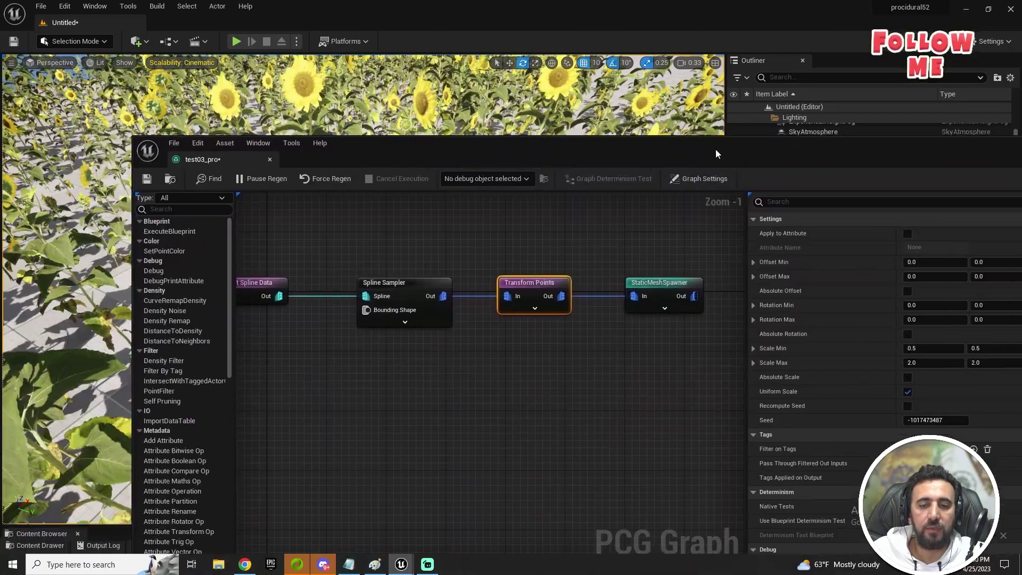
Try Interior Sample Spacing values of 50 and 200 on the Spline Sampler node and compare the sunflower density.
{"action": "left_click", "coordinate": [399, 397]}
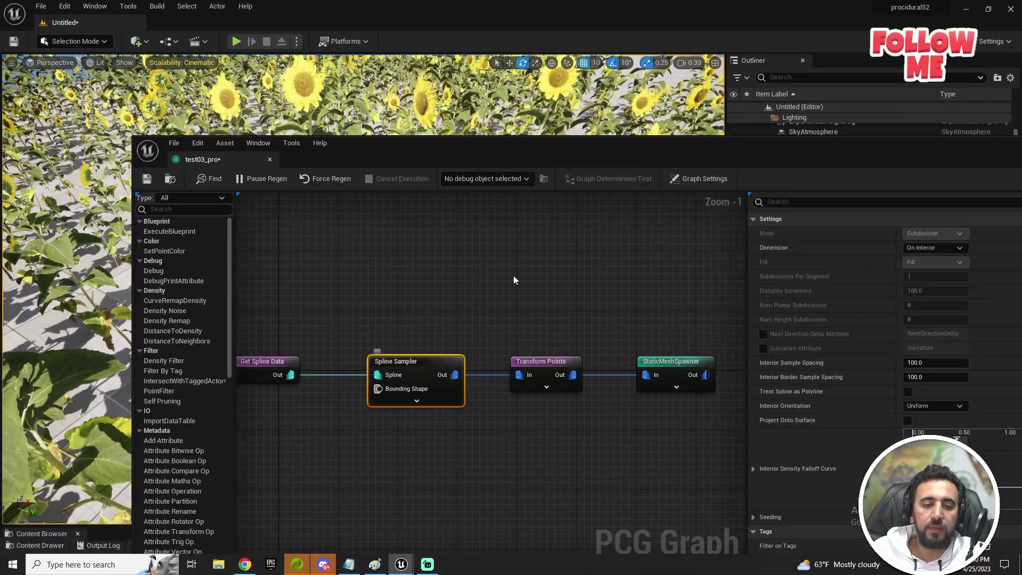
{"action": "left_click_drag", "start_coordinate": [656, 151], "coordinate": [568, 263]}
{"action": "right_click_drag", "start_coordinate": [519, 372], "coordinate": [481, 291]}
{"action": "scroll", "coordinate": [490, 329], "scroll_direction": "down", "scroll_amount": 1}
{"action": "scroll", "coordinate": [491, 330], "scroll_direction": "down", "scroll_amount": 1}
{"action": "left_click_drag", "start_coordinate": [589, 253], "coordinate": [538, 348]}
{"action": "right_click_drag", "start_coordinate": [532, 267], "coordinate": [511, 261]}
{"action": "right_click_drag", "start_coordinate": [553, 291], "coordinate": [635, 281]}
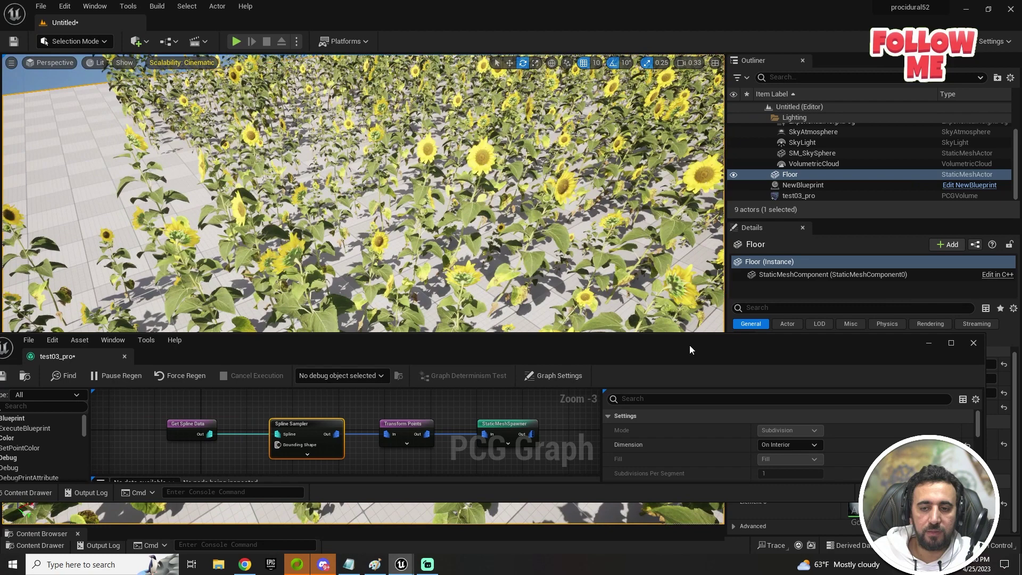
{"action": "left_click_drag", "start_coordinate": [690, 335], "coordinate": [682, 237]}
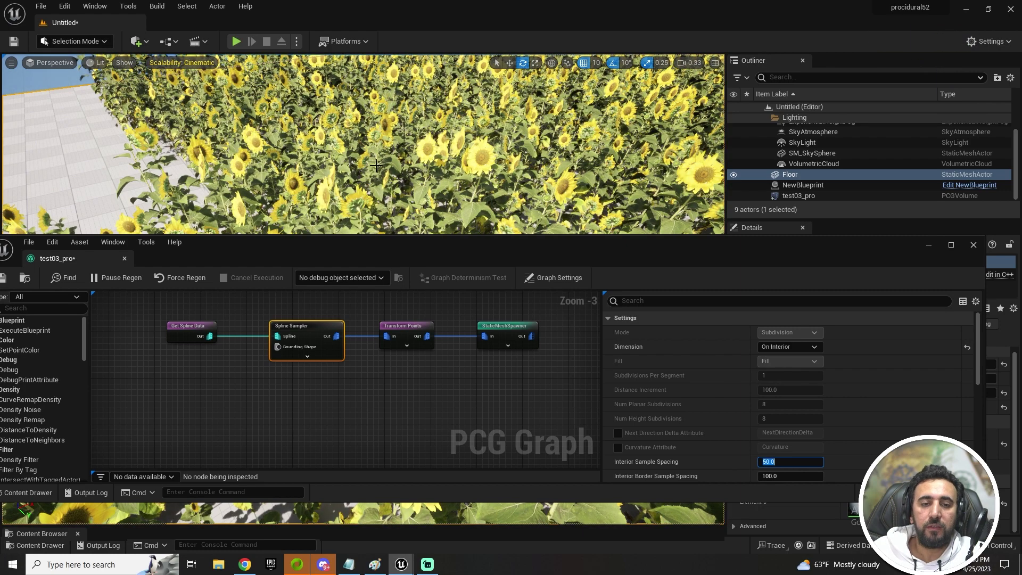
{"action": "key", "text": "Return"}
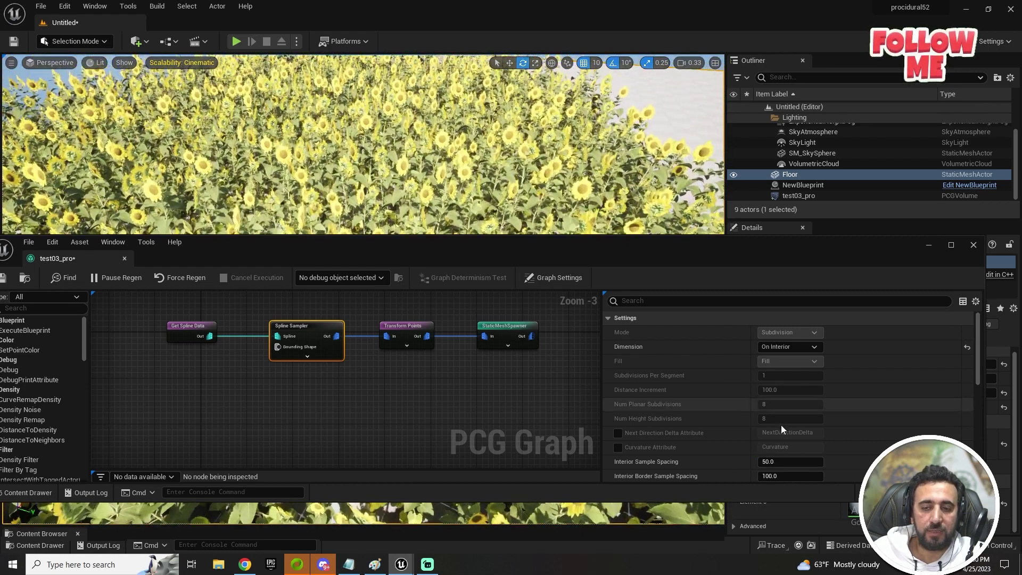
{"action": "type", "text": "200"}
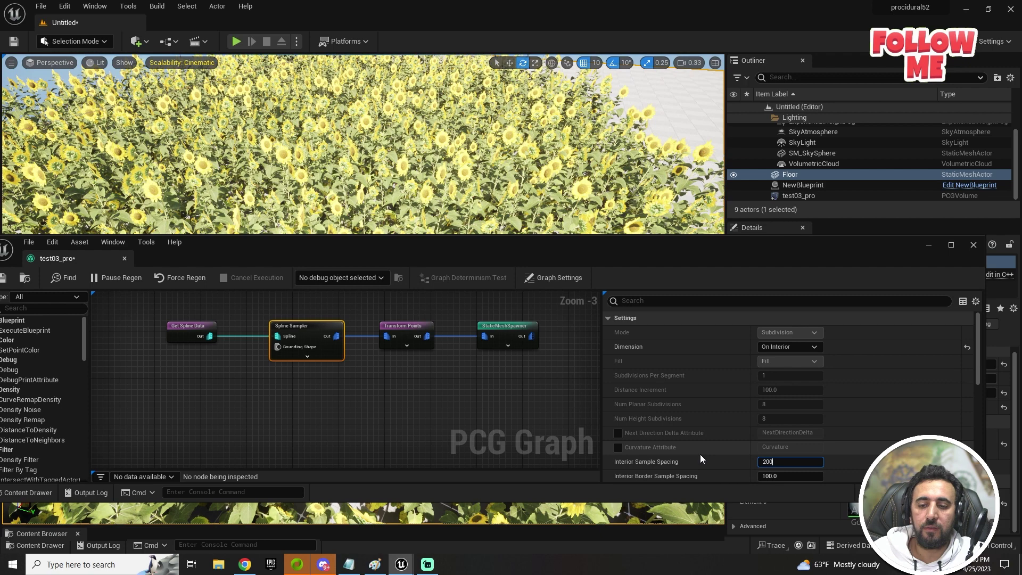
{"action": "key", "text": "Return"}
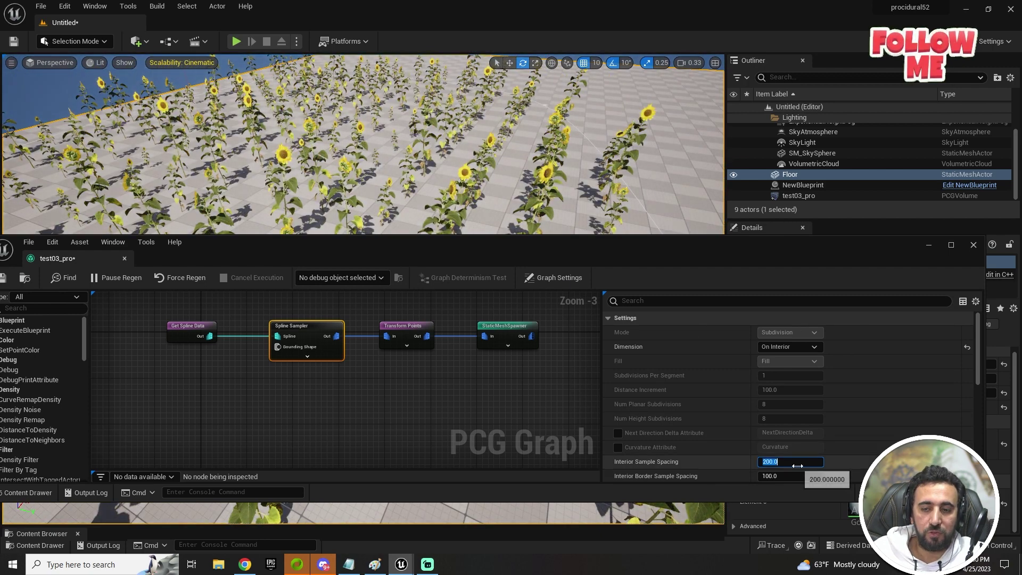
Set the Spline Sampler's Interior Sample Spacing to 80 and check the sunflower field up close.
{"action": "type", "text": "80"}
{"action": "key", "text": "Return"}
{"action": "right_click_drag", "start_coordinate": [458, 160], "coordinate": [457, 235]}
{"action": "left_click_drag", "start_coordinate": [457, 233], "coordinate": [340, 395]}
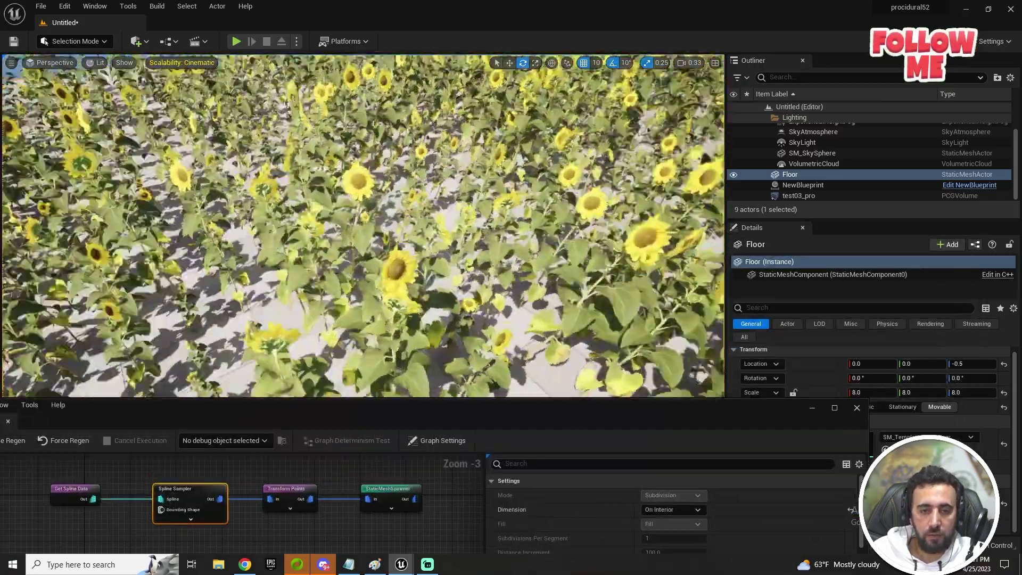
{"action": "mouse_move", "coordinate": [362, 225]}
{"action": "right_mouse_down"}
{"action": "mouse_move", "coordinate": [362, 139]}
{"action": "mouse_move", "coordinate": [362, 223]}
{"action": "right_mouse_up"}
Add a second mesh entry to the StaticMeshSpawner node and expand its Descriptor.
{"action": "left_click_drag", "start_coordinate": [423, 412], "coordinate": [615, 162]}
{"action": "left_click_drag", "start_coordinate": [433, 157], "coordinate": [333, 169]}
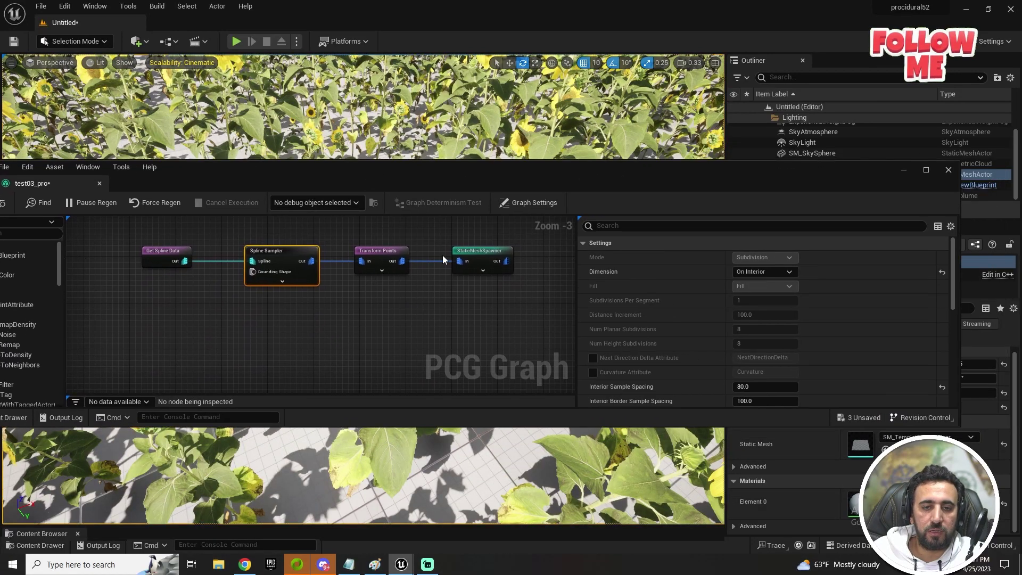
{"action": "left_click", "coordinate": [467, 251]}
{"action": "scroll", "coordinate": [918, 345], "scroll_direction": "down", "scroll_amount": 5}
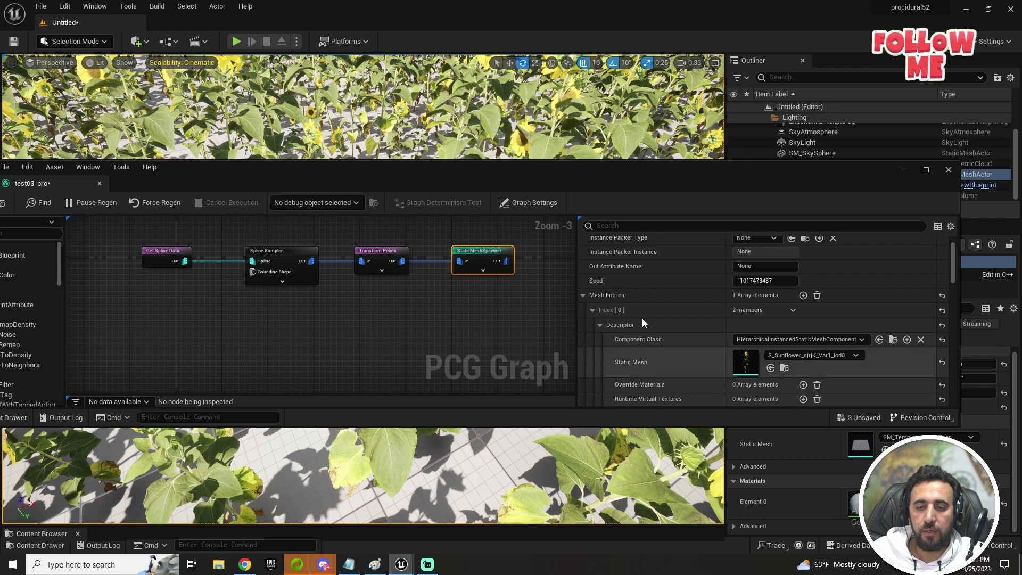
{"action": "left_click", "coordinate": [599, 325]}
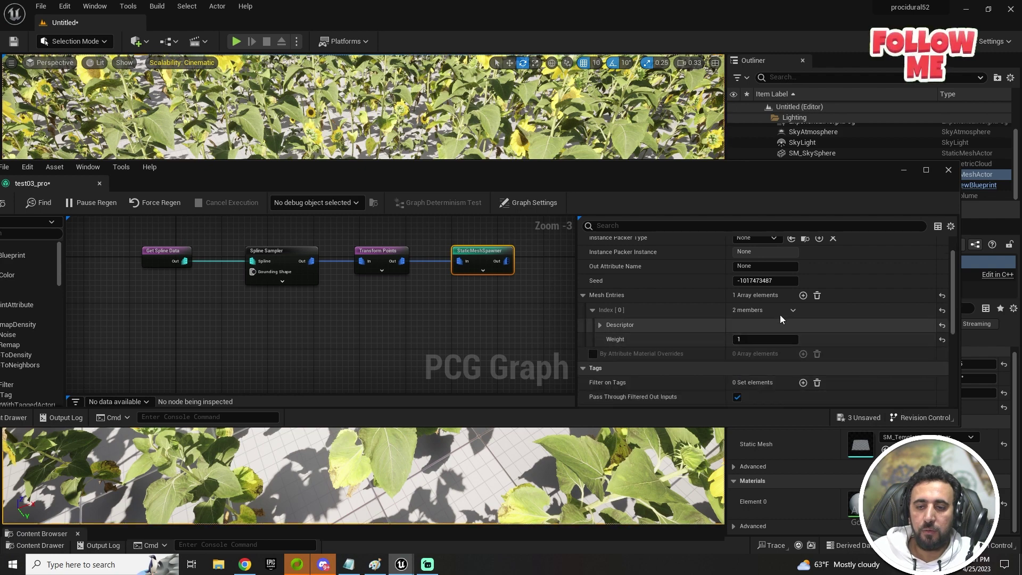
{"action": "left_click", "coordinate": [801, 298]}
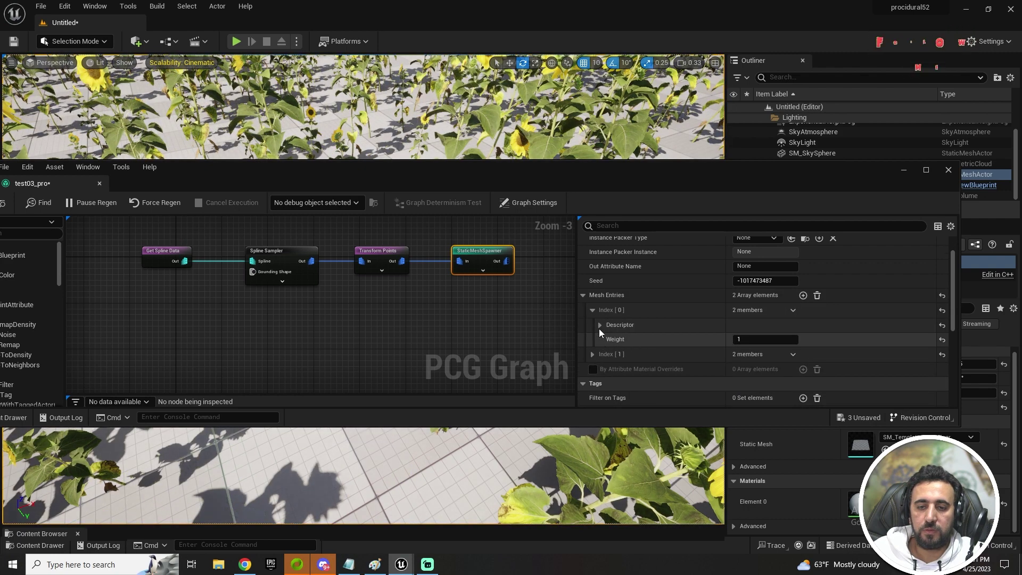
{"action": "left_click", "coordinate": [592, 309]}
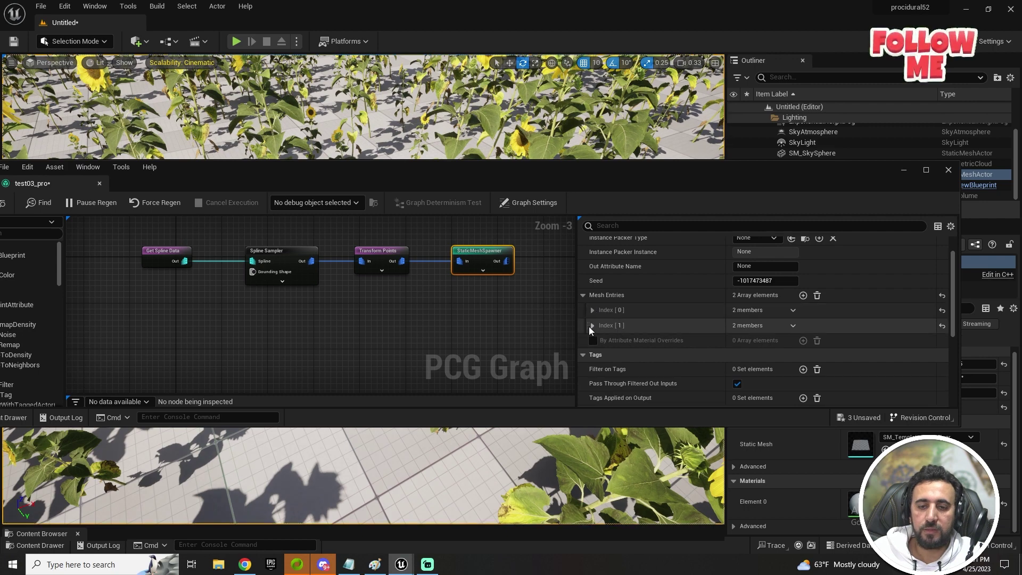
{"action": "left_click", "coordinate": [591, 326]}
{"action": "left_click", "coordinate": [600, 340]}
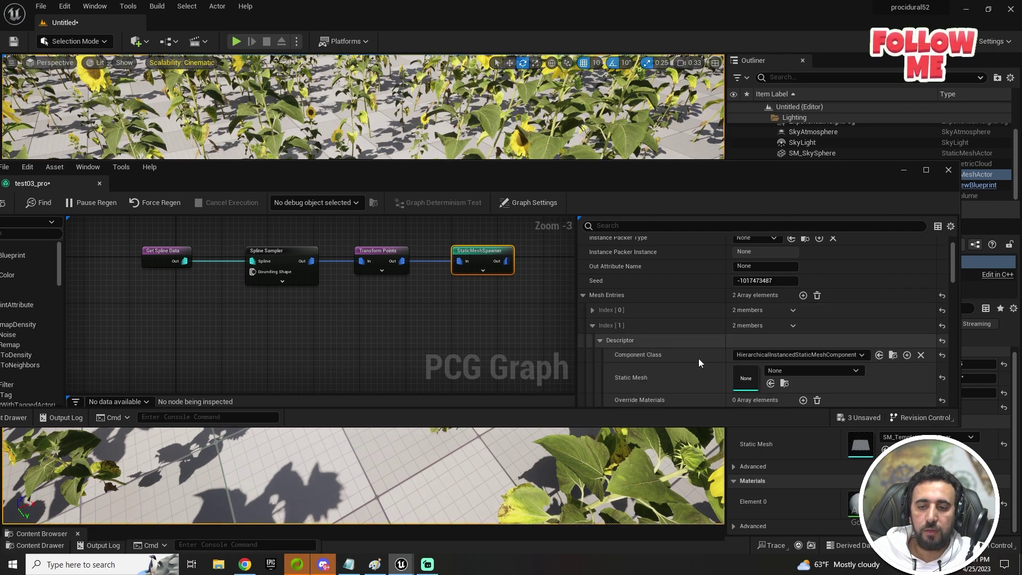
Assign S_Periwinkle_tfclbger_Var1_lod0 from the Periwinkle_tfclbger folder as the second entry's static mesh and check the mixed field.
{"action": "key", "text": "ctrl+space"}
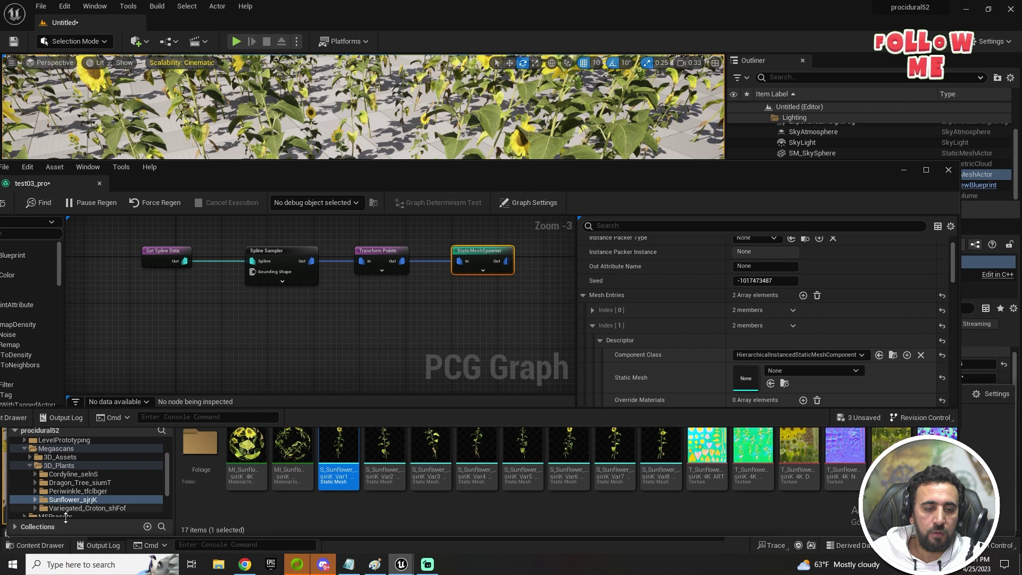
{"action": "left_click", "coordinate": [65, 494]}
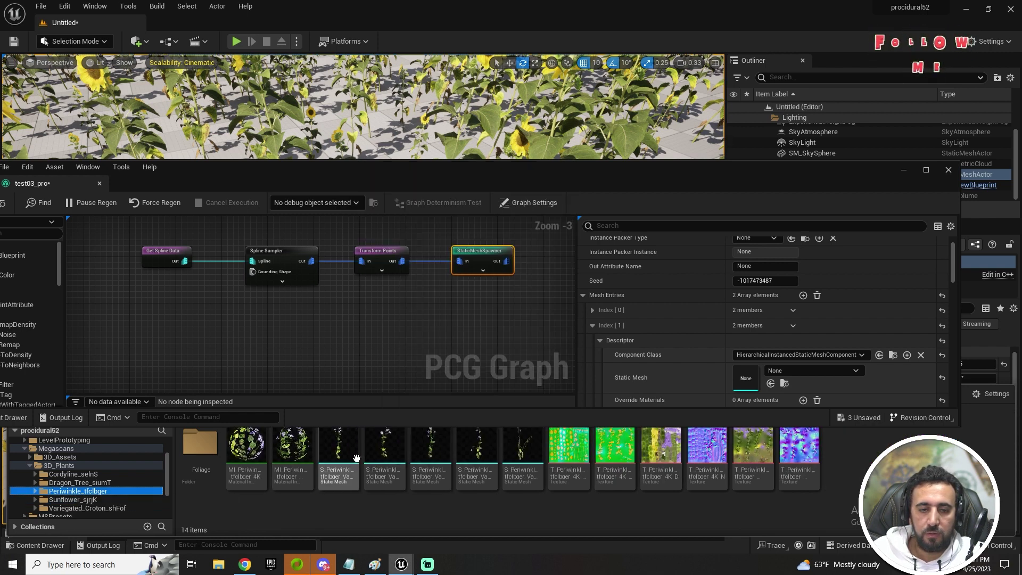
{"action": "left_click_drag", "start_coordinate": [338, 449], "coordinate": [748, 372]}
{"action": "left_click_drag", "start_coordinate": [612, 174], "coordinate": [444, 490]}
{"action": "right_click_drag", "start_coordinate": [363, 264], "coordinate": [372, 298]}
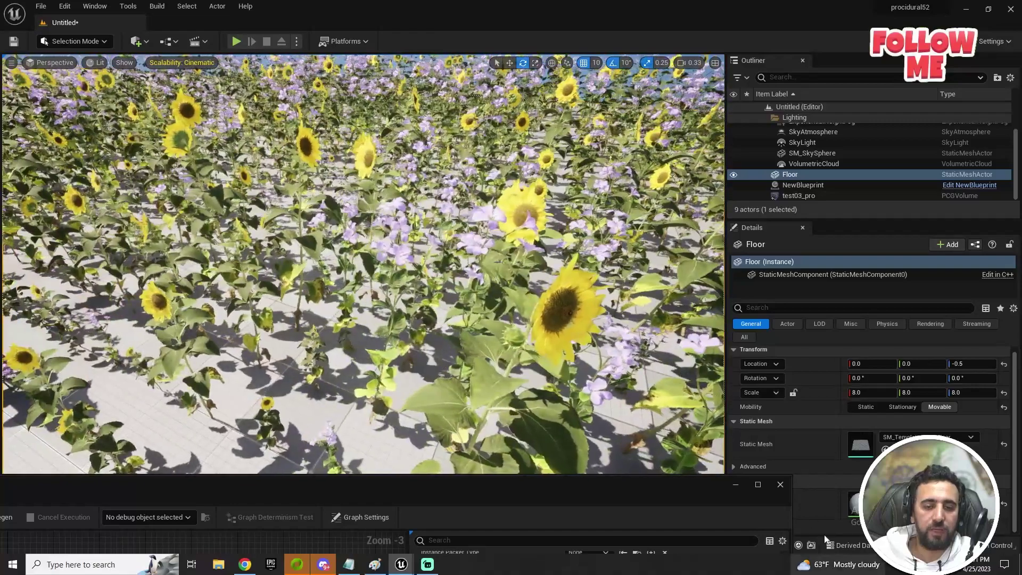
Delete the periwinkle mesh entry, Index 1, from the StaticMeshSpawner node.
{"action": "left_click_drag", "start_coordinate": [687, 484], "coordinate": [869, 179]}
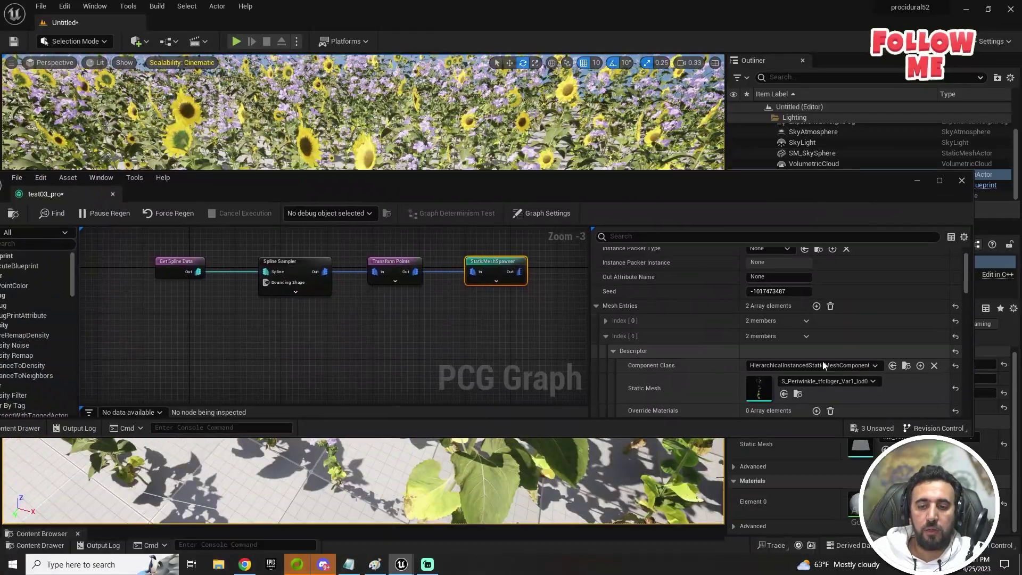
{"action": "left_click", "coordinate": [615, 334]}
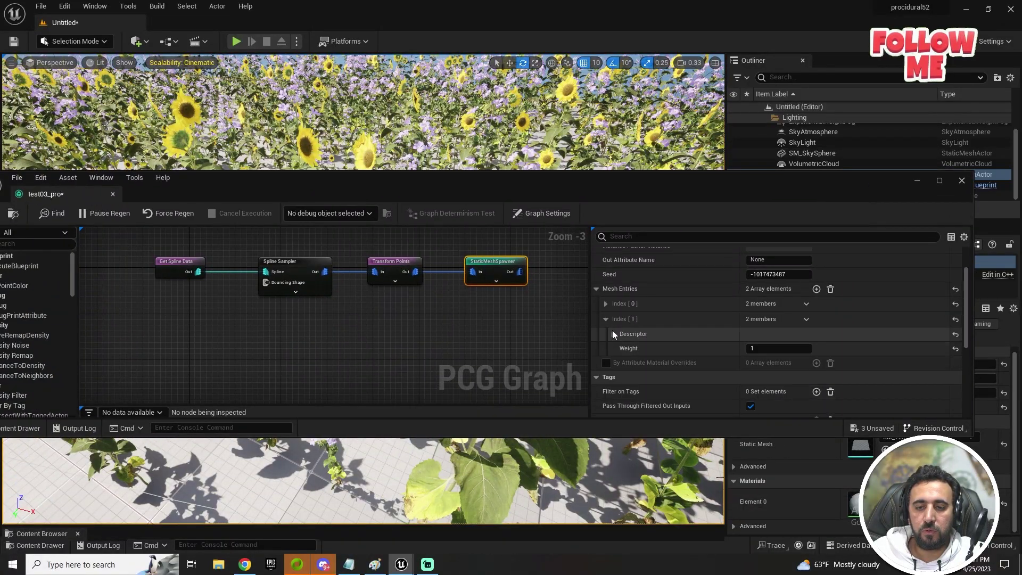
{"action": "left_click", "coordinate": [606, 319]}
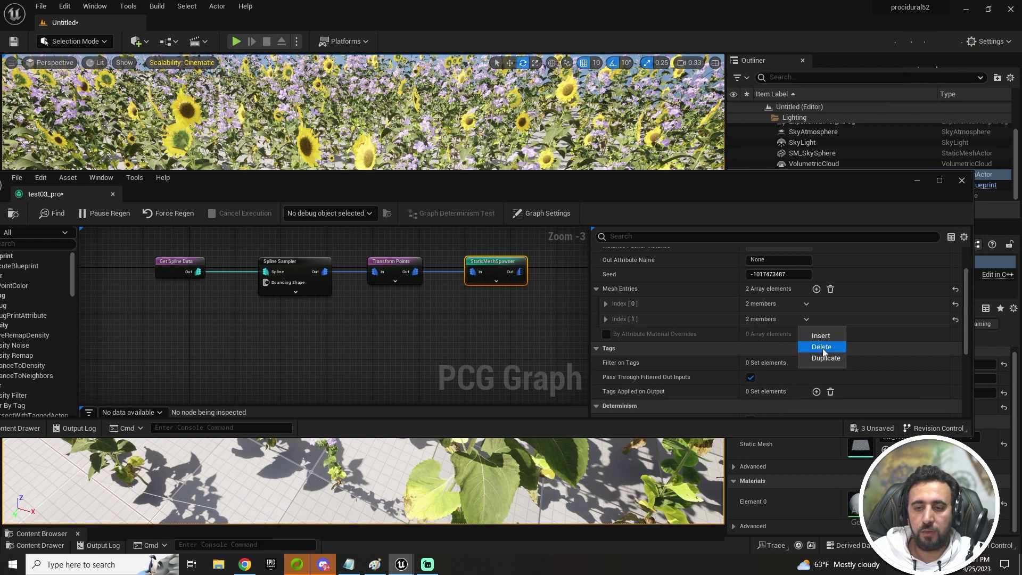
{"action": "left_click", "coordinate": [821, 346]}
Duplicate the Spline Sampler, Transform Points and StaticMeshSpawner chain below the original and connect Get Spline Data to the duplicated Spline Sampler.
{"action": "left_click_drag", "start_coordinate": [586, 176], "coordinate": [687, 226]}
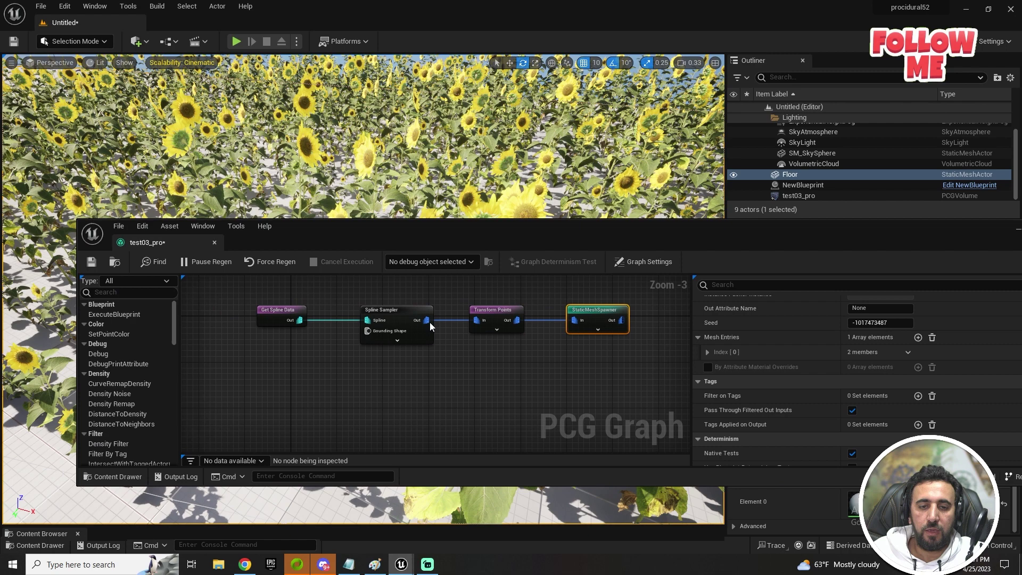
{"action": "right_click_drag", "start_coordinate": [469, 374], "coordinate": [500, 384]}
{"action": "left_click_drag", "start_coordinate": [603, 304], "coordinate": [319, 356]}
{"action": "key", "text": "ctrl+d"}
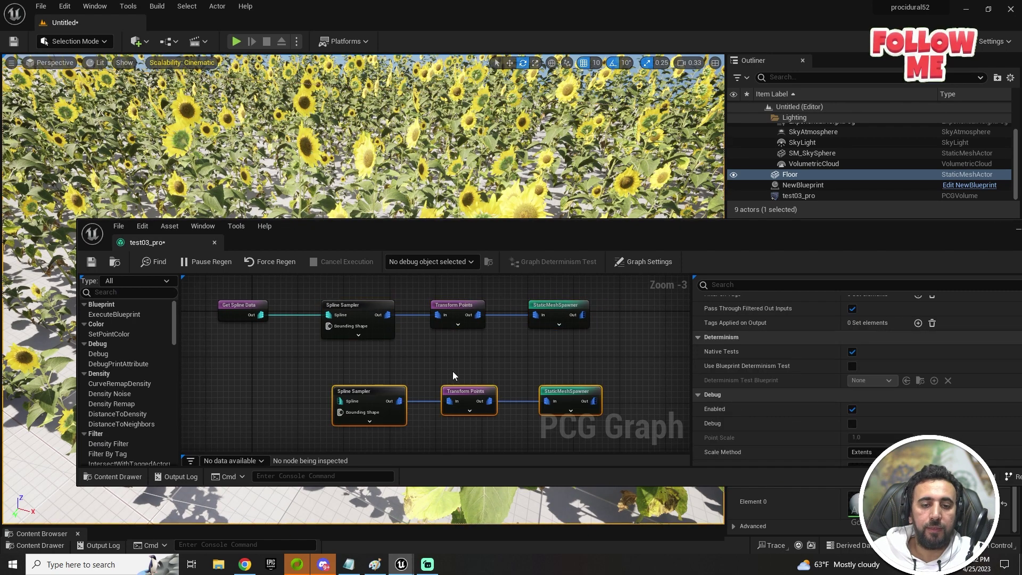
{"action": "left_click", "coordinate": [395, 363]}
{"action": "left_click_drag", "start_coordinate": [261, 314], "coordinate": [309, 370]}
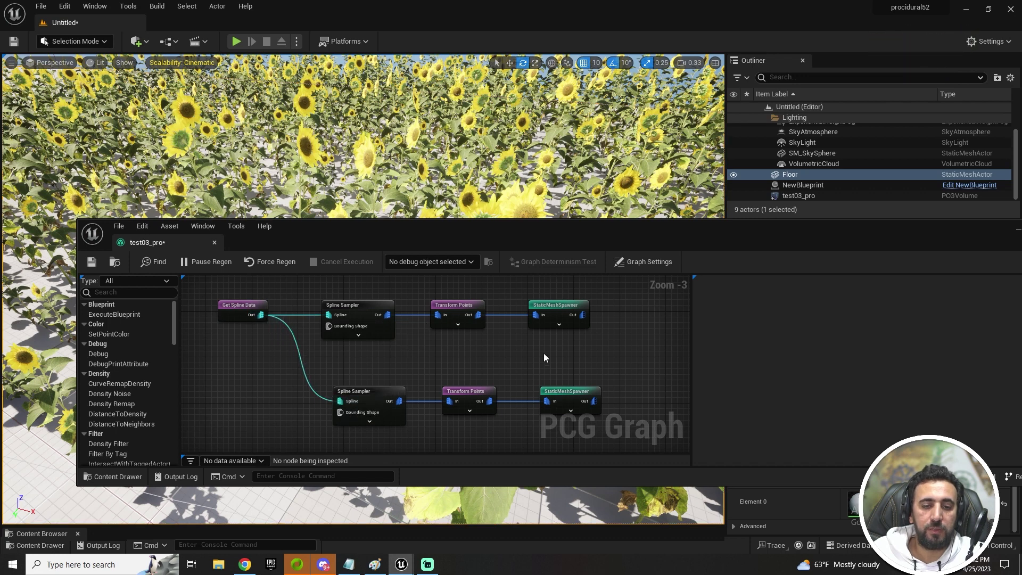
Replace the static mesh in the duplicated StaticMeshSpawner's mesh entry with S_Periwinkle_tfclbger_Var1_lod0.
{"action": "right_click_drag", "start_coordinate": [572, 367], "coordinate": [554, 363]}
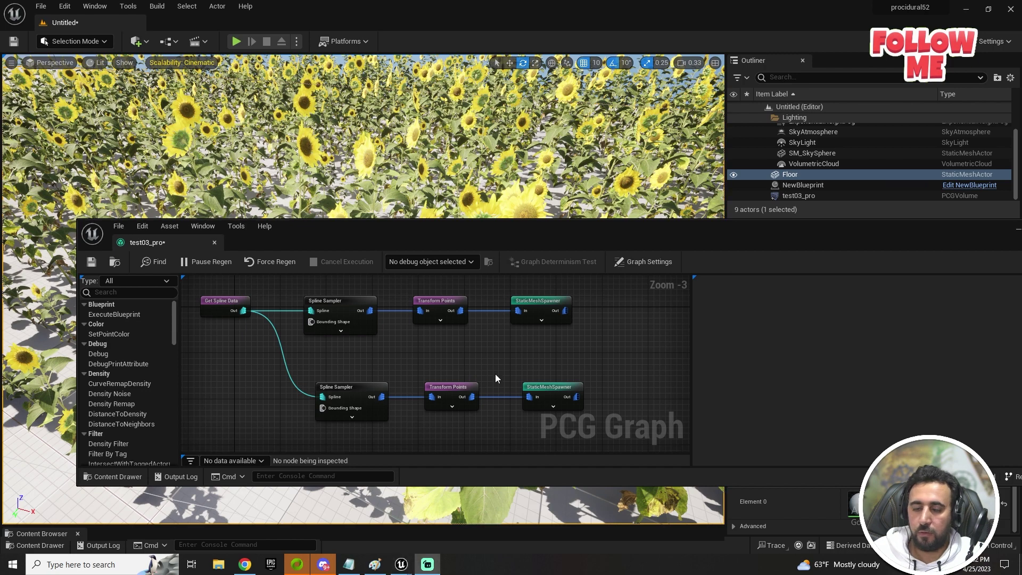
{"action": "right_click_drag", "start_coordinate": [527, 356], "coordinate": [504, 342]}
{"action": "left_click", "coordinate": [534, 376]}
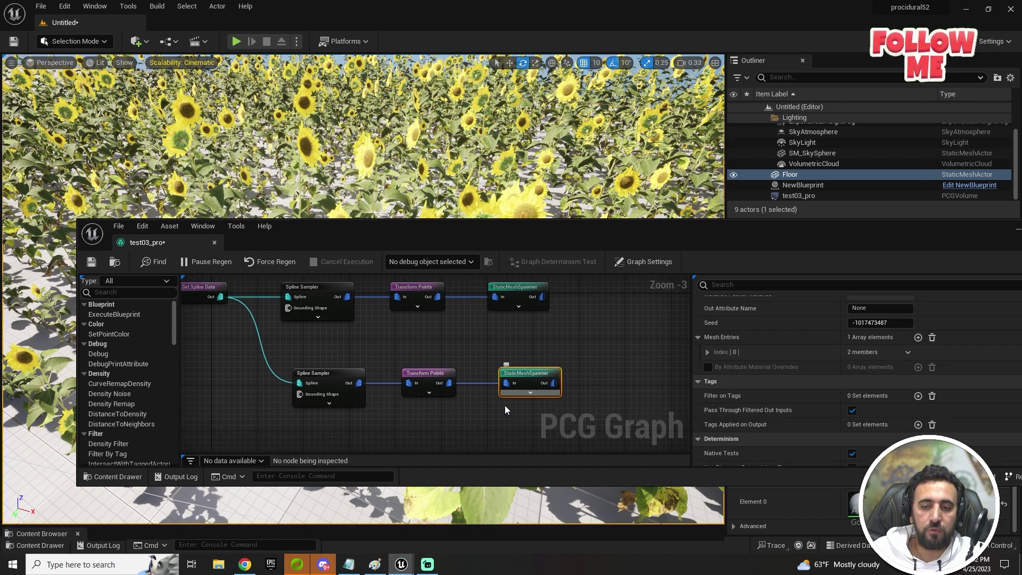
{"action": "key", "text": "ctrl+space"}
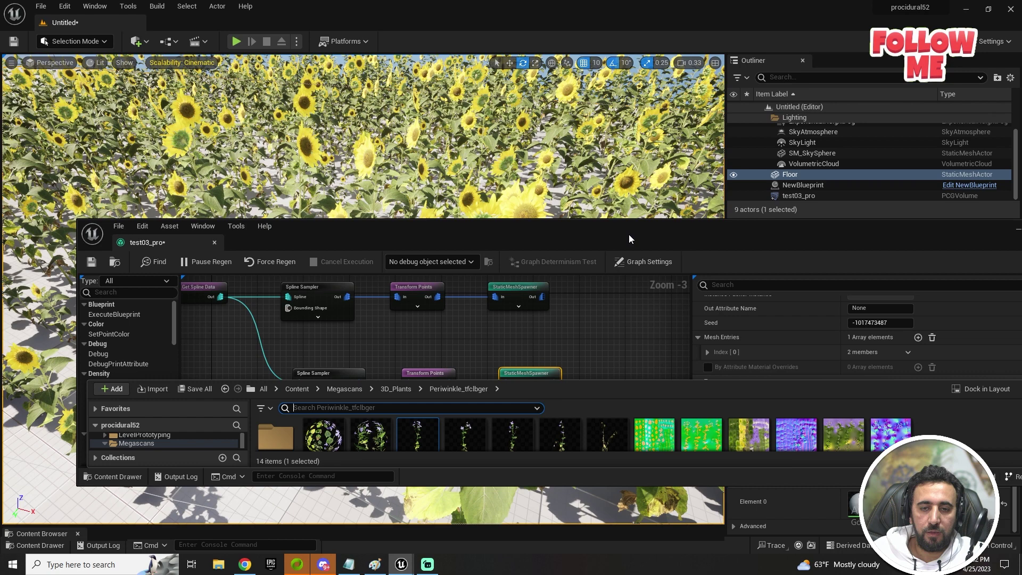
{"action": "left_click_drag", "start_coordinate": [628, 238], "coordinate": [575, 179]}
{"action": "scroll", "coordinate": [977, 284], "scroll_direction": "down", "scroll_amount": 5}
{"action": "scroll", "coordinate": [983, 281], "scroll_direction": "up", "scroll_amount": 3}
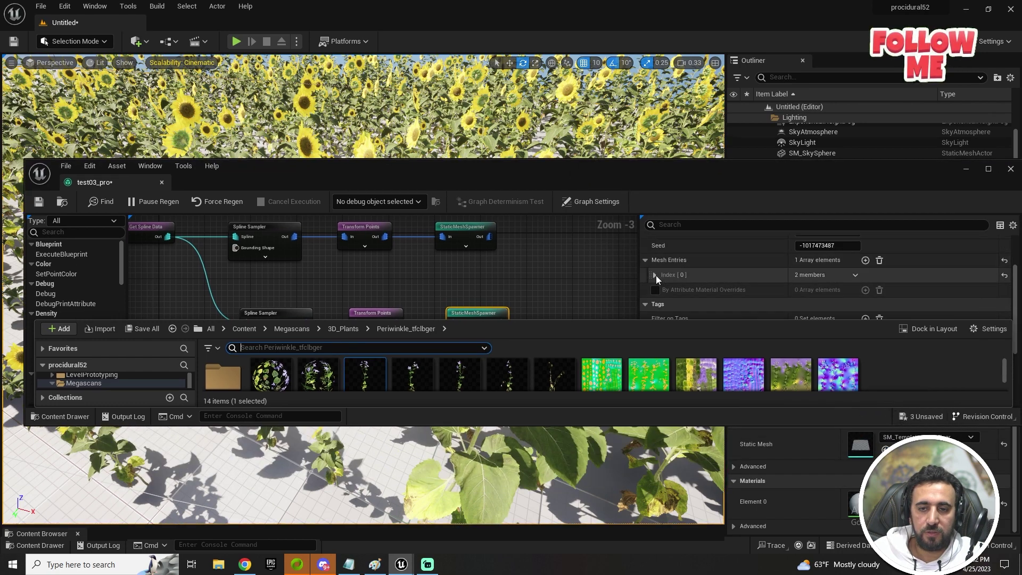
{"action": "left_click", "coordinate": [655, 275]}
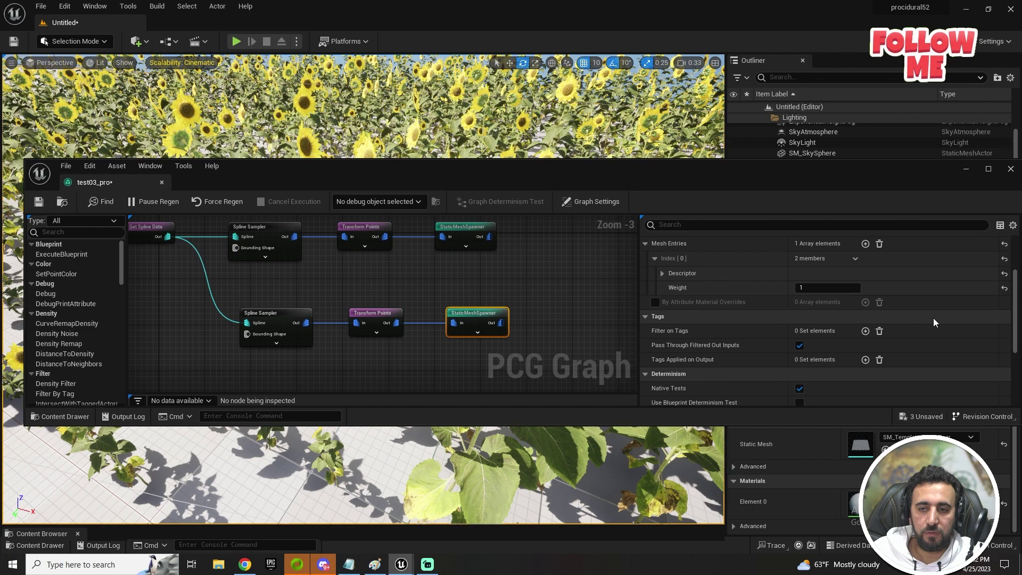
{"action": "scroll", "coordinate": [934, 322], "scroll_direction": "down", "scroll_amount": 1}
{"action": "left_click", "coordinate": [661, 256]}
{"action": "key", "text": "ctrl+space"}
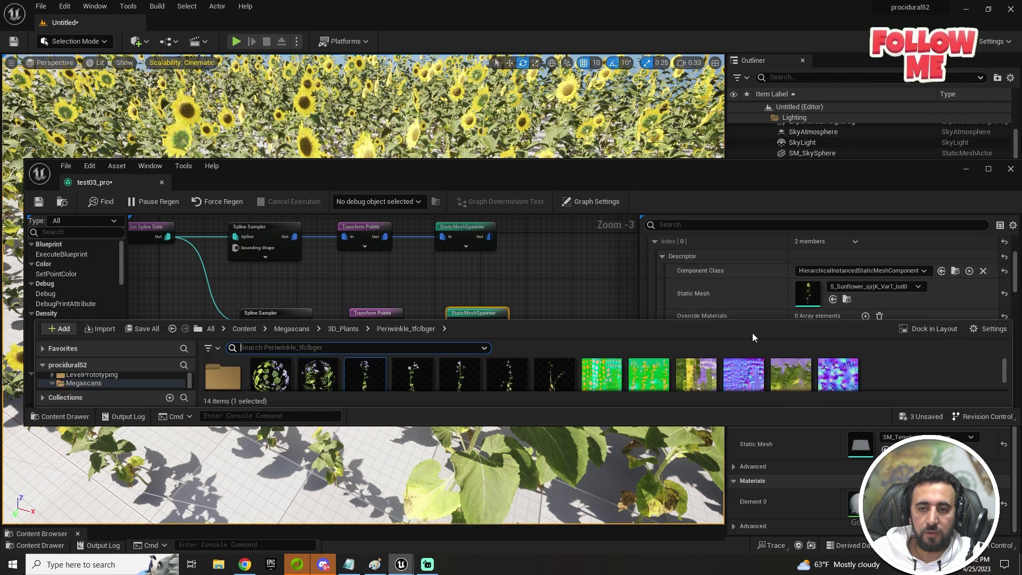
{"action": "left_click_drag", "start_coordinate": [372, 378], "coordinate": [807, 293]}
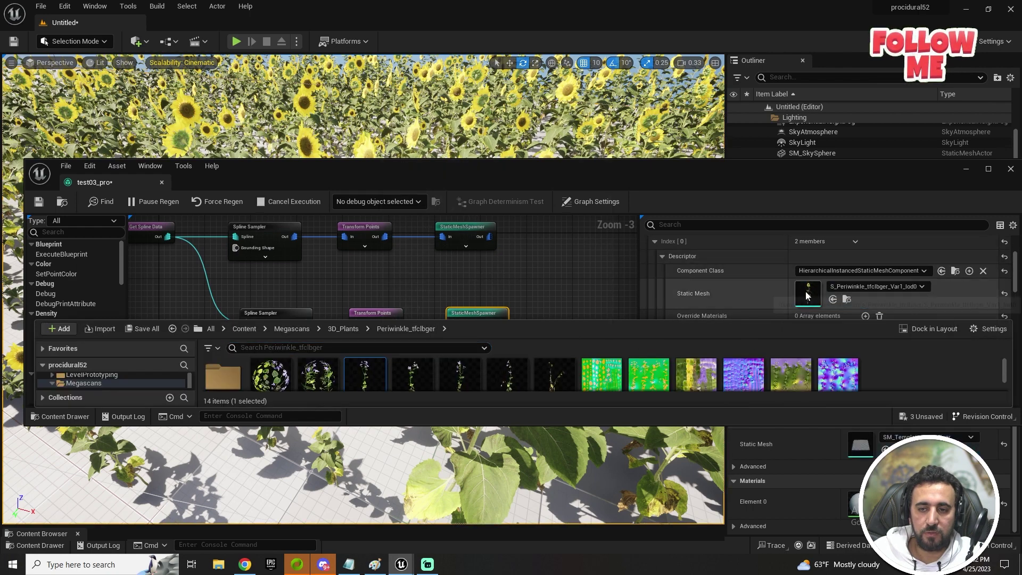
Check the mixed sunflower and periwinkle field and line up the original Transform Points node above its duplicate.
{"action": "left_click_drag", "start_coordinate": [618, 184], "coordinate": [492, 347]}
{"action": "right_click_drag", "start_coordinate": [479, 240], "coordinate": [511, 355]}
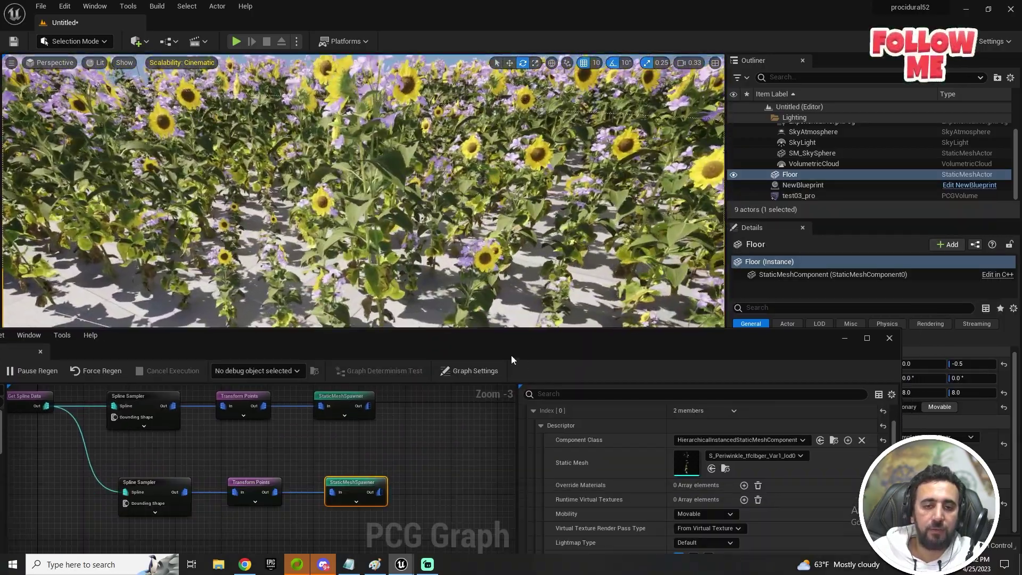
{"action": "left_click", "coordinate": [241, 404]}
{"action": "left_click_drag", "start_coordinate": [242, 395], "coordinate": [251, 403]}
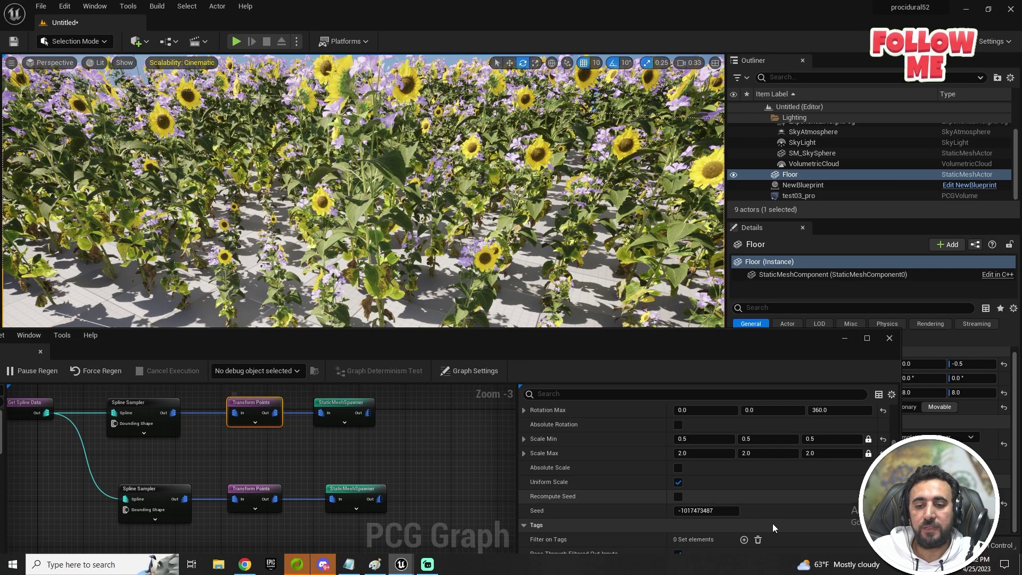
{"action": "right_click_drag", "start_coordinate": [444, 173], "coordinate": [445, 157]}
Set the duplicated Transform Points node's Scale Min to 0.2 and Scale Max to 1.2, and check the periwinkles in the field.
{"action": "left_click", "coordinate": [255, 490]}
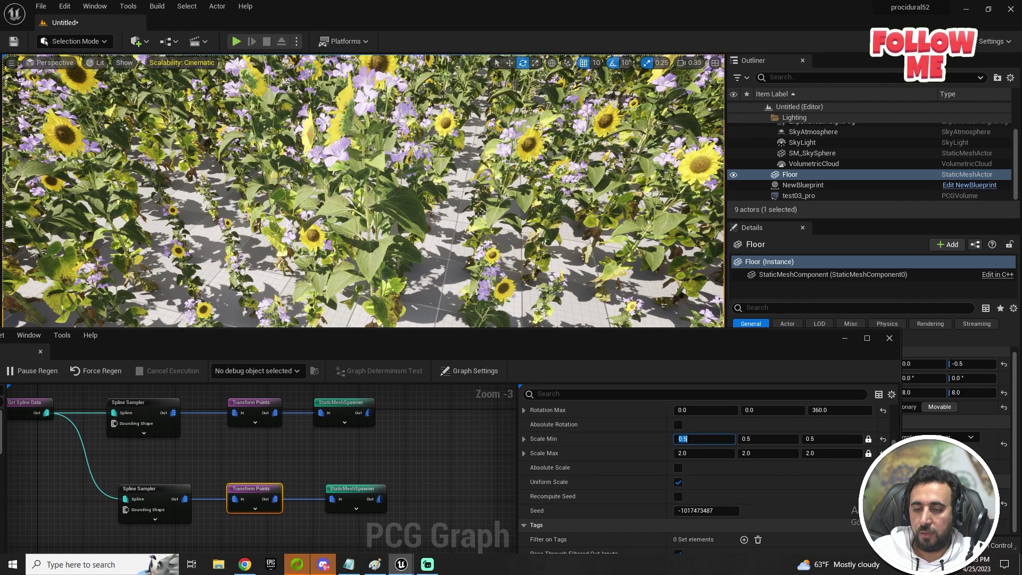
{"action": "type", "text": ".2"}
{"action": "key", "text": "Tab"}
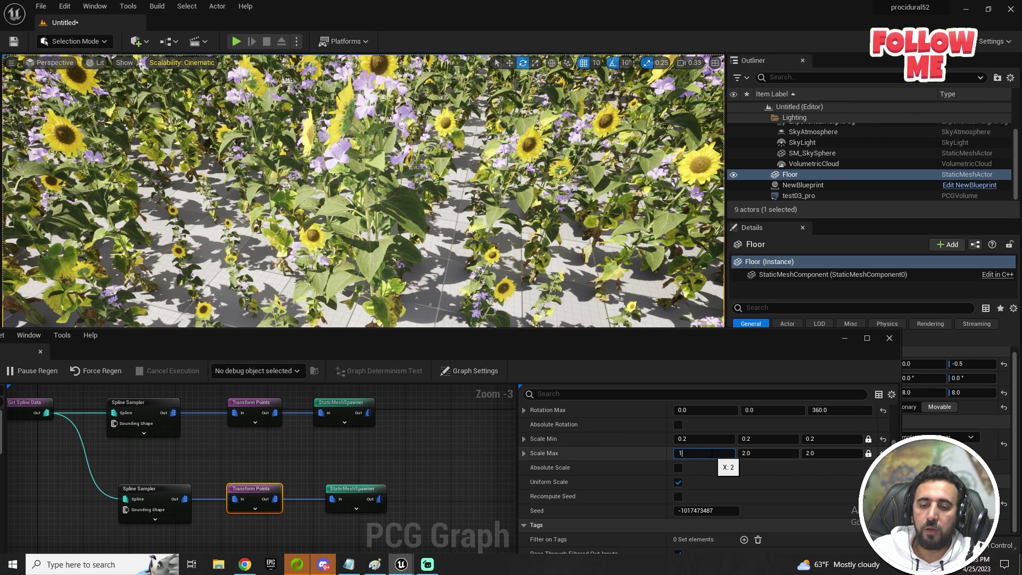
{"action": "key", "text": "Return"}
{"action": "right_click_drag", "start_coordinate": [363, 190], "coordinate": [404, 202]}
{"action": "key", "text": "Up"}
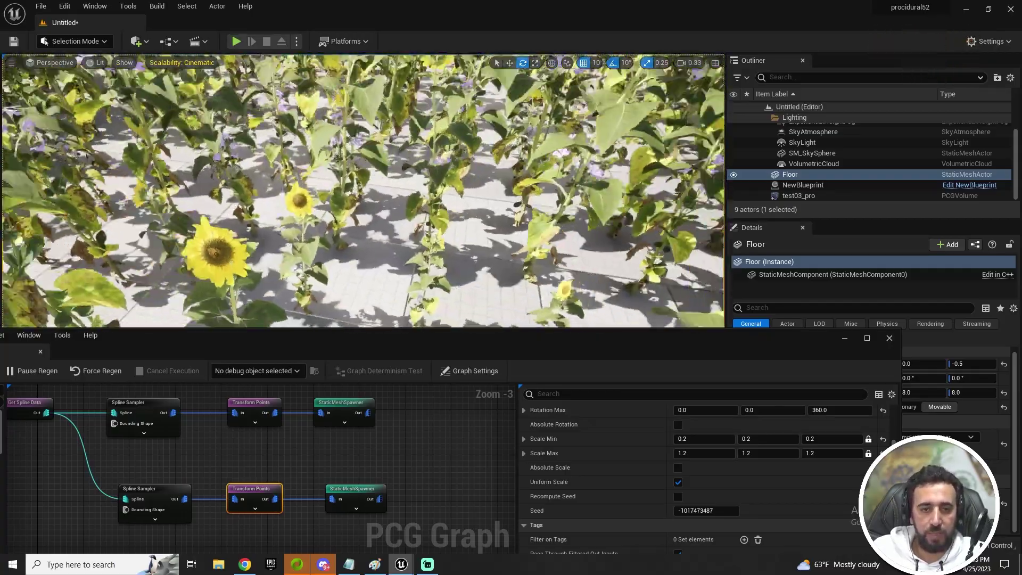
{"action": "mouse_move", "coordinate": [362, 191]}
{"action": "right_mouse_down"}
{"action": "mouse_move", "coordinate": [363, 165]}
{"action": "mouse_move", "coordinate": [363, 200]}
{"action": "right_mouse_up"}
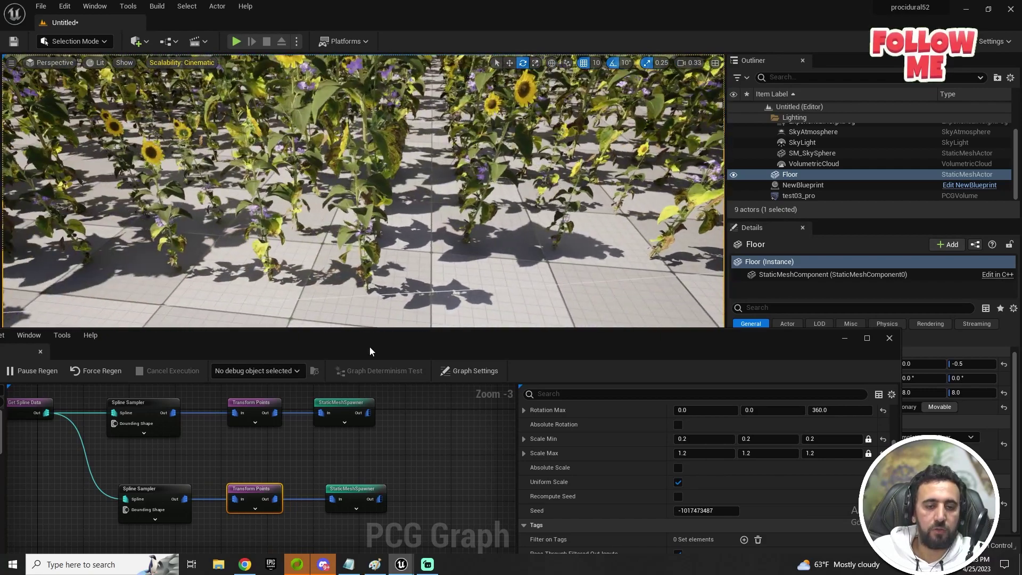
Set the duplicated Spline Sampler's Interior Sample Spacing to 50.
{"action": "left_click_drag", "start_coordinate": [369, 346], "coordinate": [462, 285]}
{"action": "left_click", "coordinate": [247, 429]}
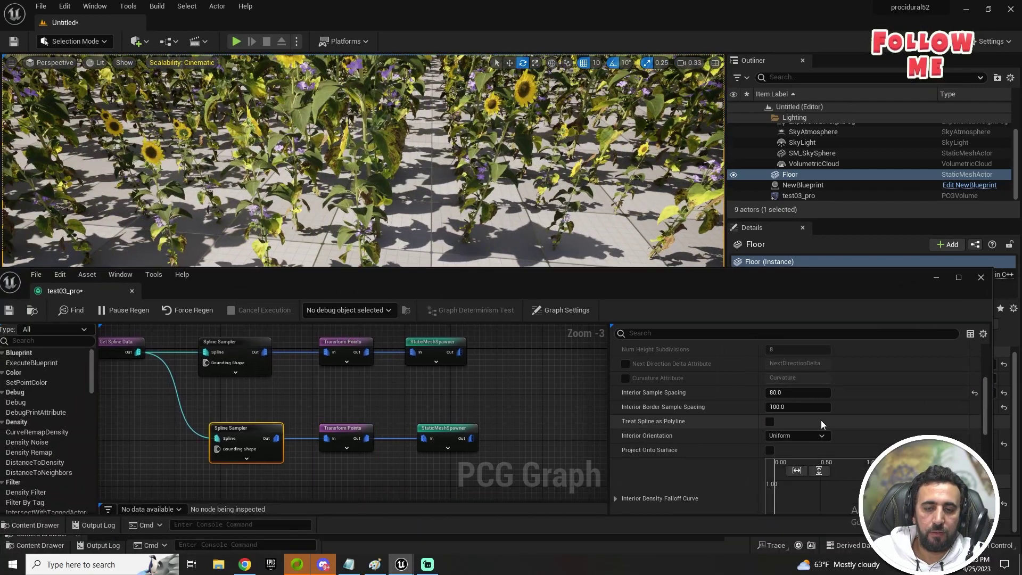
{"action": "scroll", "coordinate": [893, 426], "scroll_direction": "down", "scroll_amount": 2}
{"action": "scroll", "coordinate": [729, 451], "scroll_direction": "down", "scroll_amount": 3}
{"action": "scroll", "coordinate": [729, 450], "scroll_direction": "up", "scroll_amount": 3}
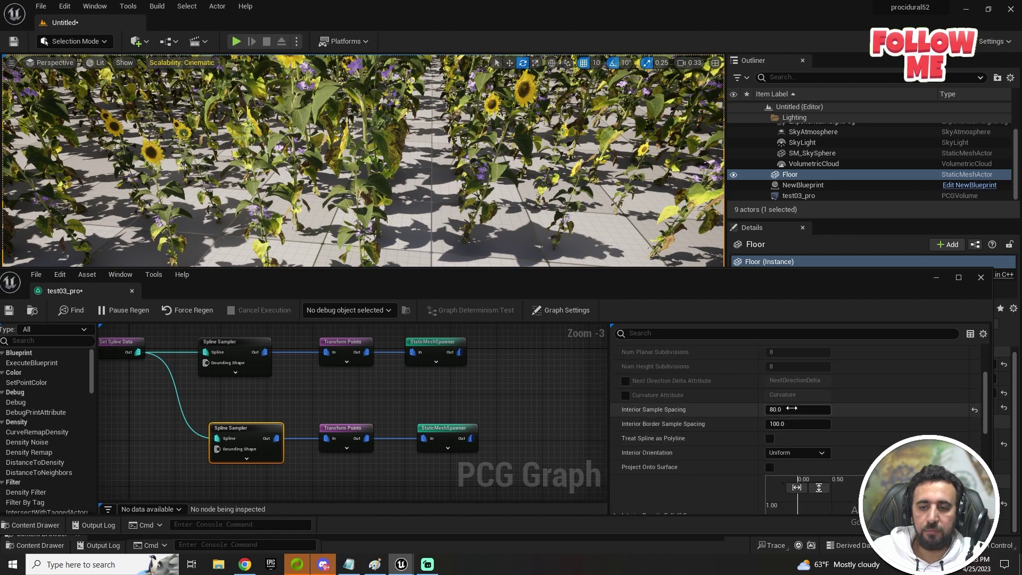
{"action": "left_click", "coordinate": [793, 409]}
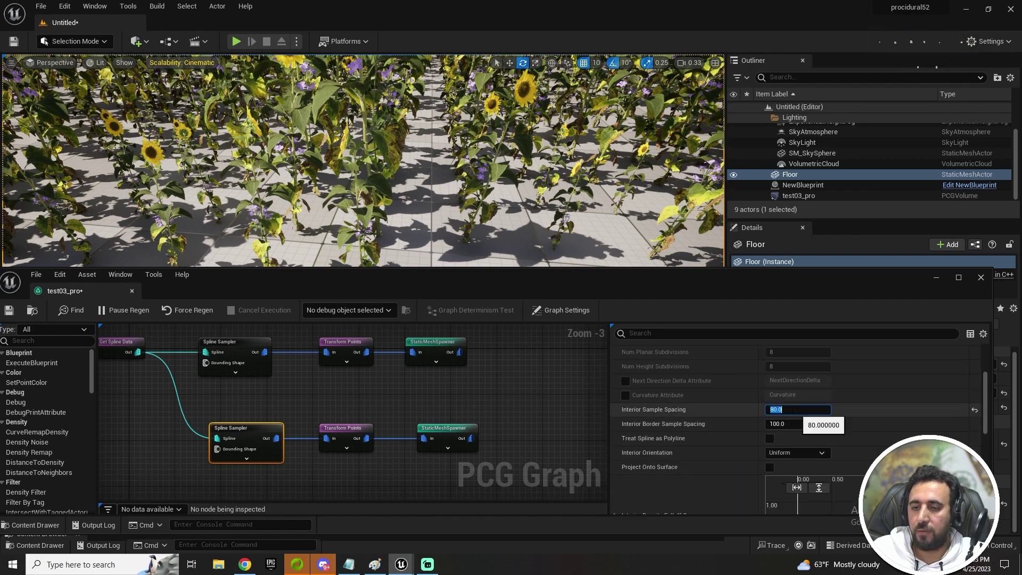
{"action": "key", "text": "Return"}
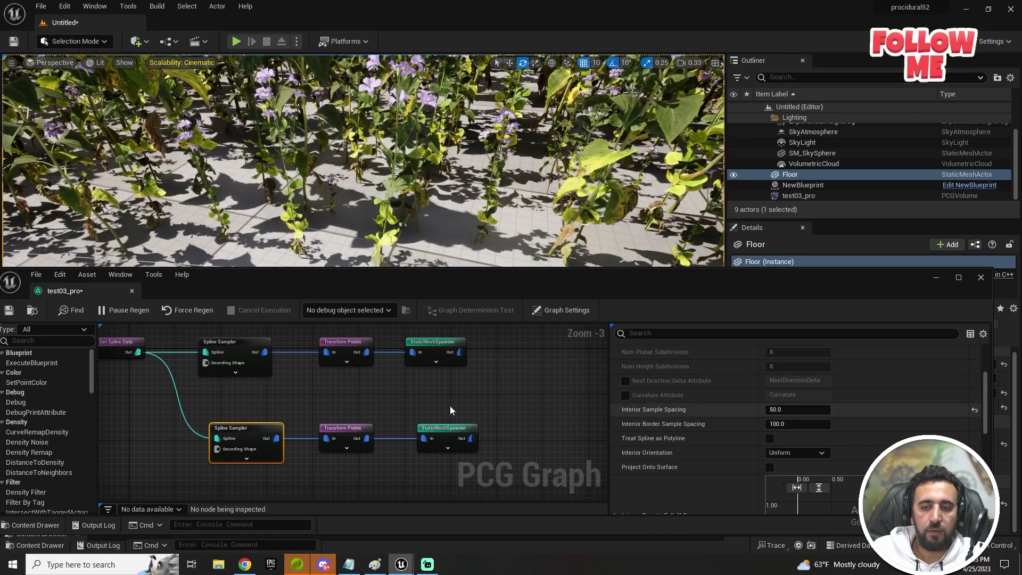
Set the duplicated Spline Sampler's Interior Sample Spacing to 30 and check the periwinkle density.
{"action": "left_click", "coordinate": [788, 409]}
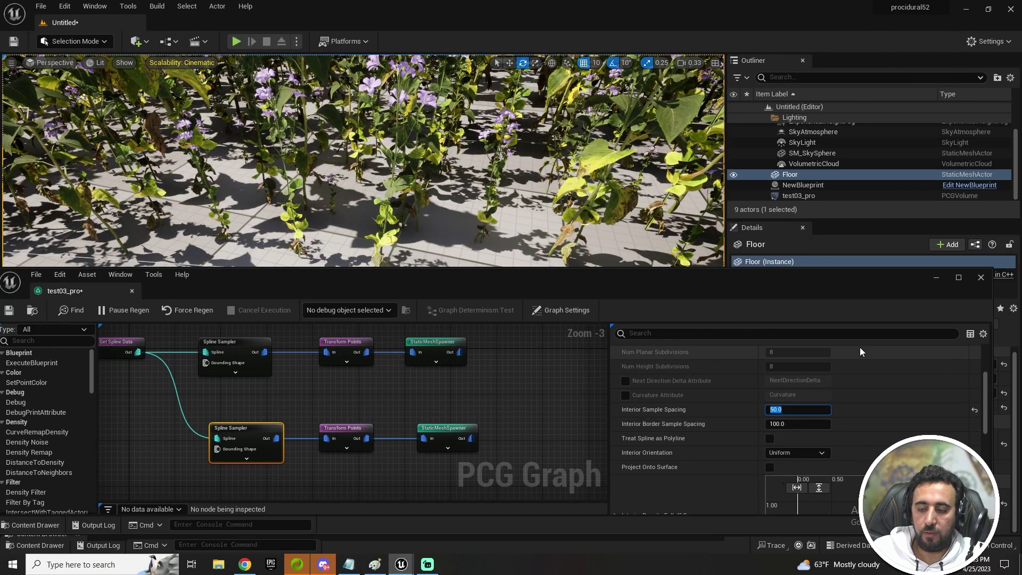
{"action": "type", "text": "30"}
{"action": "key", "text": "Return"}
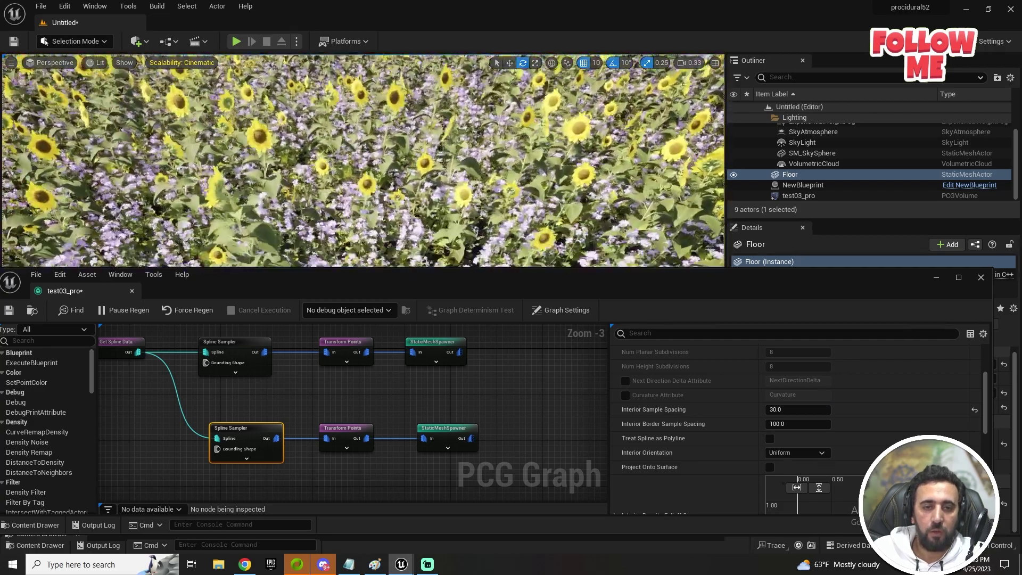
Set the duplicated Spline Sampler's Interior Sample Spacing to 40 and check the periwinkles among the sunflowers.
{"action": "left_click", "coordinate": [808, 410]}
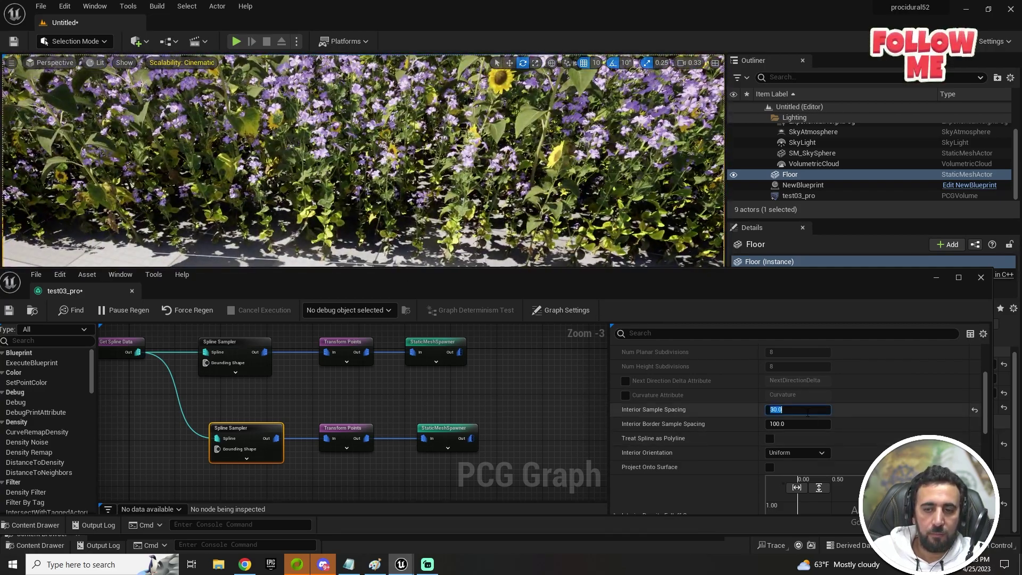
{"action": "type", "text": "40"}
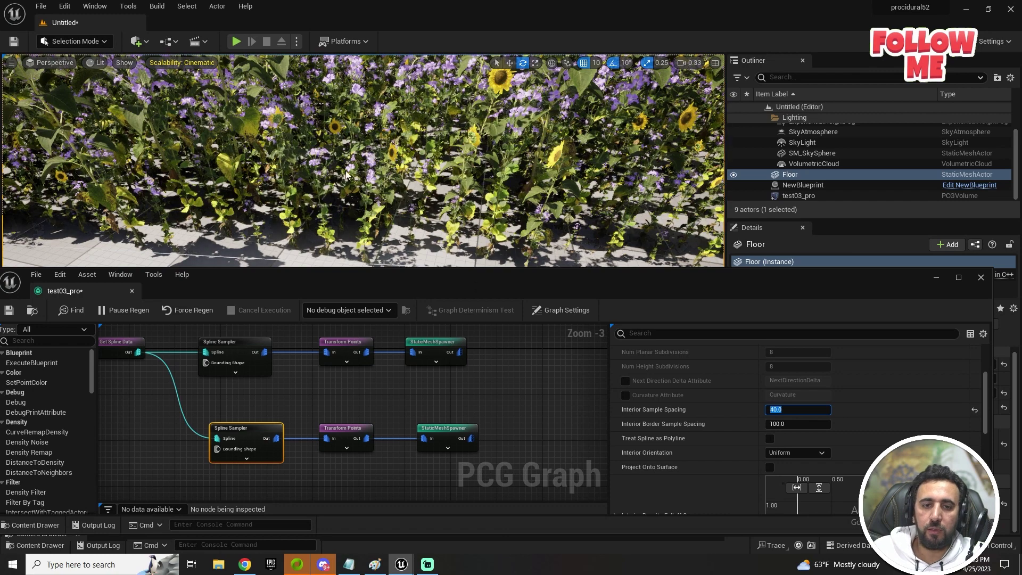
{"action": "key", "text": "Return"}
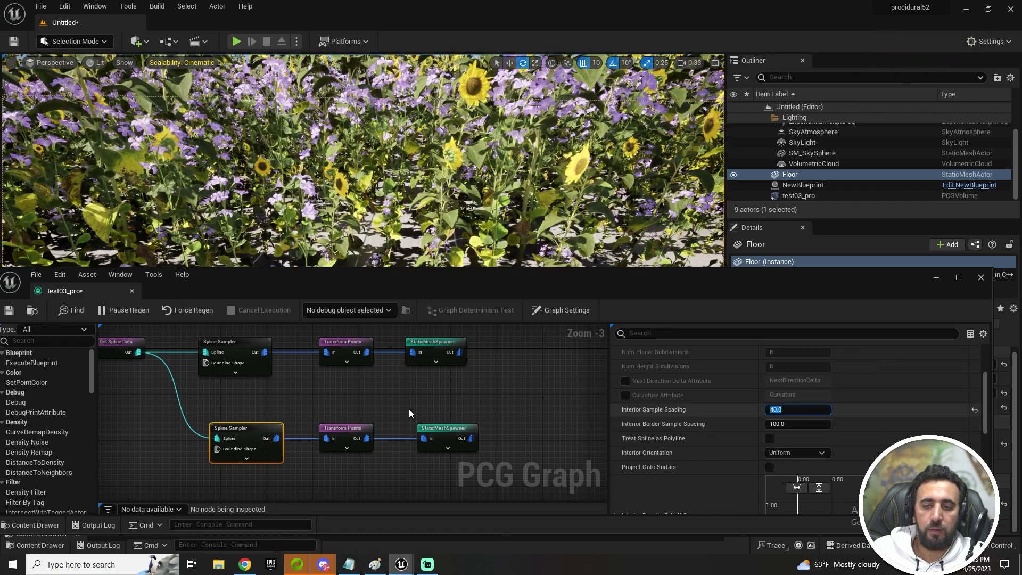
Set the duplicated Transform Points node's Scale Max to 1.0 and check the flower field from above.
{"action": "left_click", "coordinate": [337, 434]}
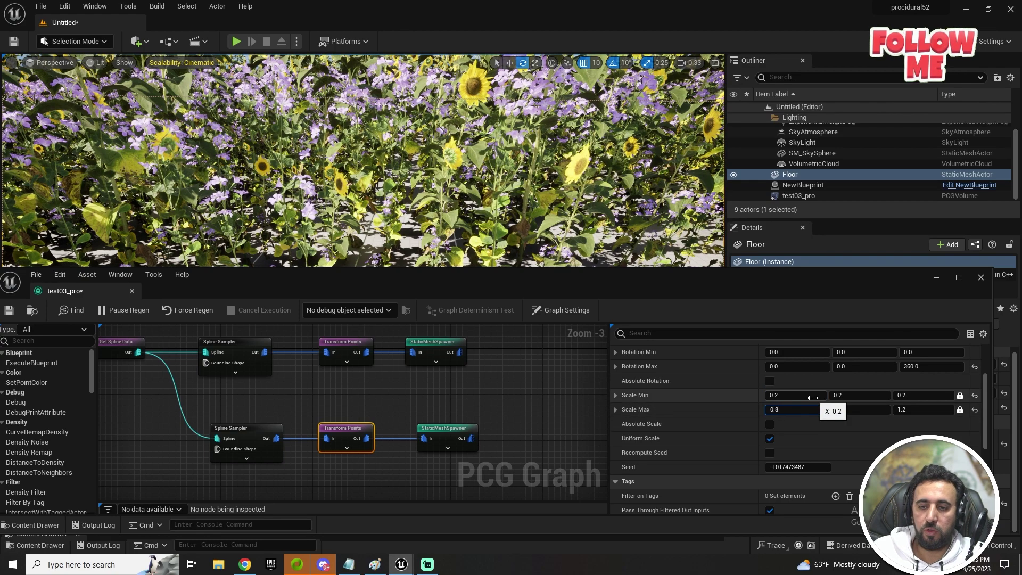
{"action": "right_click_drag", "start_coordinate": [387, 255], "coordinate": [387, 213]}
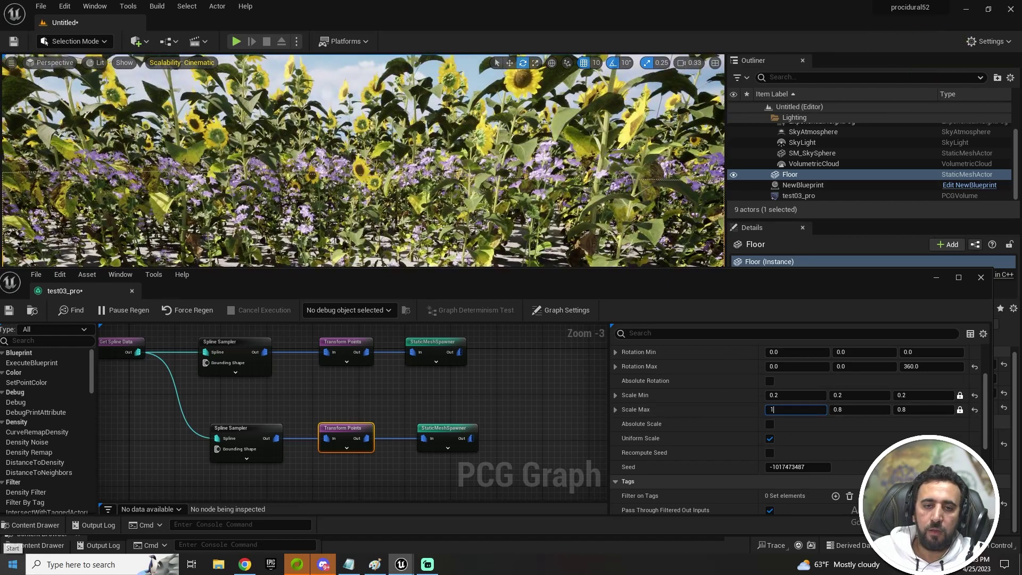
{"action": "key", "text": "Return"}
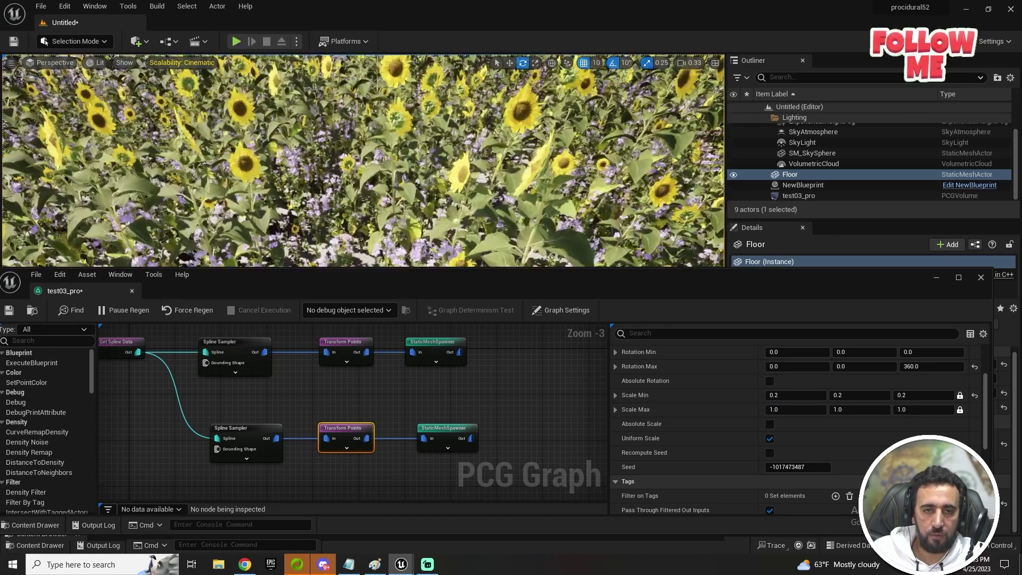
{"action": "left_click_drag", "start_coordinate": [438, 276], "coordinate": [381, 467]}
{"action": "key", "text": "w"}
{"action": "mouse_move", "coordinate": [381, 367]}
{"action": "right_mouse_down"}
{"action": "mouse_move", "coordinate": [382, 357]}
{"action": "mouse_move", "coordinate": [381, 383]}
{"action": "right_mouse_up"}
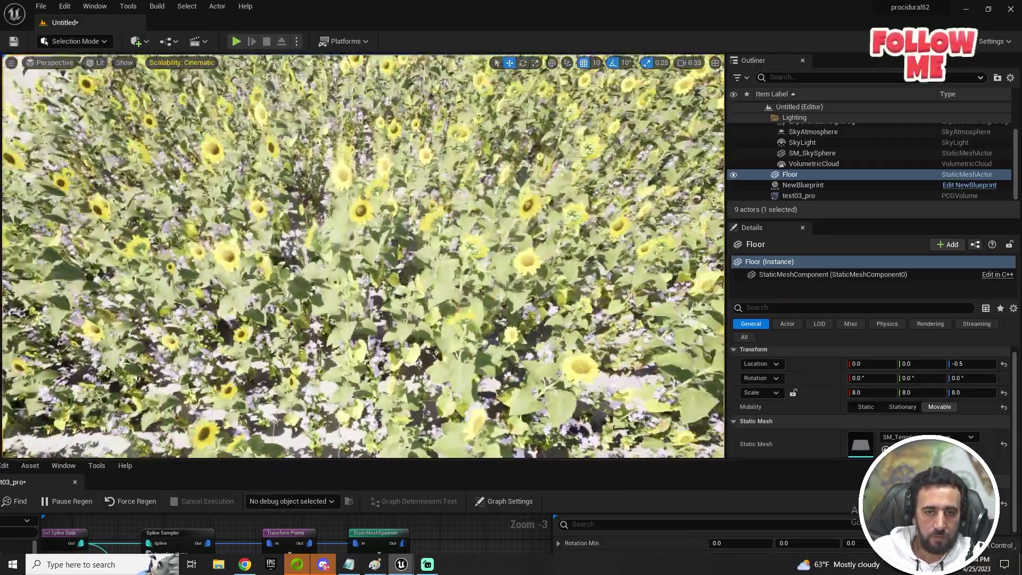
{"action": "scroll", "coordinate": [840, 117], "scroll_direction": "up", "scroll_amount": 2}
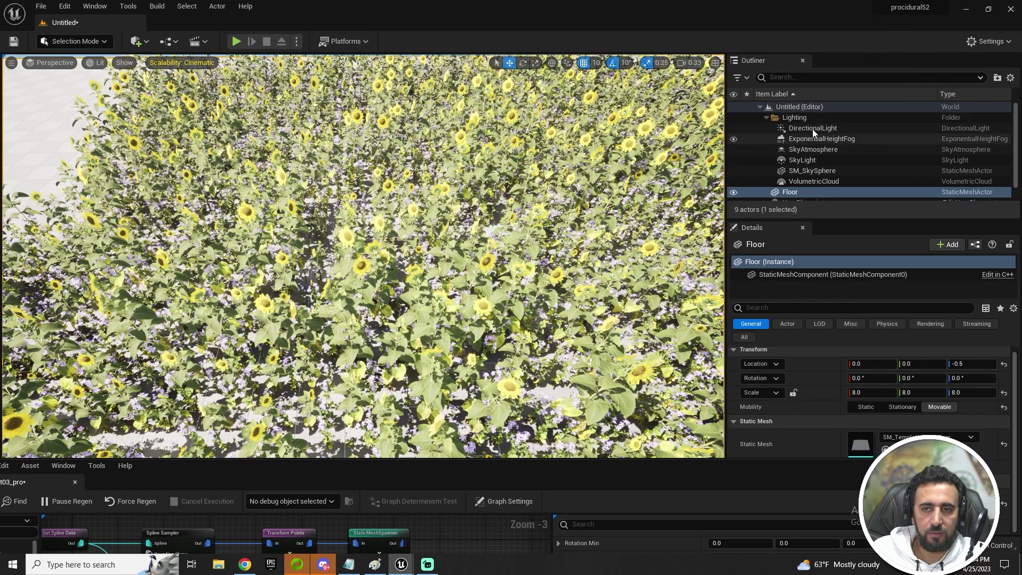
Set the DirectionalLight's intensity to 1 lux and check the lighting on the flower field.
{"action": "left_click", "coordinate": [813, 128]}
{"action": "left_click", "coordinate": [886, 435]}
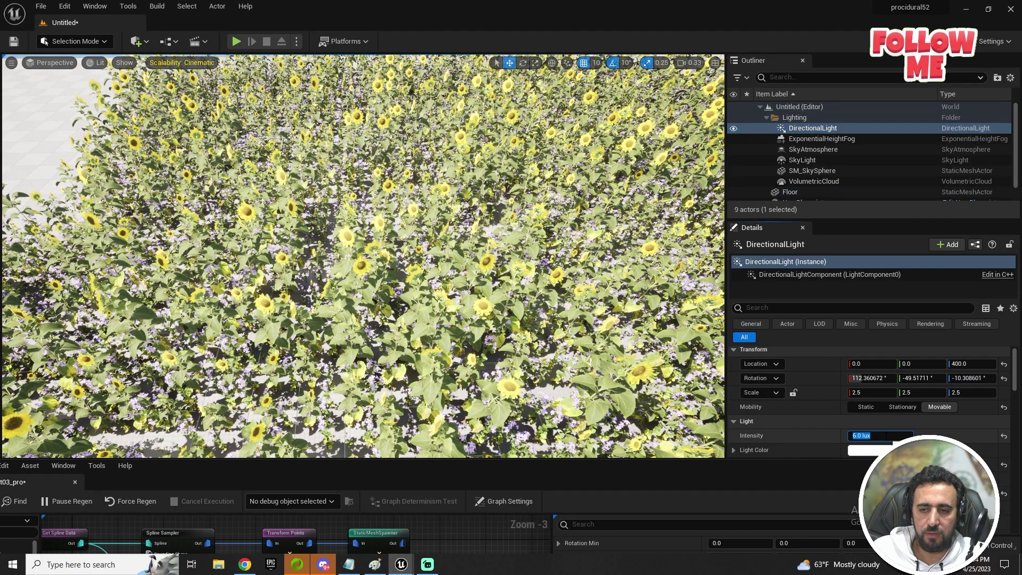
{"action": "type", "text": "1"}
{"action": "key", "text": "Return"}
{"action": "right_click_drag", "start_coordinate": [407, 294], "coordinate": [421, 221]}
{"action": "right_click_drag", "start_coordinate": [406, 258], "coordinate": [417, 336]}
Check the Nanite option of the S_Periwinkle_tfclbger_Var1_lod0 mesh and examine the plants up close inside the field.
{"action": "left_click", "coordinate": [439, 346]}
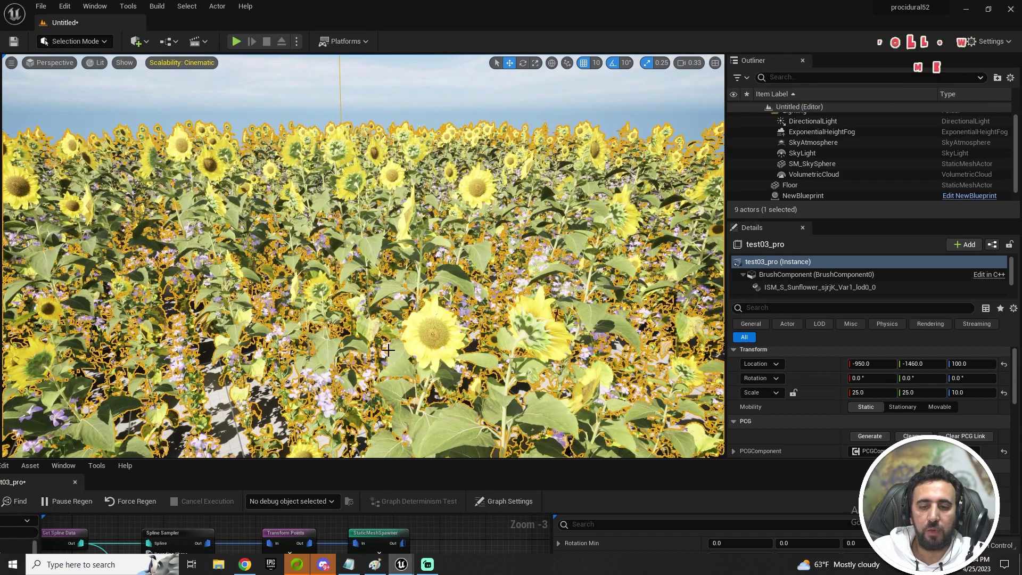
{"action": "key", "text": "ctrl+space"}
{"action": "right_click", "coordinate": [341, 434]}
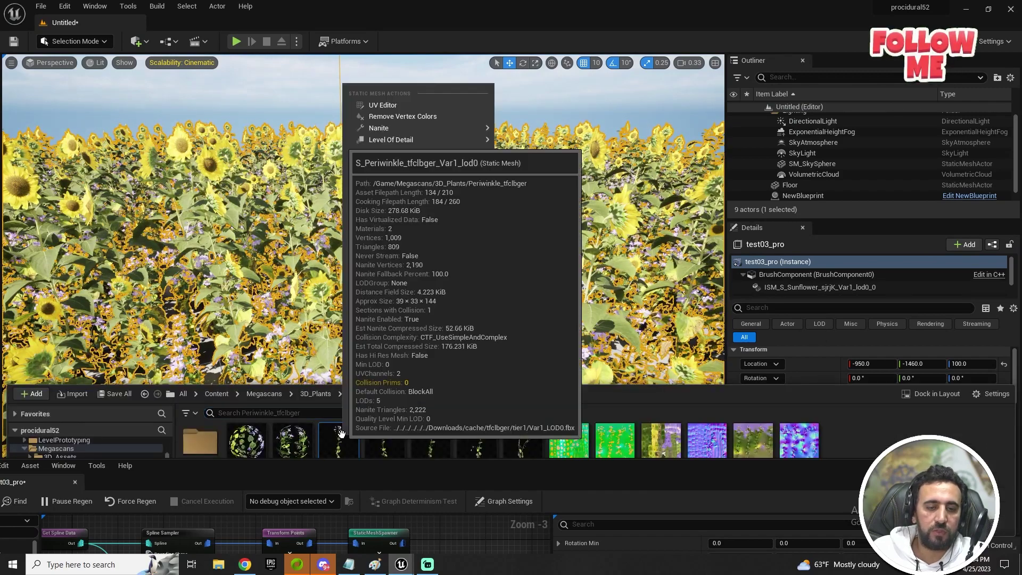
{"action": "mouse_move", "coordinate": [466, 135]}
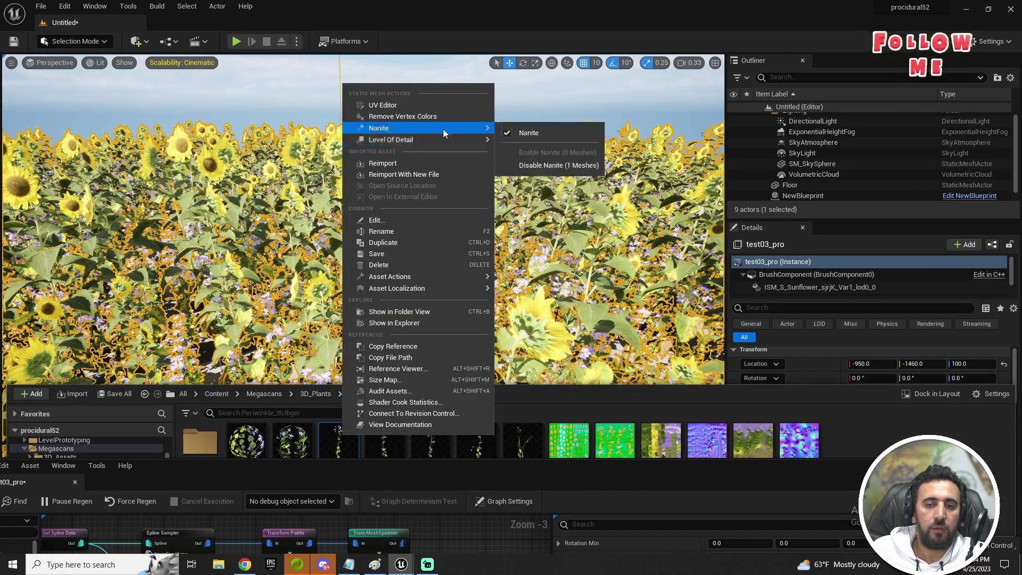
{"action": "left_click", "coordinate": [533, 119]}
{"action": "right_click_drag", "start_coordinate": [532, 119], "coordinate": [575, 128]}
{"action": "key", "text": "w"}
{"action": "key", "text": "e"}
{"action": "right_click_drag", "start_coordinate": [532, 158], "coordinate": [533, 162]}
Duplicate the periwinkle Spline Sampler, Transform Points and StaticMeshSpawner chain and place the copy below it.
{"action": "key", "text": "ctrl+space"}
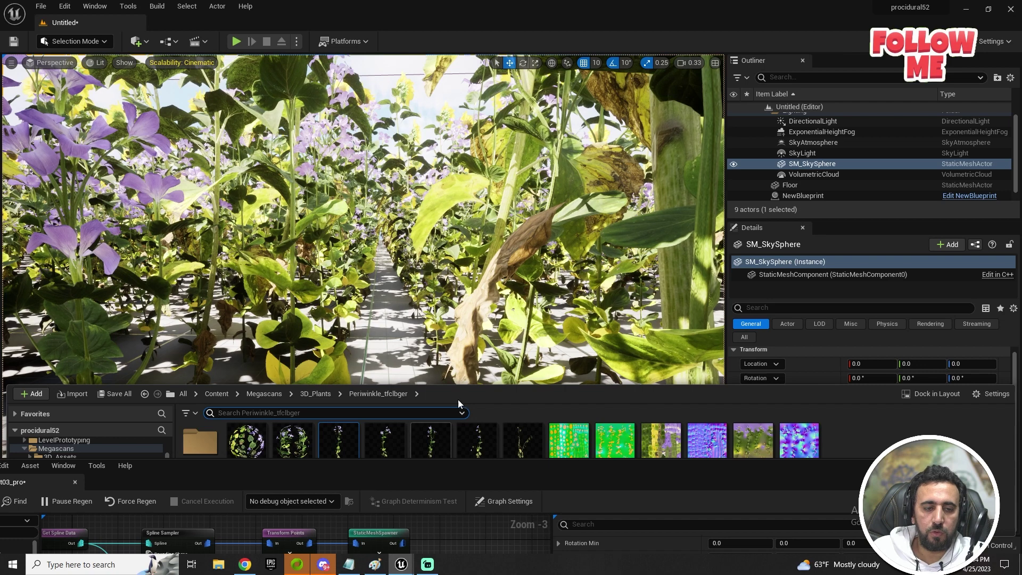
{"action": "left_click_drag", "start_coordinate": [401, 465], "coordinate": [475, 129]}
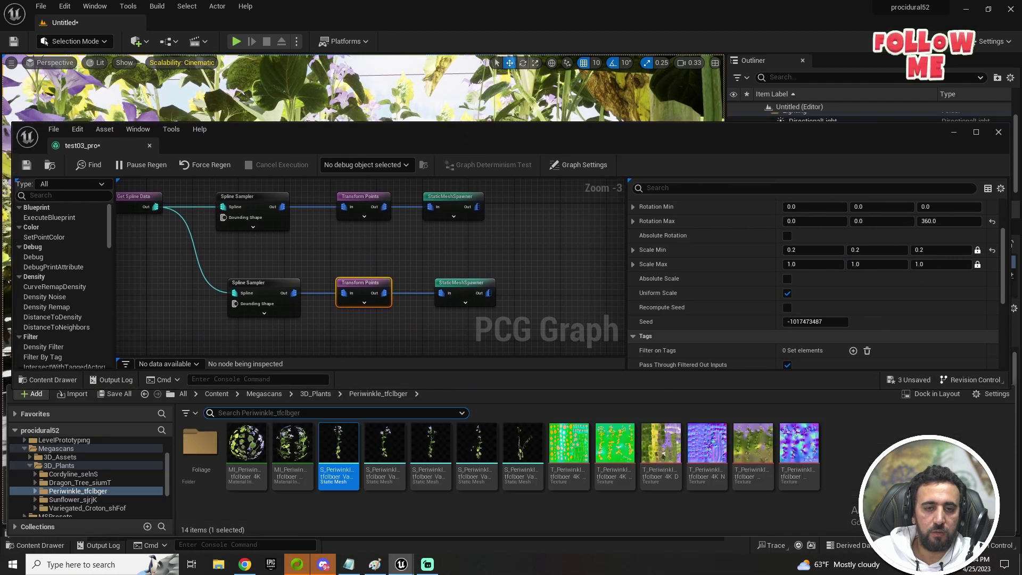
{"action": "left_click_drag", "start_coordinate": [209, 320], "coordinate": [210, 320]}
{"action": "key", "text": "ctrl+d"}
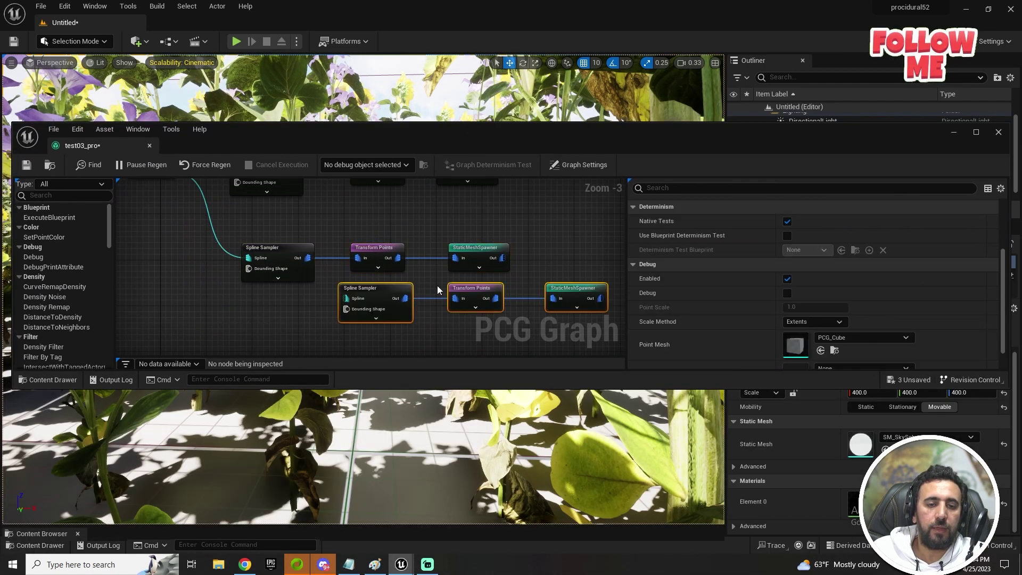
{"action": "left_click_drag", "start_coordinate": [391, 291], "coordinate": [331, 336]}
{"action": "right_click_drag", "start_coordinate": [417, 303], "coordinate": [453, 304]}
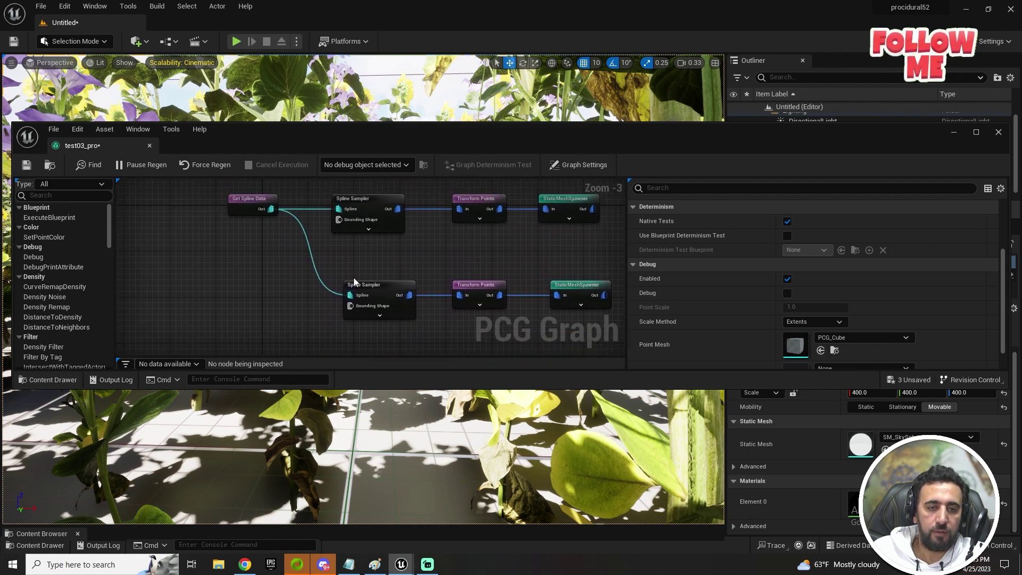
Enlarge the graph window, connect Get Spline Data to the third Spline Sampler and line up the third chain beneath the others.
{"action": "left_click_drag", "start_coordinate": [458, 135], "coordinate": [441, 109]}
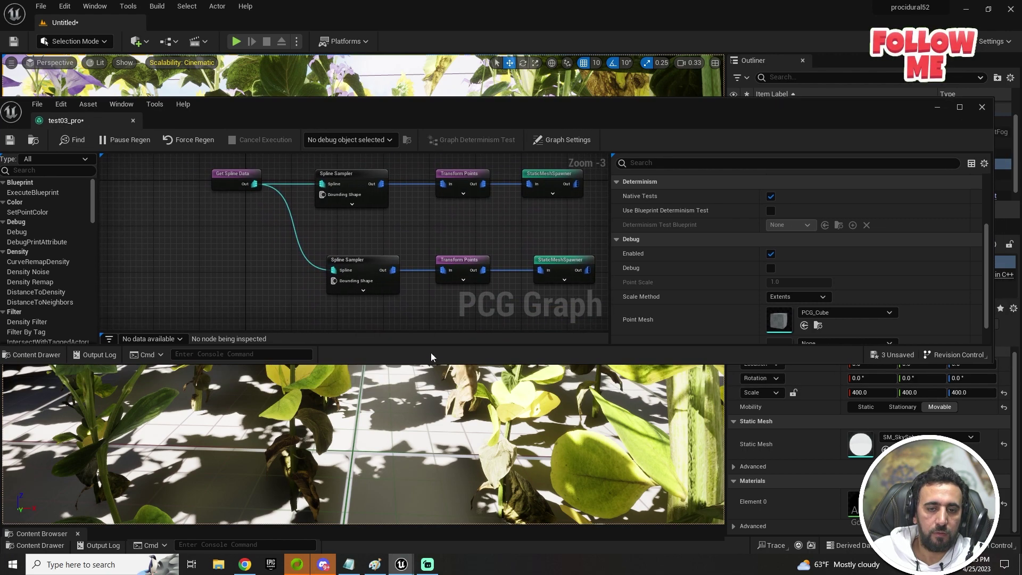
{"action": "left_click_drag", "start_coordinate": [432, 363], "coordinate": [410, 468]}
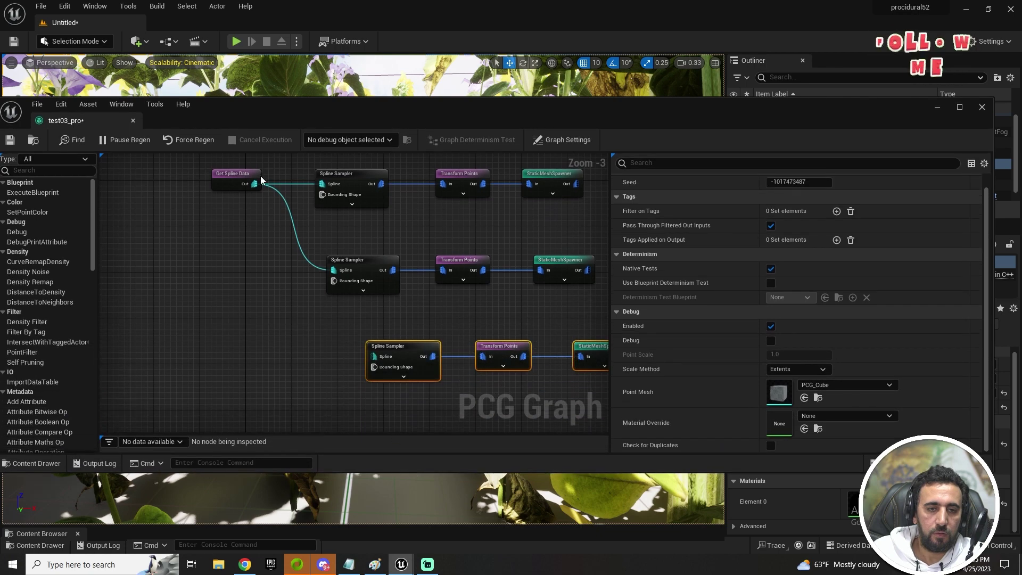
{"action": "left_click_drag", "start_coordinate": [374, 356], "coordinate": [374, 355]}
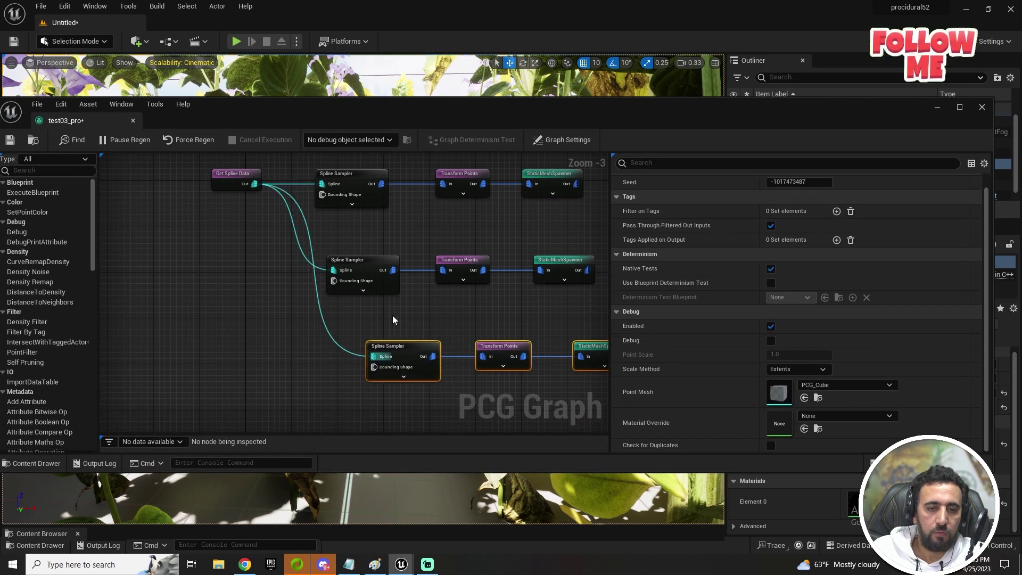
{"action": "right_click_drag", "start_coordinate": [393, 315], "coordinate": [310, 309]}
{"action": "left_click_drag", "start_coordinate": [343, 342], "coordinate": [286, 342]}
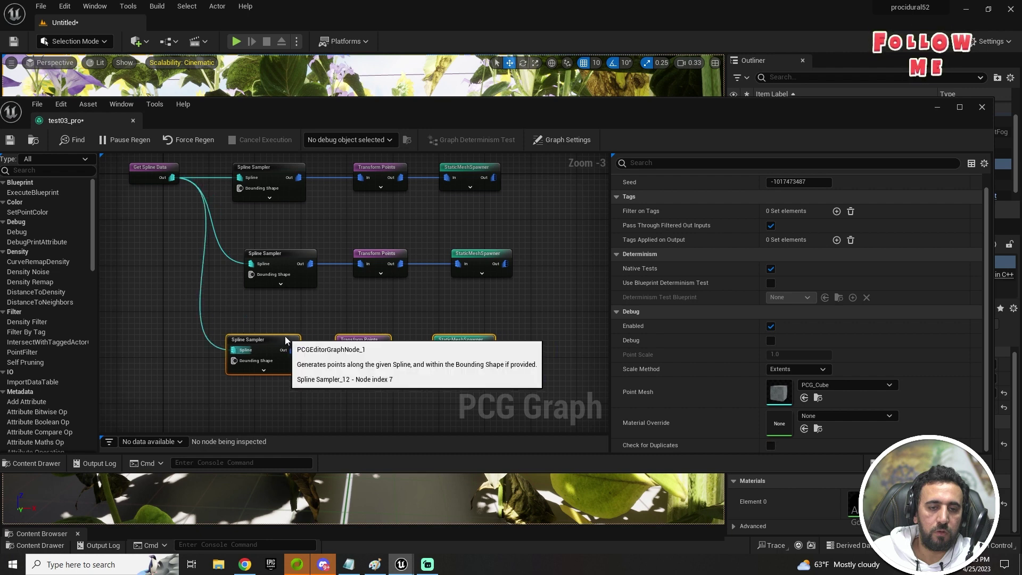
{"action": "left_click", "coordinate": [430, 304]}
Replace the static mesh in the third StaticMeshSpawner's mesh entry with S_Cordyline_selnS_Var10_lod0 from the Cordyline_selnS folder.
{"action": "left_click", "coordinate": [454, 347]}
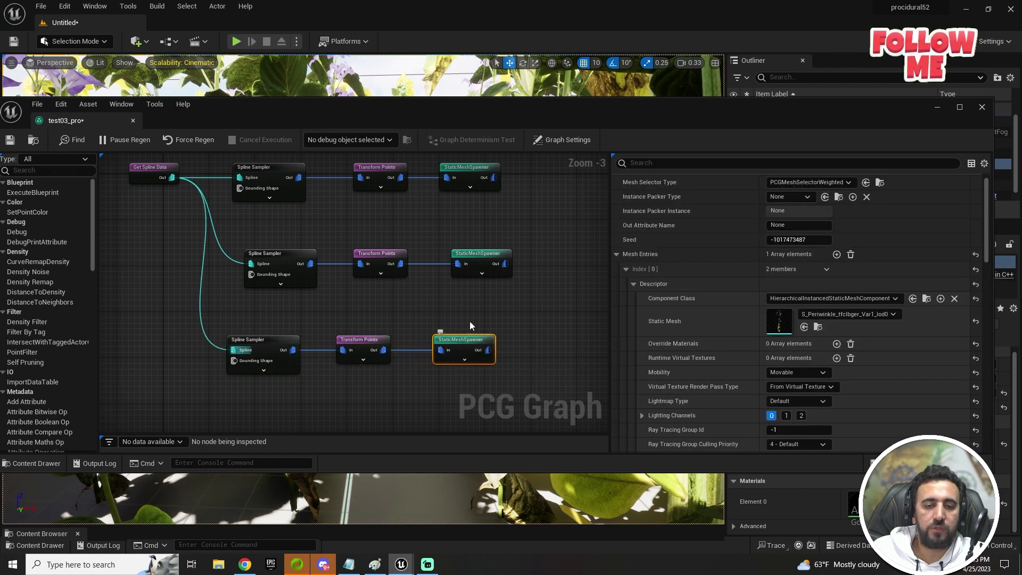
{"action": "key", "text": "ctrl+space"}
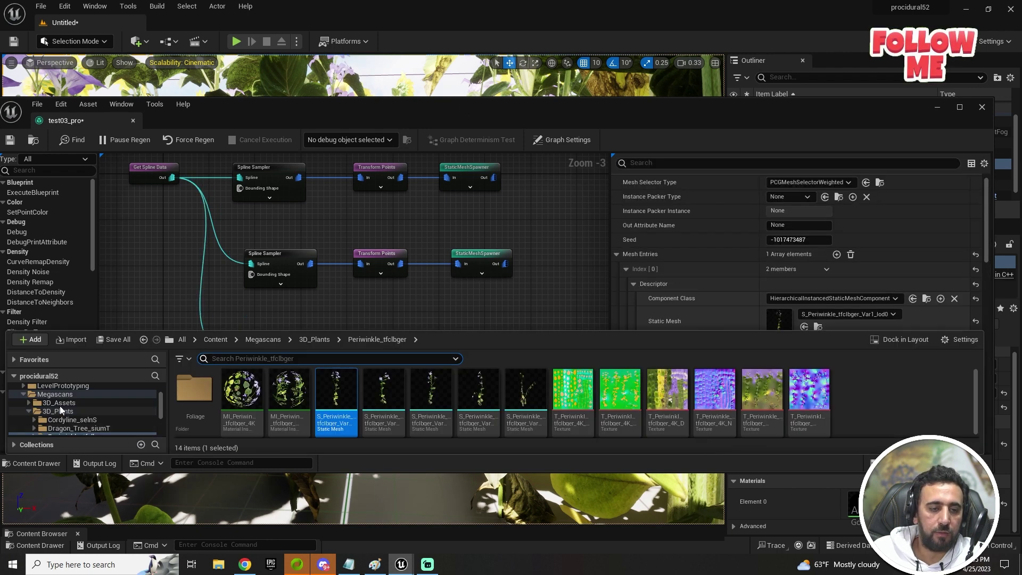
{"action": "left_click", "coordinate": [58, 420]}
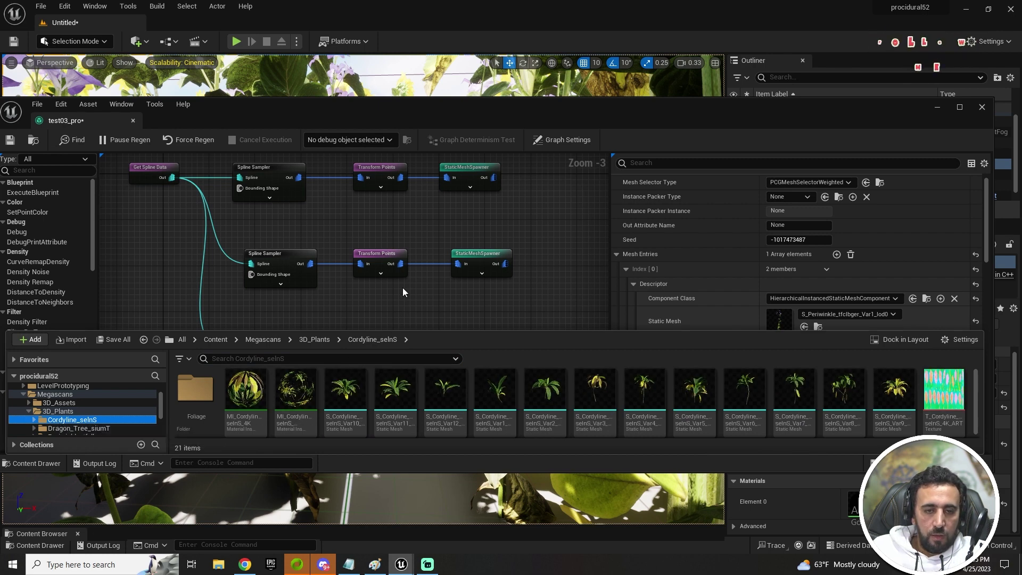
{"action": "right_click_drag", "start_coordinate": [507, 292], "coordinate": [480, 213]}
{"action": "left_click", "coordinate": [499, 259]}
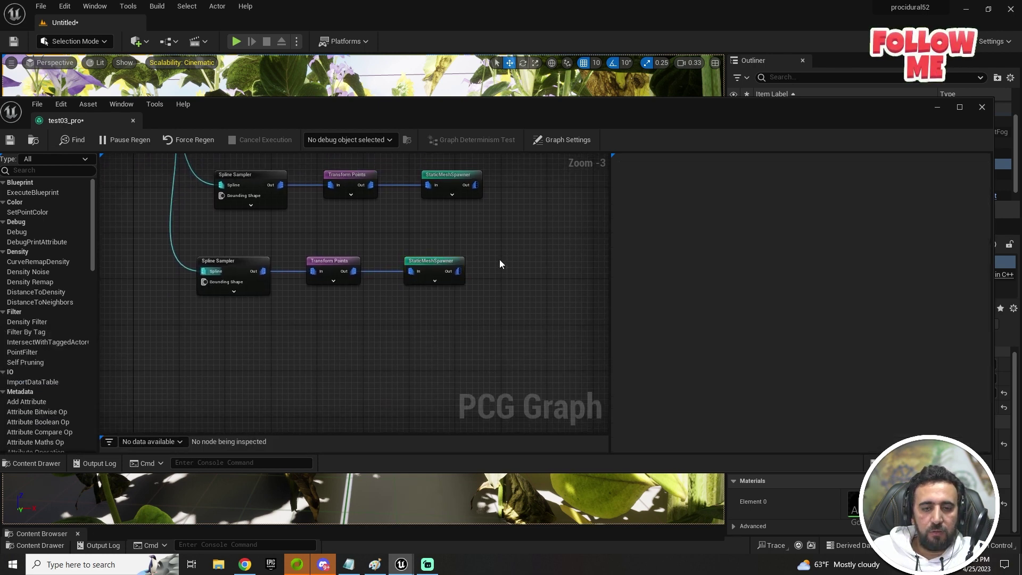
{"action": "key", "text": "ctrl+space"}
{"action": "left_click", "coordinate": [430, 263]}
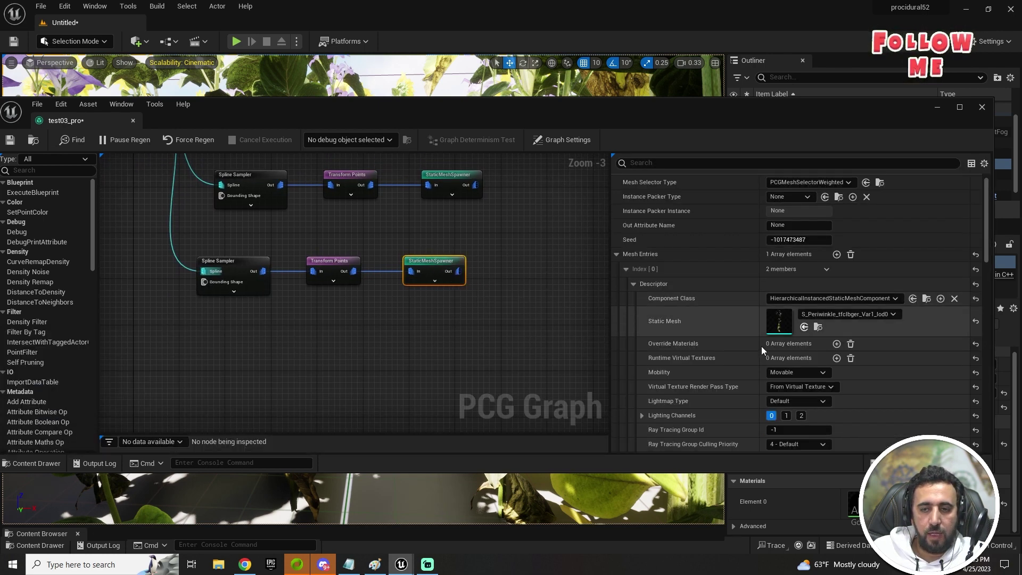
{"action": "key", "text": "ctrl+space"}
{"action": "left_click_drag", "start_coordinate": [357, 393], "coordinate": [833, 319]}
Move the graph window out of the way and check the plants along the edge of the field.
{"action": "left_click_drag", "start_coordinate": [539, 117], "coordinate": [450, 483]}
{"action": "mouse_move", "coordinate": [363, 258]}
{"action": "right_mouse_down"}
{"action": "mouse_move", "coordinate": [363, 288]}
{"action": "mouse_move", "coordinate": [373, 282]}
{"action": "mouse_move", "coordinate": [363, 244]}
{"action": "mouse_move", "coordinate": [351, 255]}
{"action": "mouse_move", "coordinate": [351, 266]}
{"action": "mouse_move", "coordinate": [363, 250]}
{"action": "right_mouse_up"}
{"action": "right_click_drag", "start_coordinate": [423, 265], "coordinate": [426, 263]}
{"action": "right_click_drag", "start_coordinate": [363, 258], "coordinate": [415, 258]}
{"action": "right_click_drag", "start_coordinate": [409, 314], "coordinate": [409, 314]}
{"action": "key", "text": "ctrl+space"}
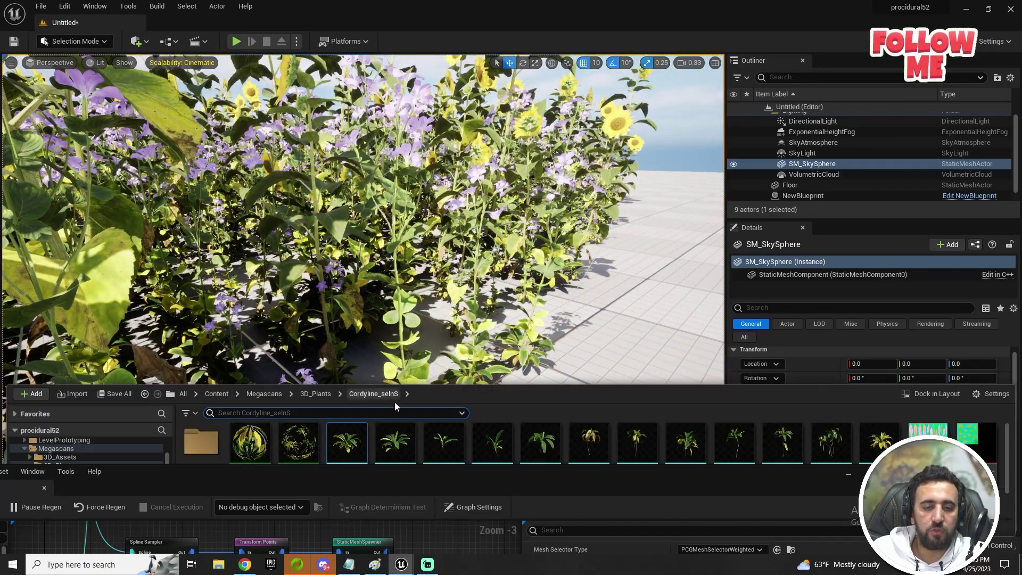
Set the cordyline Spline Sampler's Interior Sample Spacing to 25 and check the ground cover beneath the flowers.
{"action": "left_click_drag", "start_coordinate": [684, 482], "coordinate": [677, 245]}
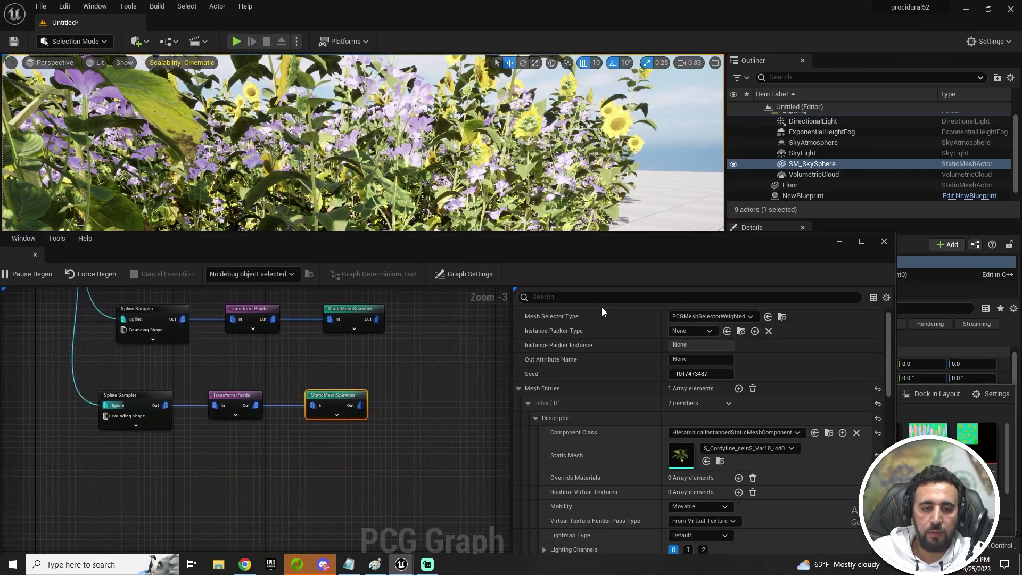
{"action": "right_click_drag", "start_coordinate": [432, 384], "coordinate": [463, 406]}
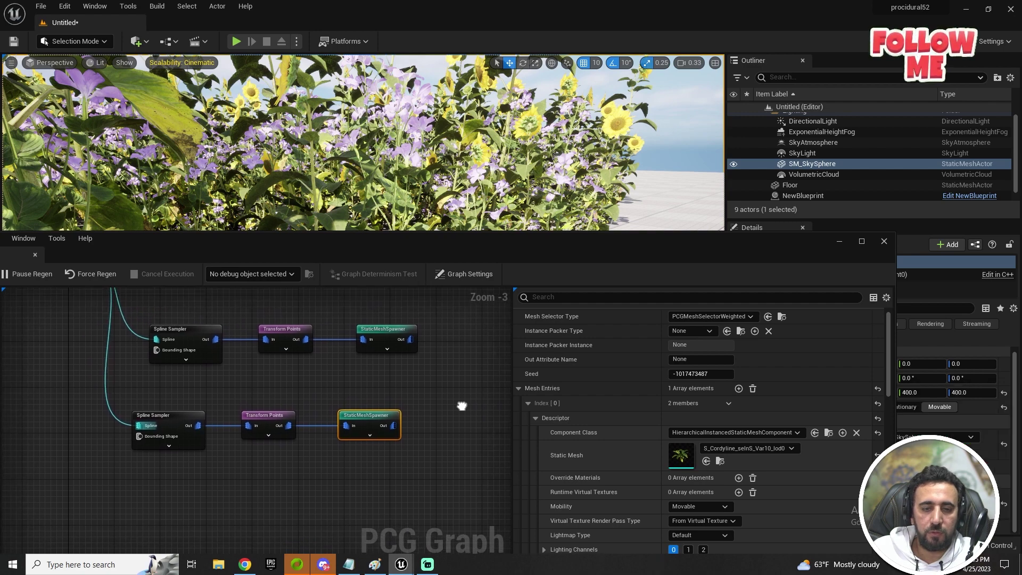
{"action": "left_click", "coordinate": [269, 423]}
{"action": "left_click", "coordinate": [170, 422]}
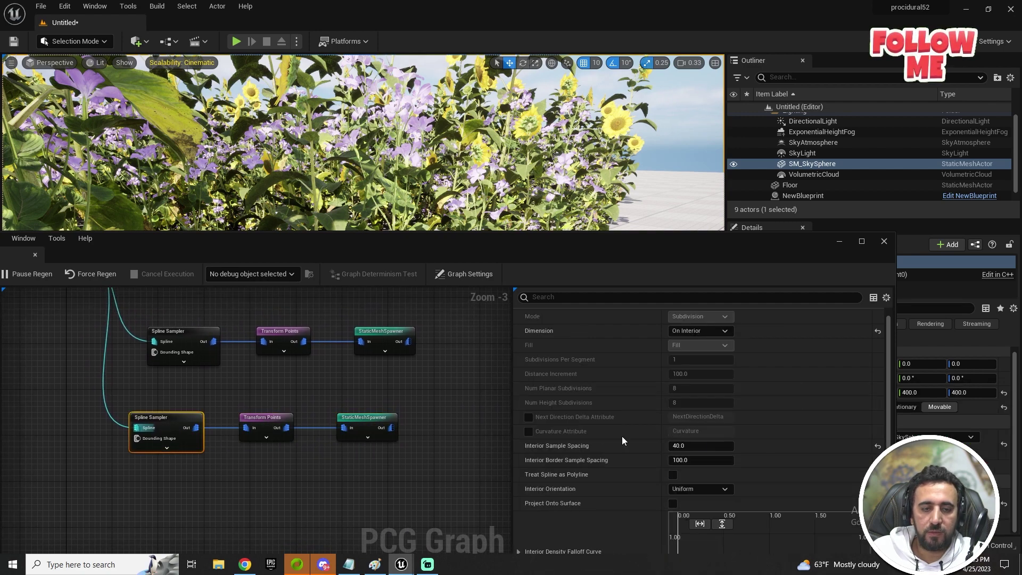
{"action": "left_click_drag", "start_coordinate": [693, 446], "coordinate": [693, 448]}
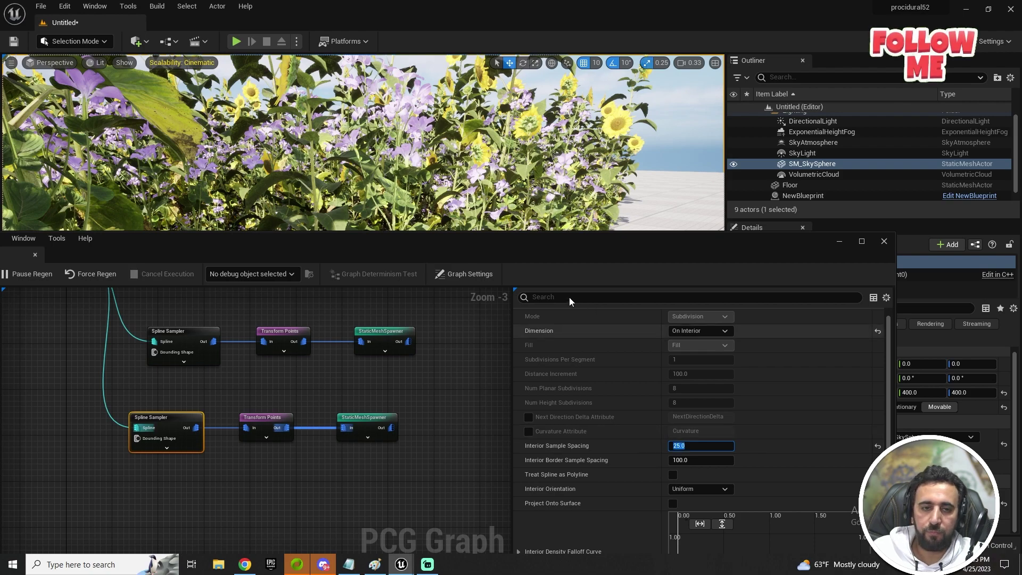
{"action": "left_click_drag", "start_coordinate": [512, 244], "coordinate": [376, 437]}
{"action": "right_click_drag", "start_coordinate": [528, 189], "coordinate": [468, 223]}
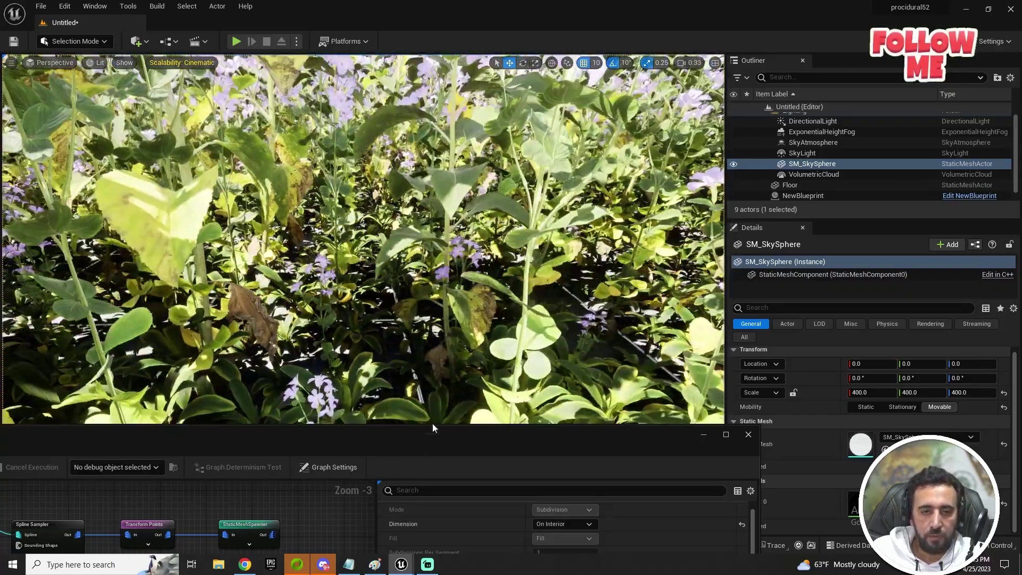
{"action": "right_click_drag", "start_coordinate": [437, 341], "coordinate": [426, 277]}
{"action": "right_click_drag", "start_coordinate": [420, 402], "coordinate": [449, 403]}
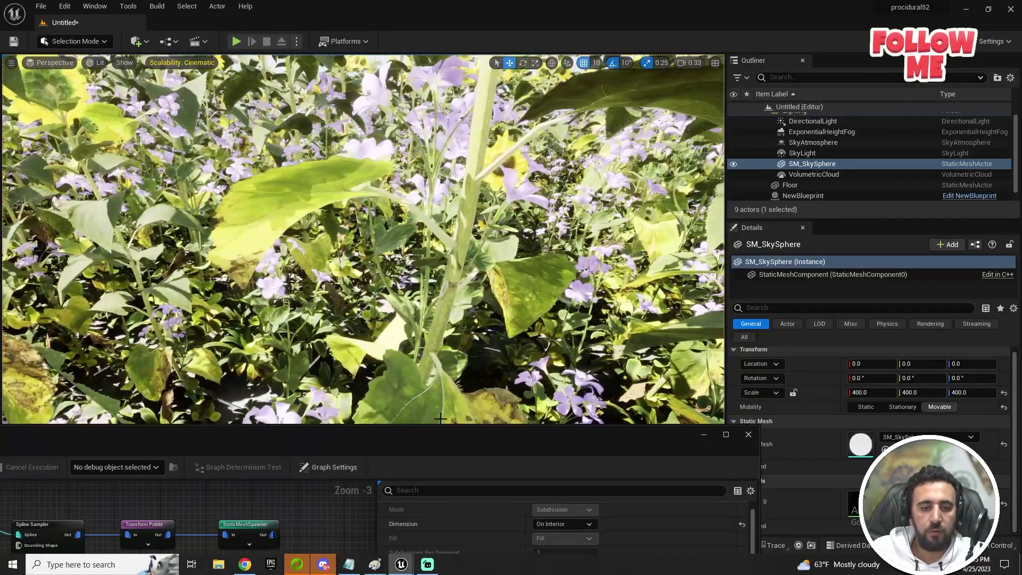
Save the level over the existing 3abad level in the Content folder.
{"action": "left_click_drag", "start_coordinate": [478, 441], "coordinate": [683, 173]}
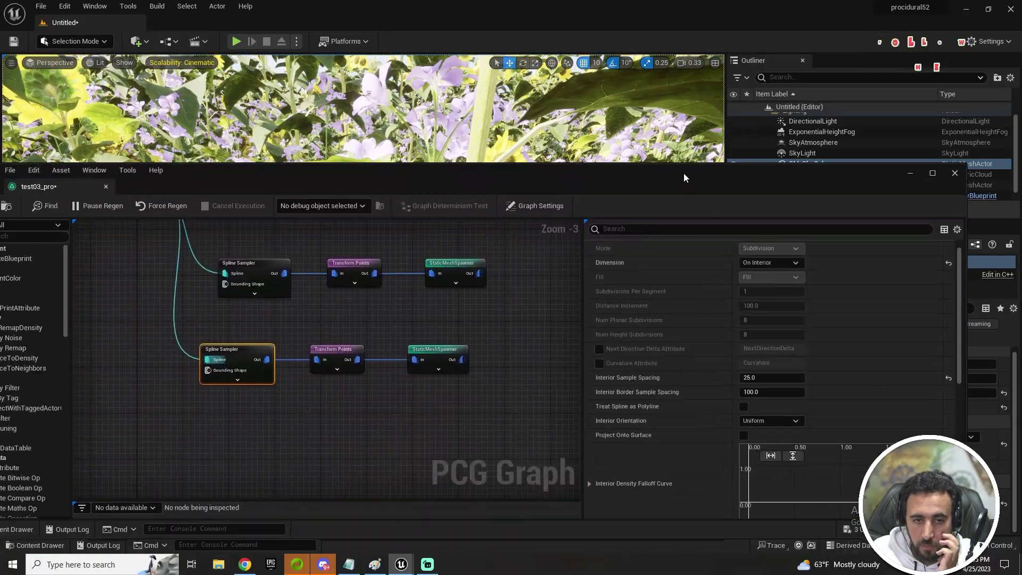
{"action": "left_click", "coordinate": [41, 8]}
{"action": "left_click", "coordinate": [80, 112]}
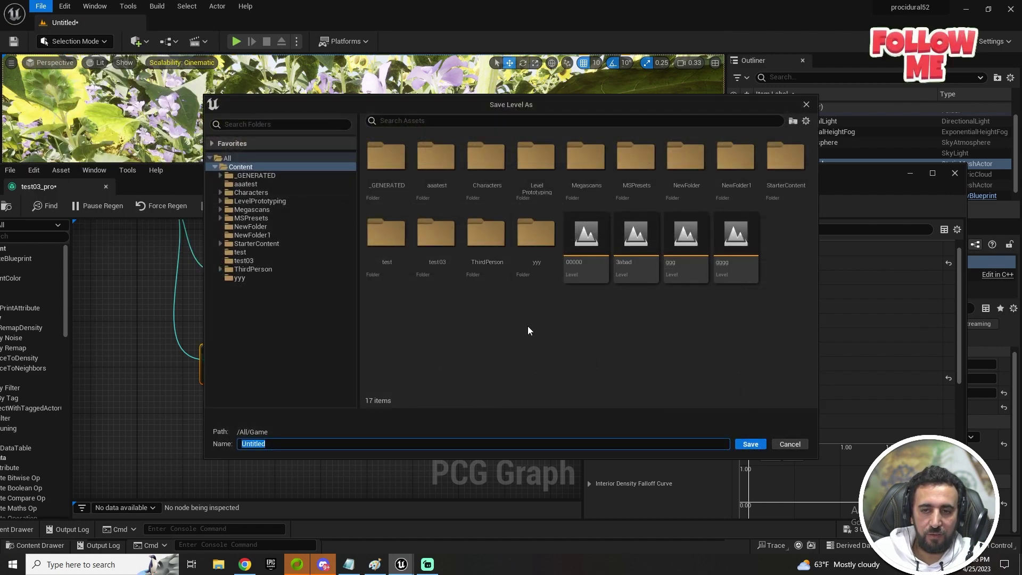
{"action": "double_click", "coordinate": [648, 268]}
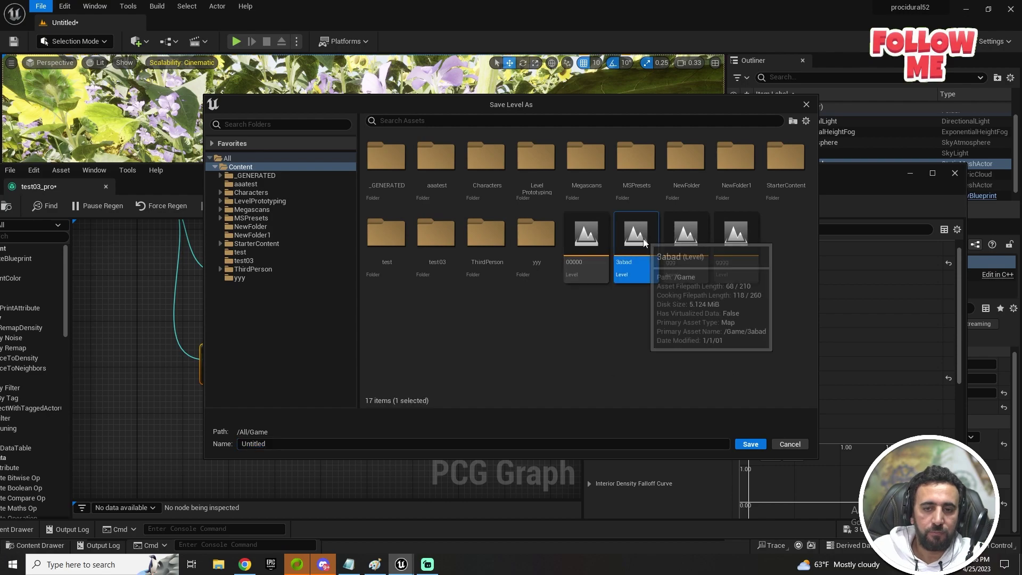
{"action": "left_click", "coordinate": [534, 304]}
Move the graph window out of the way and examine the planted field from close up, above and outside its boundary.
{"action": "left_click_drag", "start_coordinate": [685, 187], "coordinate": [579, 351]}
{"action": "key", "text": "s"}
{"action": "right_click_drag", "start_coordinate": [548, 307], "coordinate": [549, 325]}
{"action": "right_click_drag", "start_coordinate": [385, 492], "coordinate": [353, 427]}
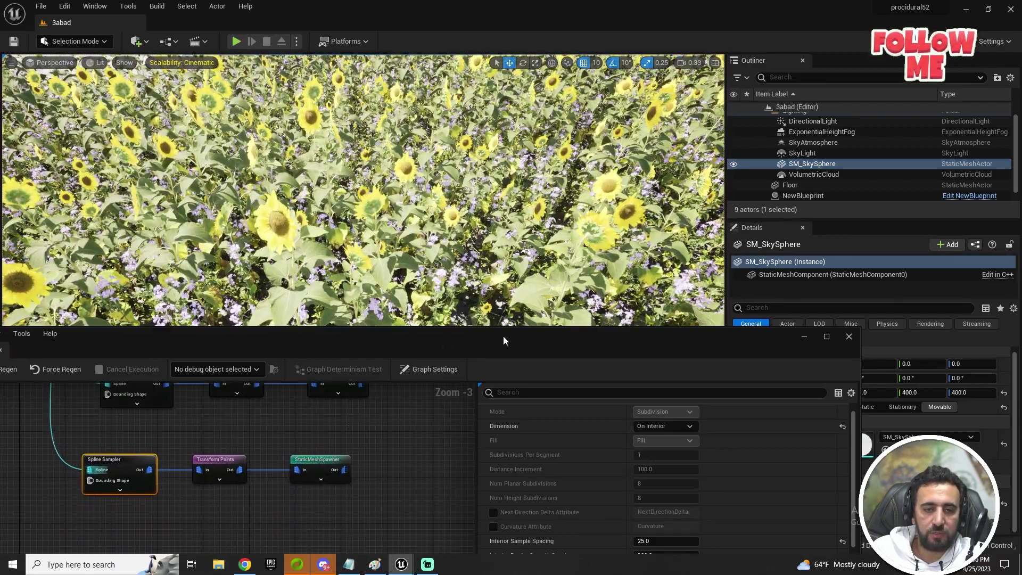
{"action": "left_click_drag", "start_coordinate": [503, 337], "coordinate": [384, 502]}
{"action": "mouse_move", "coordinate": [384, 373]}
{"action": "right_mouse_down"}
{"action": "mouse_move", "coordinate": [385, 314]}
{"action": "mouse_move", "coordinate": [384, 388]}
{"action": "mouse_move", "coordinate": [391, 340]}
{"action": "mouse_move", "coordinate": [384, 359]}
{"action": "right_mouse_up"}
{"action": "key", "text": "w"}
{"action": "key", "text": "w"}
{"action": "right_click_drag", "start_coordinate": [385, 471], "coordinate": [388, 437]}
{"action": "key", "text": "w"}
{"action": "key", "text": "w"}
{"action": "key", "text": "w"}
{"action": "key", "text": "s"}
{"action": "key", "text": "w"}
{"action": "key", "text": "s"}
{"action": "right_click_drag", "start_coordinate": [270, 170], "coordinate": [270, 163]}
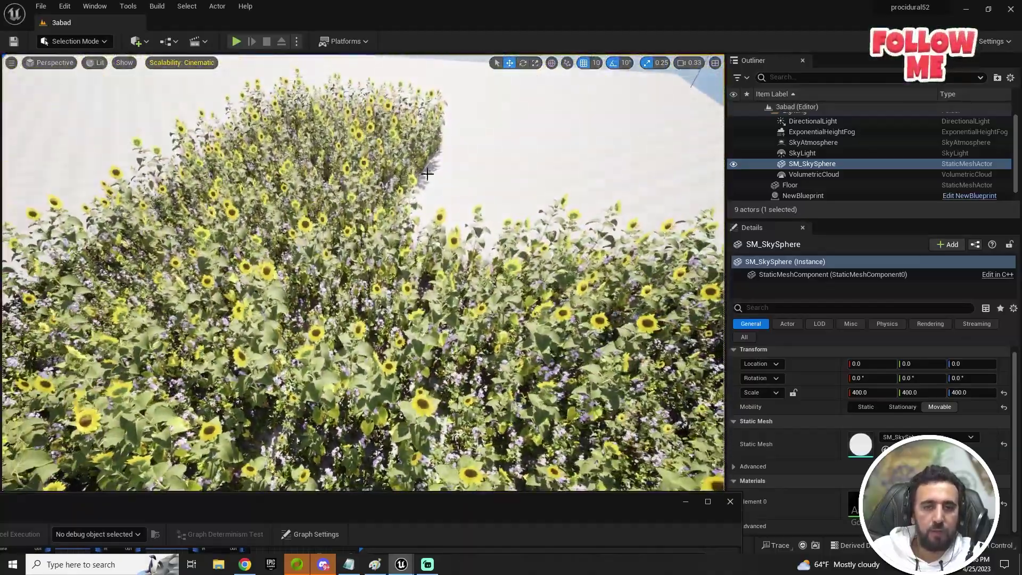
{"action": "right_click_drag", "start_coordinate": [435, 254], "coordinate": [436, 280]}
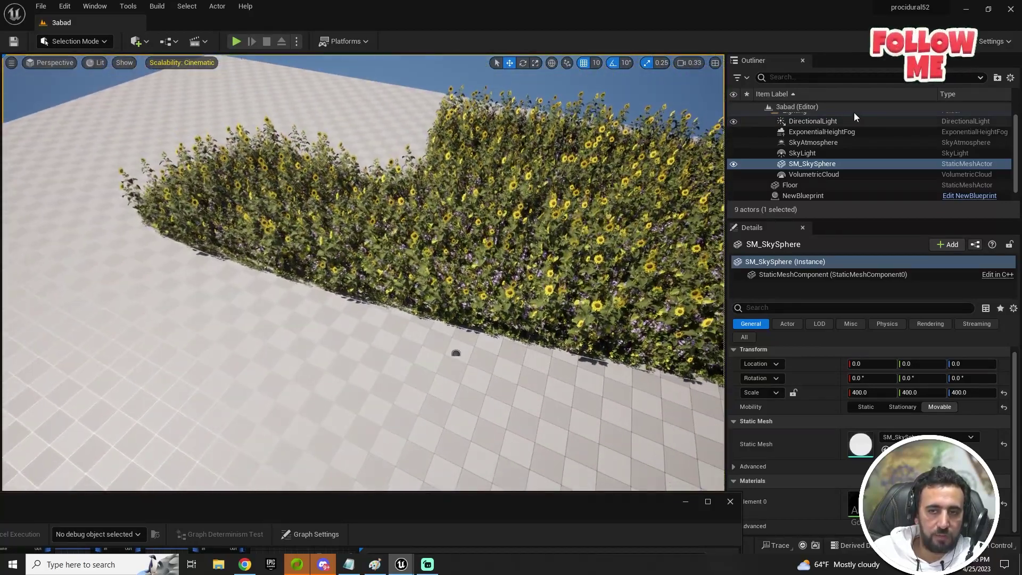
Select the NewBlueprint spline, add a point along the field's front edge and pull it outward into a curve.
{"action": "left_click", "coordinate": [798, 196]}
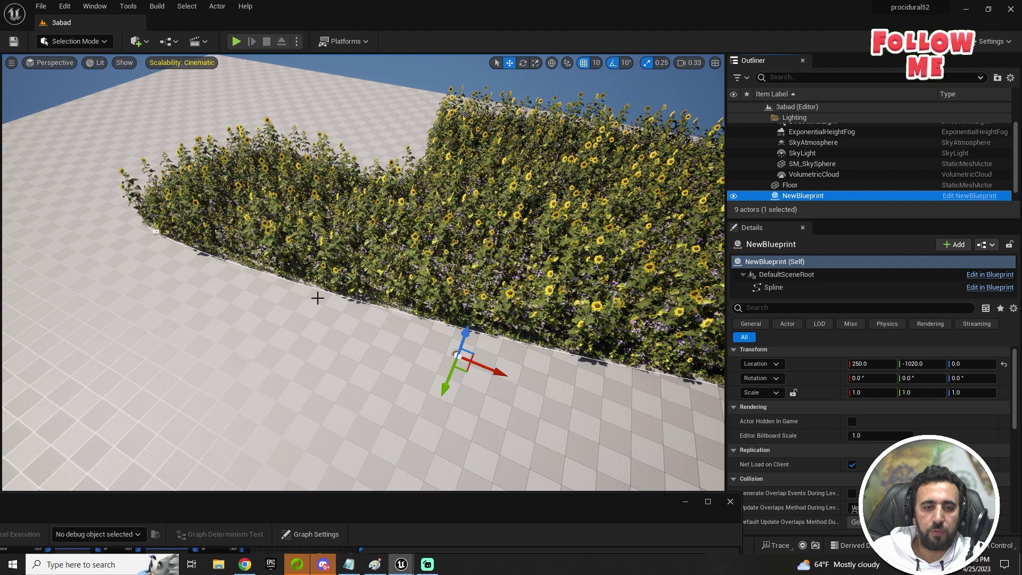
{"action": "left_click", "coordinate": [156, 232]}
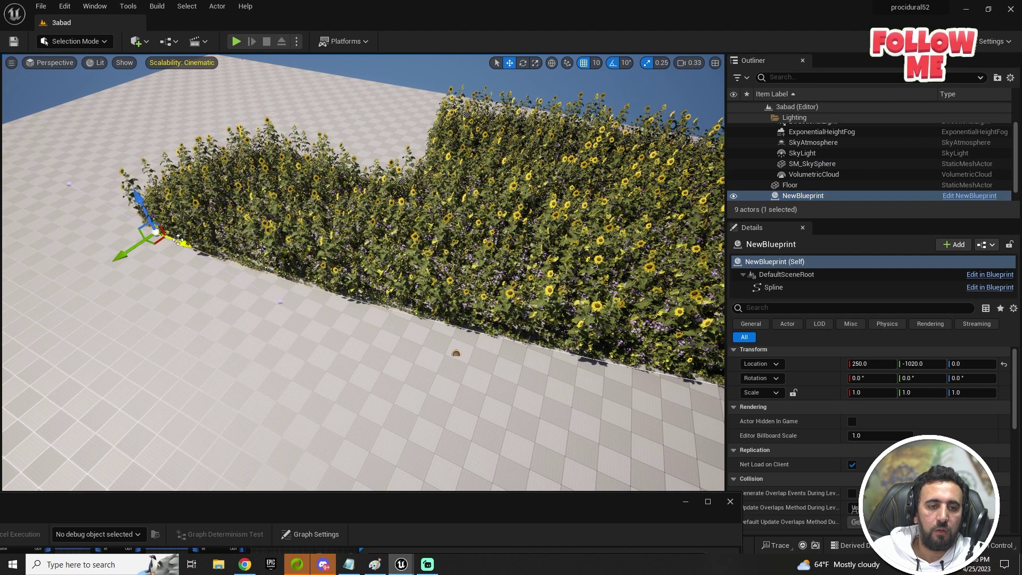
{"action": "left_click_drag", "start_coordinate": [458, 327], "coordinate": [458, 327]}
{"action": "right_click_drag", "start_coordinate": [435, 376], "coordinate": [438, 379]}
{"action": "left_click_drag", "start_coordinate": [354, 398], "coordinate": [283, 465], "text": "alt"}
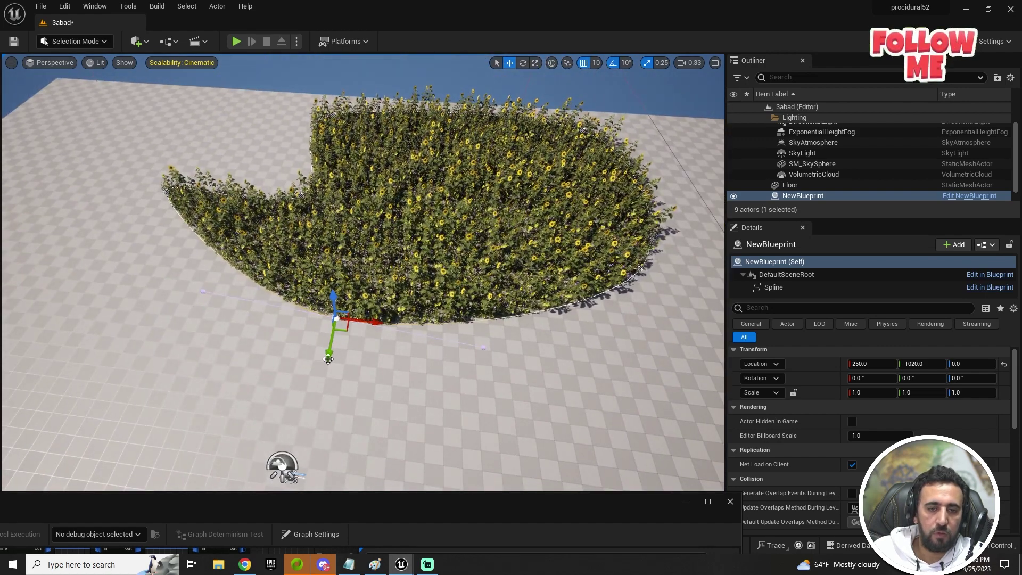
Reshape the spline outline by pulling points to notch the front edge, extend a long narrow arm and cut into the field.
{"action": "left_click_drag", "start_coordinate": [331, 342], "coordinate": [347, 254]}
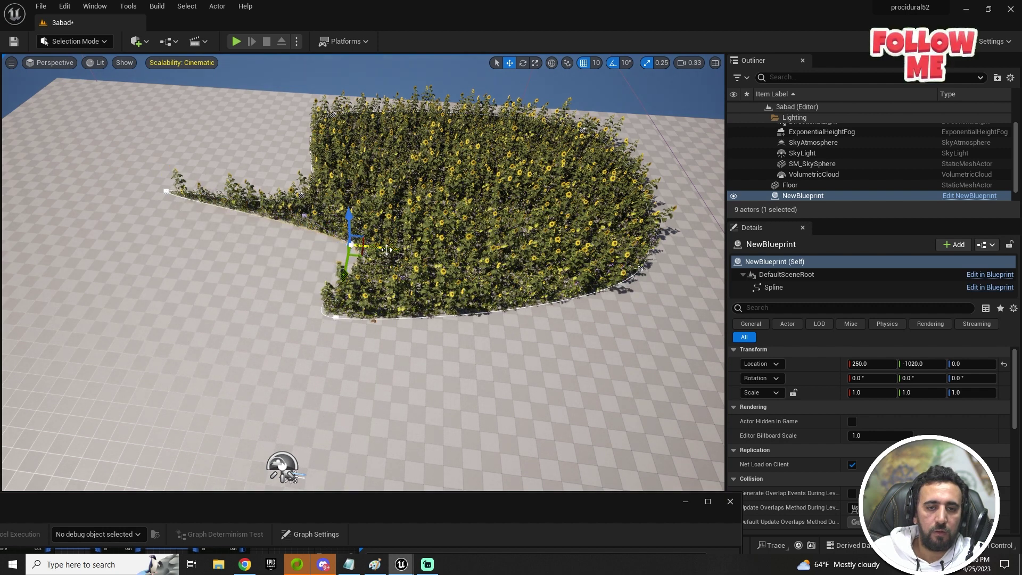
{"action": "left_click_drag", "start_coordinate": [341, 244], "coordinate": [92, 238]}
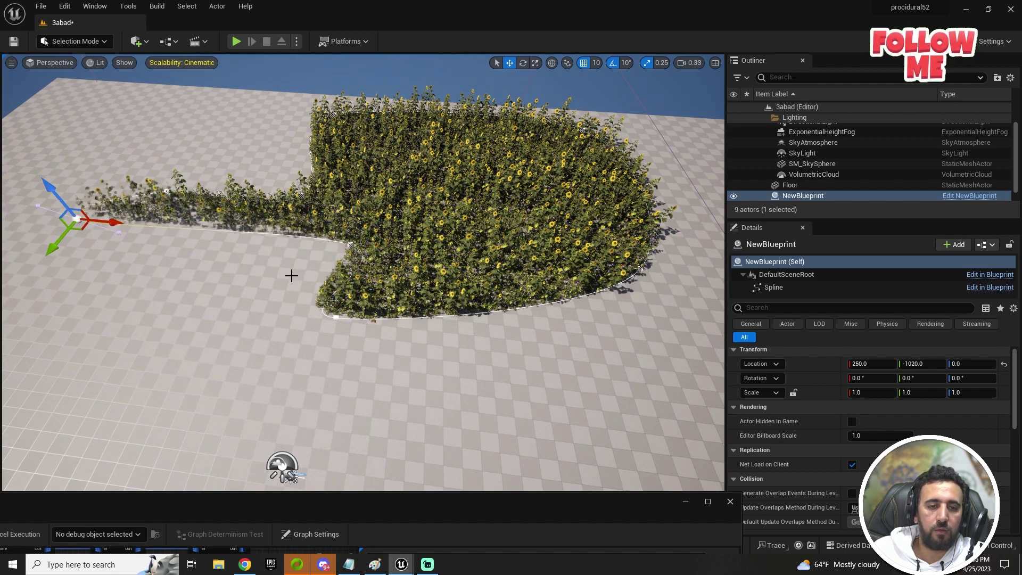
{"action": "right_click_drag", "start_coordinate": [389, 306], "coordinate": [416, 302]}
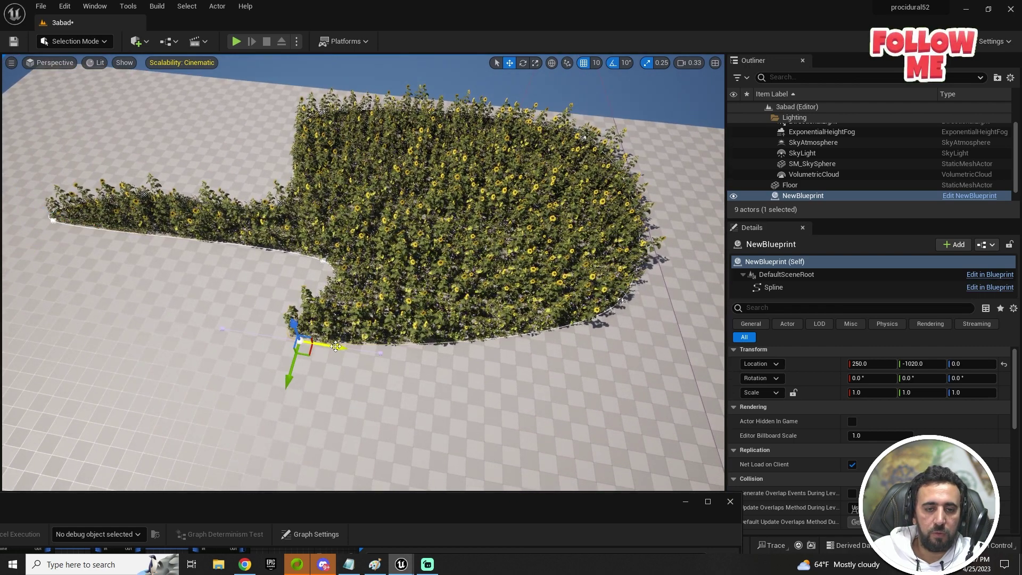
{"action": "left_click_drag", "start_coordinate": [335, 346], "coordinate": [483, 361]}
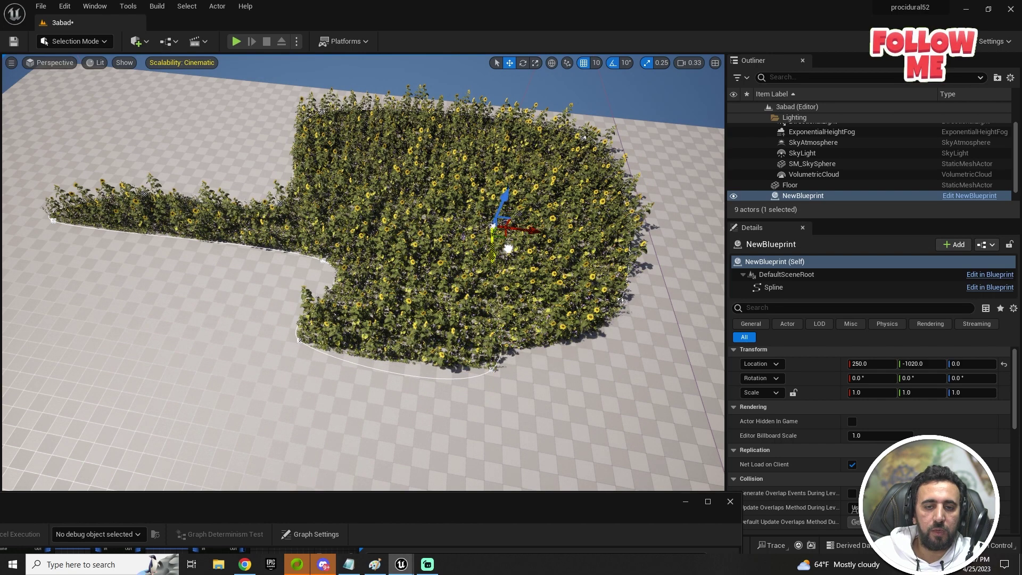
Fly through the clearing and the reshaped field to examine the mixed sunflowers, periwinkles and cordylines up close.
{"action": "right_click_drag", "start_coordinate": [363, 272], "coordinate": [329, 274]}
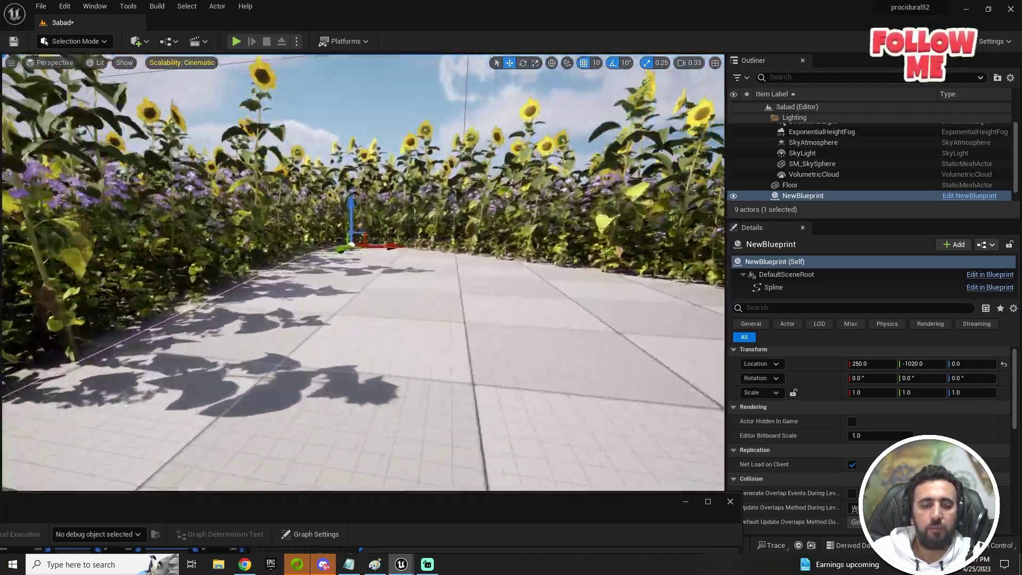
{"action": "right_click_drag", "start_coordinate": [363, 273], "coordinate": [375, 254]}
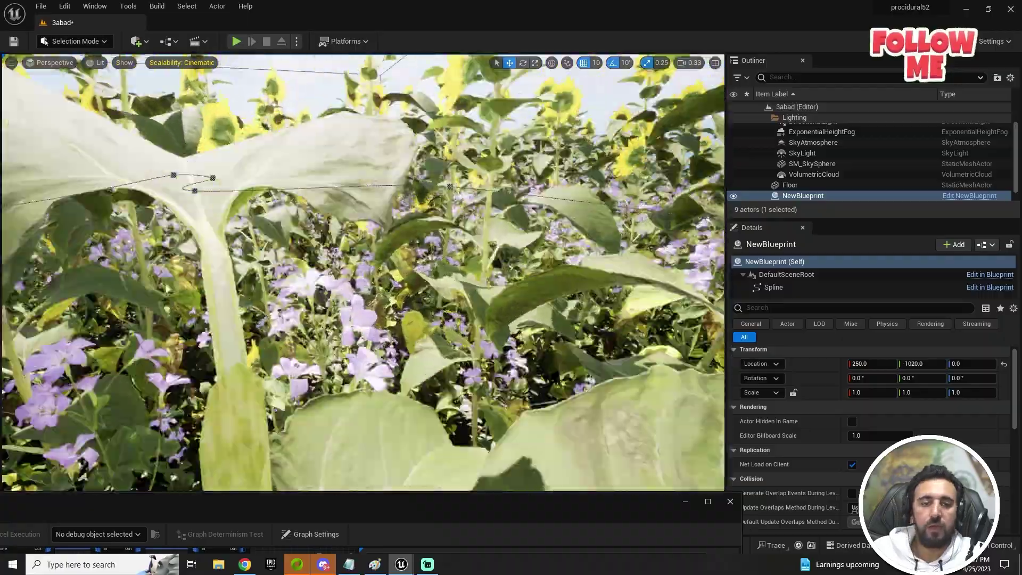
{"action": "key", "text": "e"}
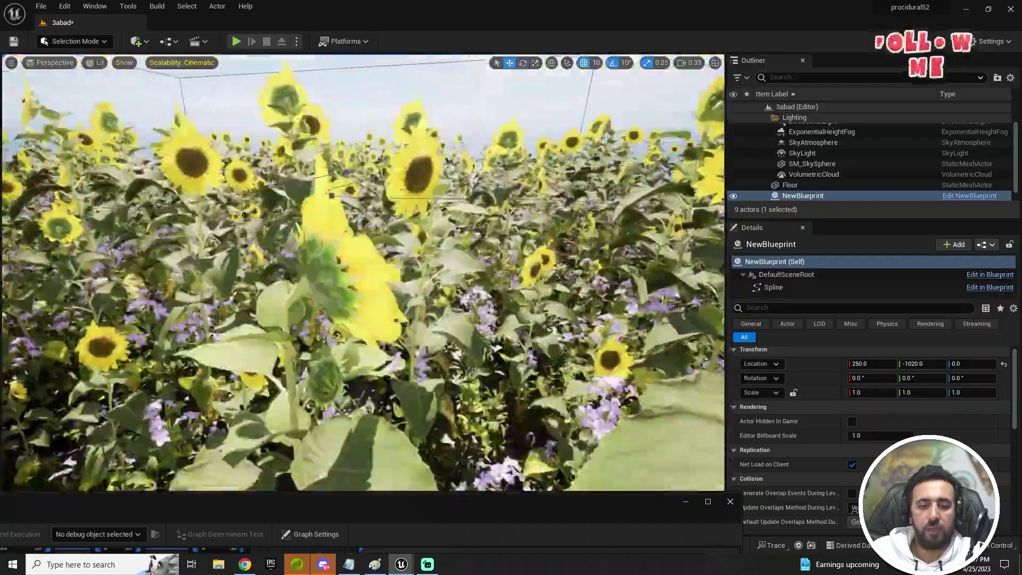
{"action": "key", "text": "w"}
{"action": "key", "text": "e"}
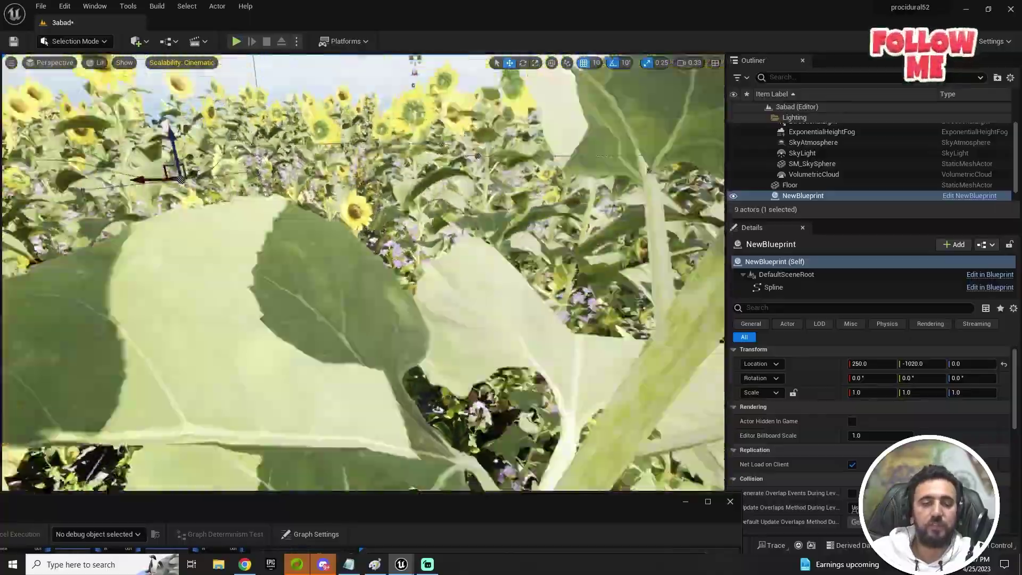
{"action": "key", "text": "w"}
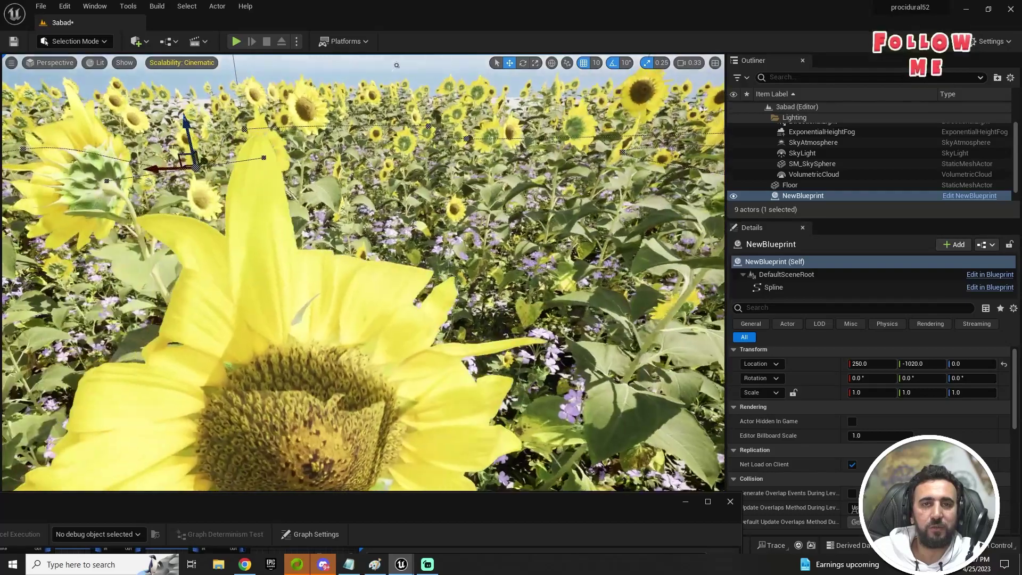